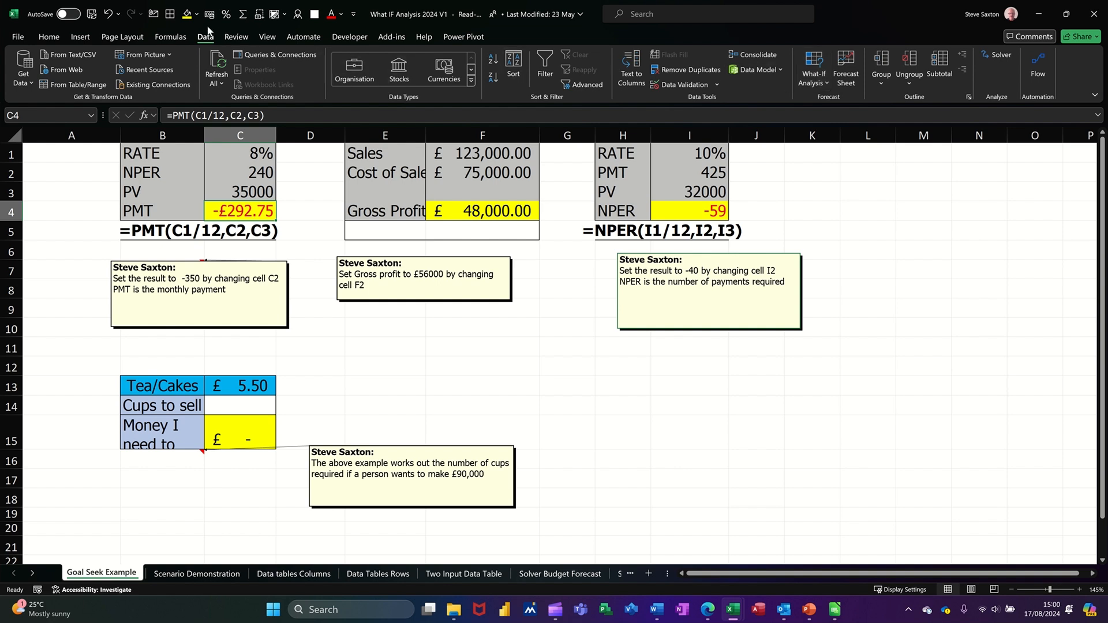
# Step: Review the Gross Profit formula in F4, the cups formula in C15 and the PMT in C4
pyautogui.click(815, 83)
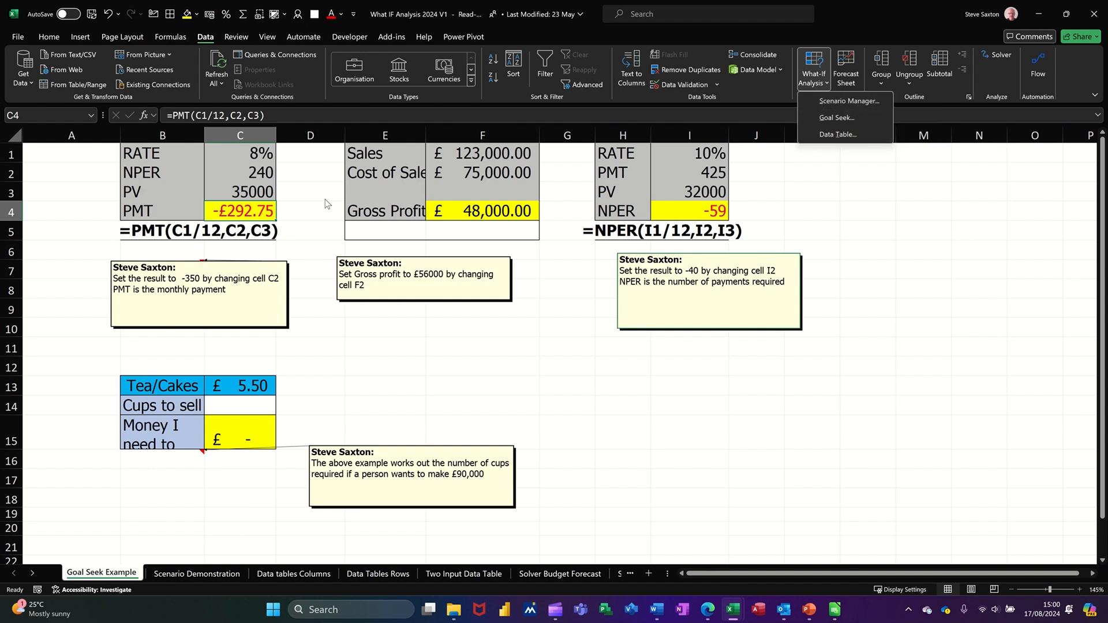
pyautogui.click(243, 211)
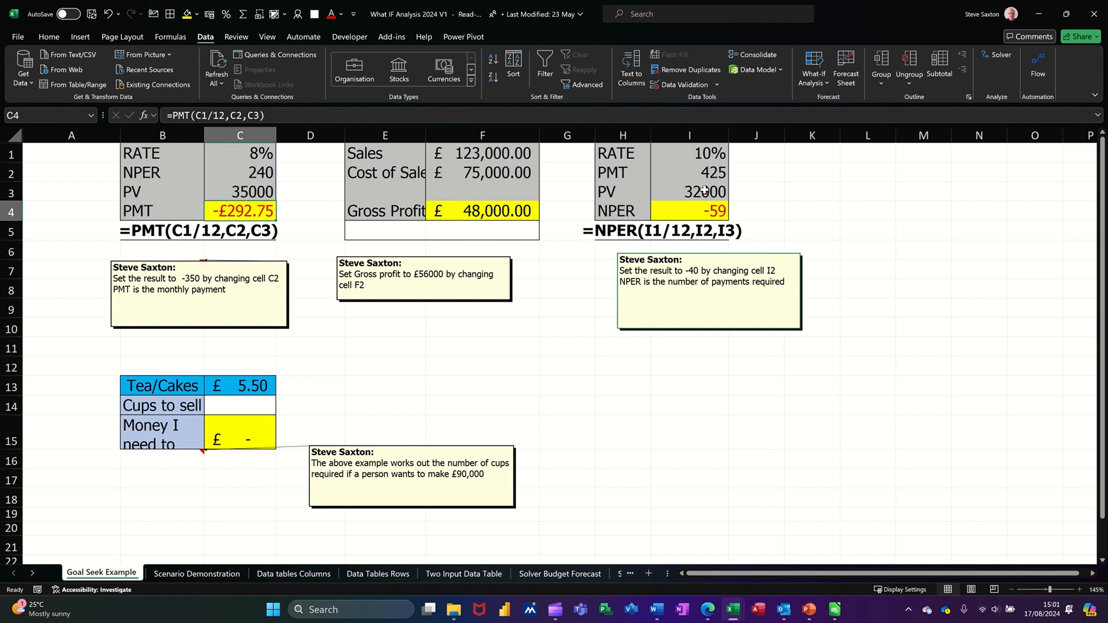
pyautogui.click(497, 214)
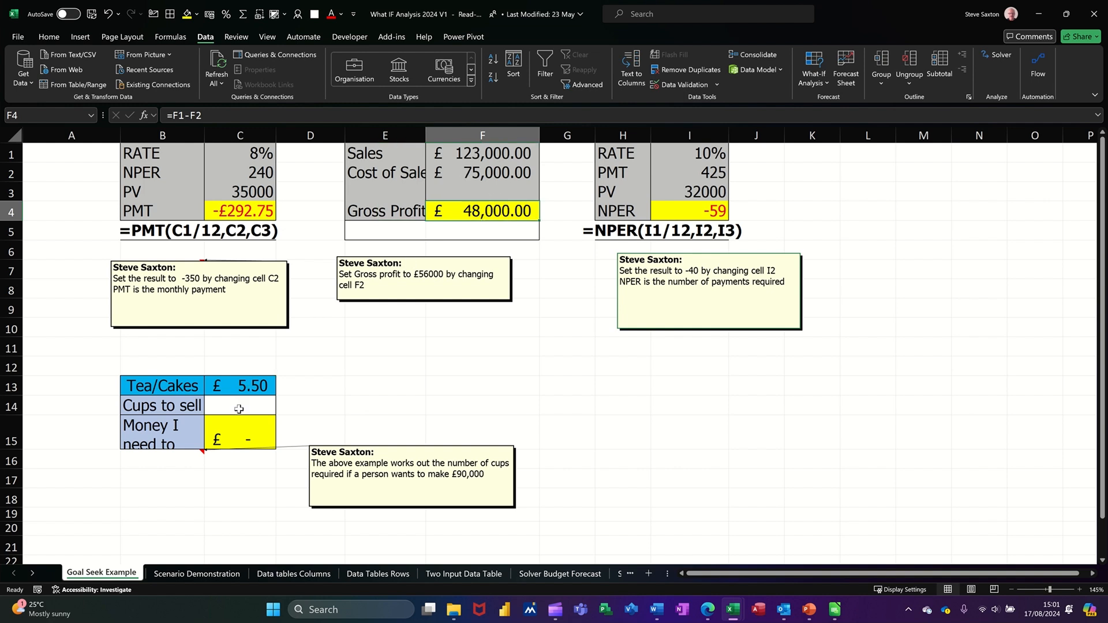
pyautogui.click(243, 433)
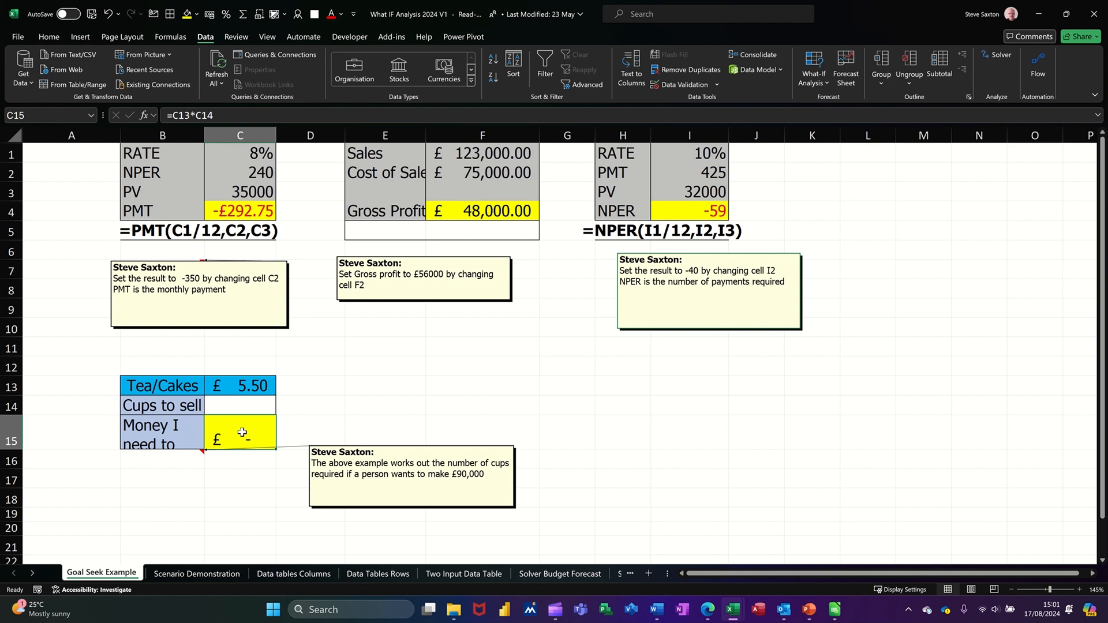
pyautogui.click(238, 212)
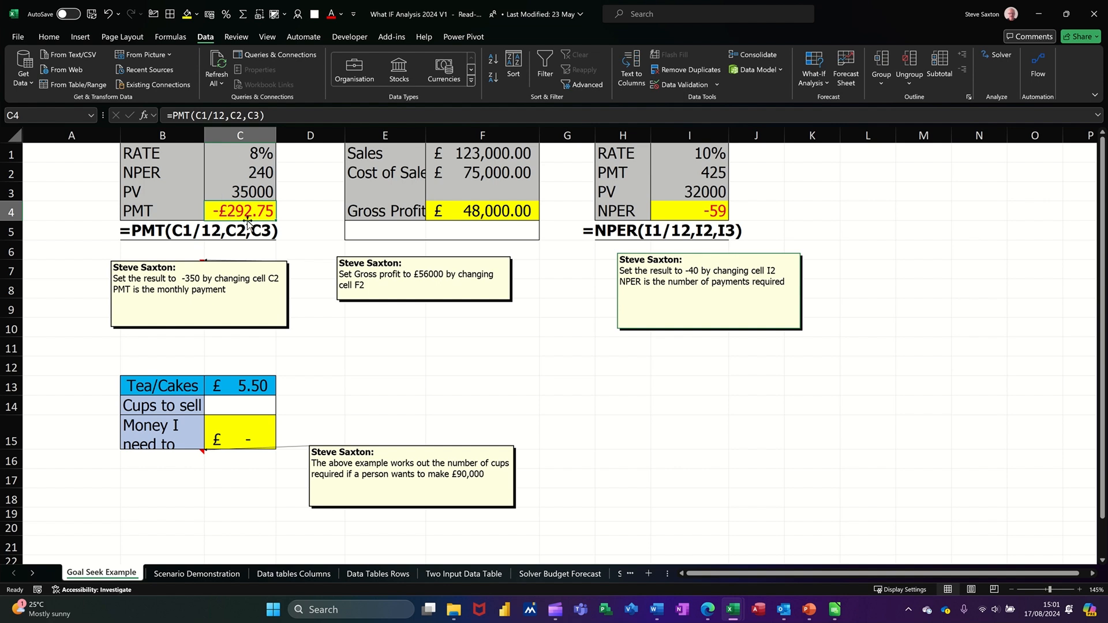
# Step: Goal Seek the payment in C4 to -350 by changing NPER in C2, giving 165
pyautogui.click(817, 88)
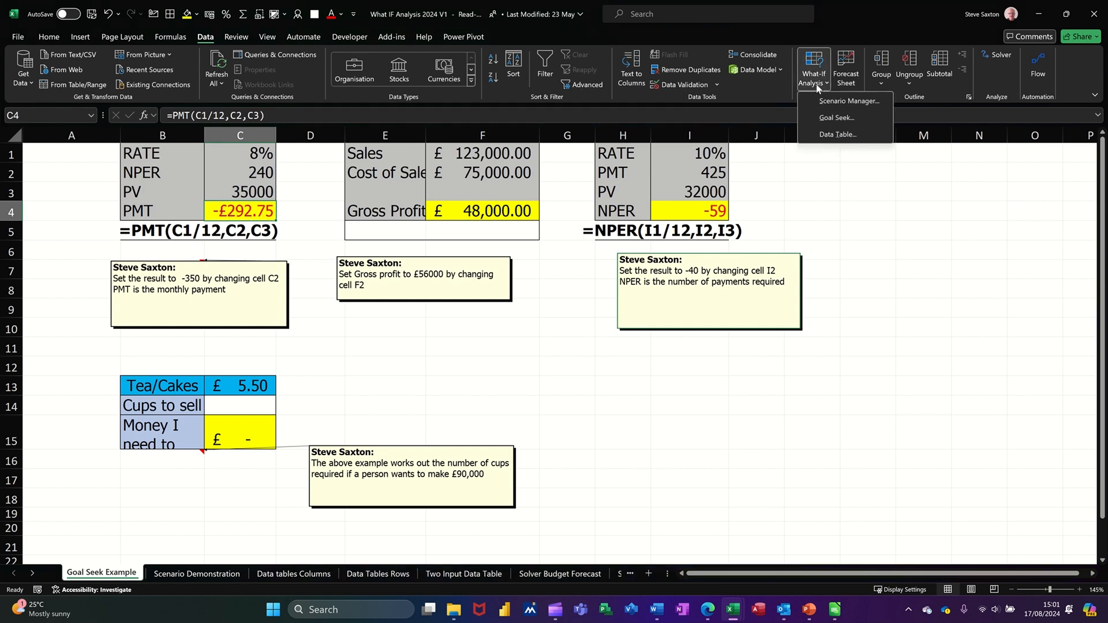
pyautogui.click(827, 119)
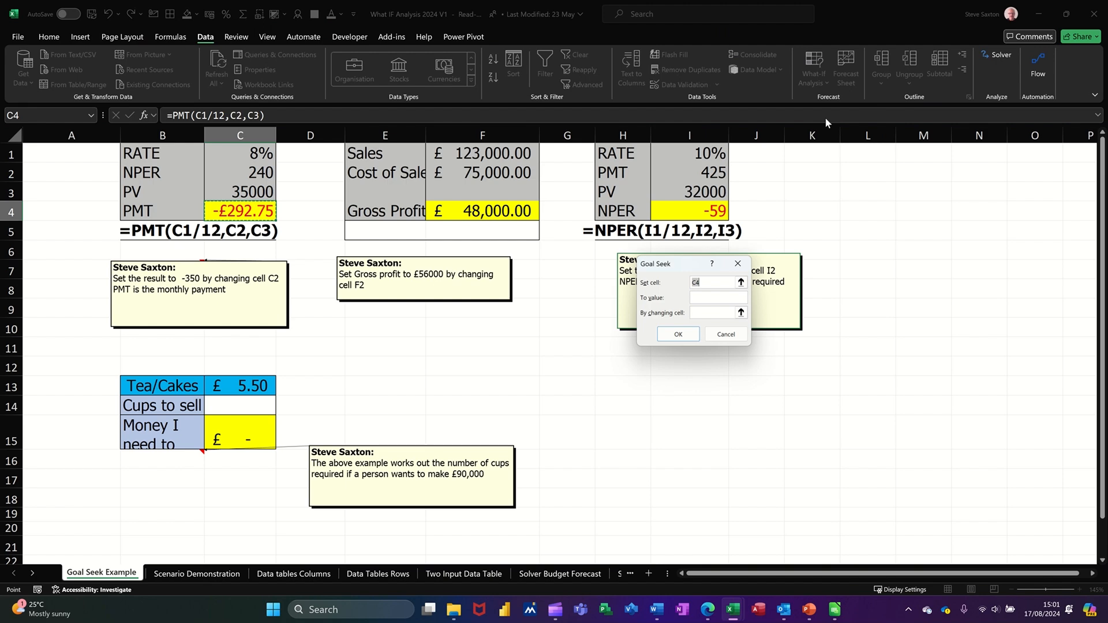
pyautogui.click(703, 298)
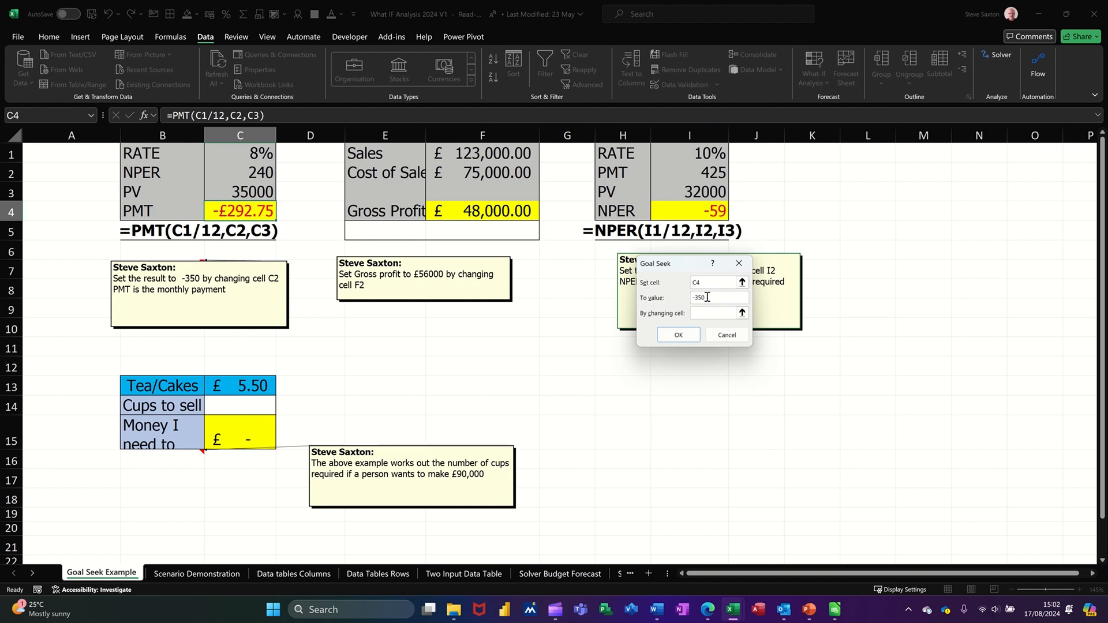
pyautogui.click(701, 313)
pyautogui.click(230, 172)
pyautogui.click(671, 338)
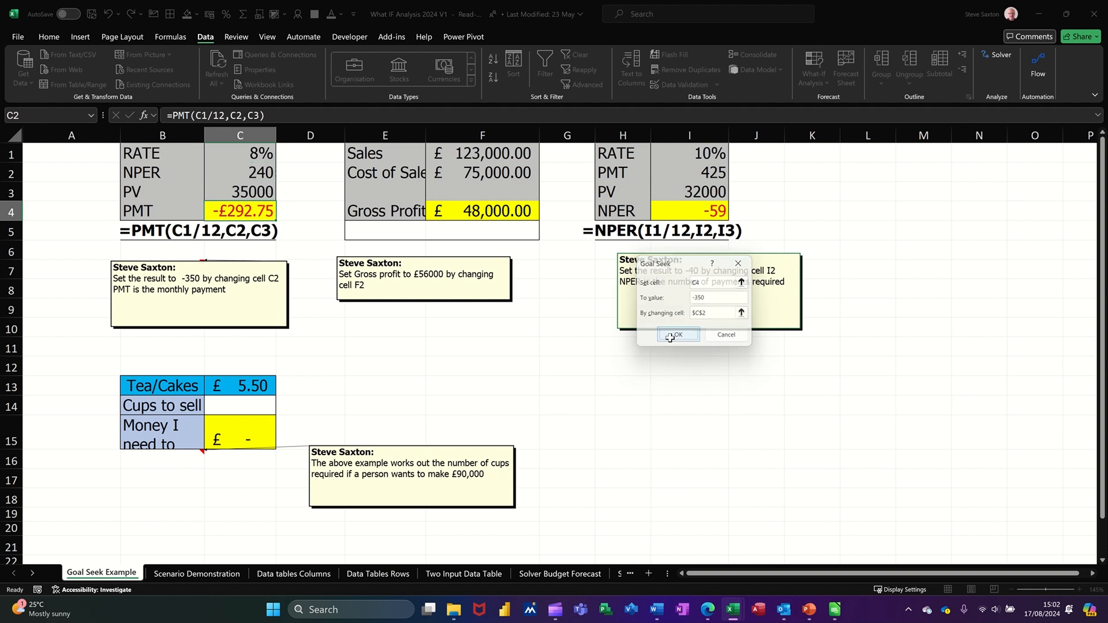
pyautogui.moveTo(648, 269); pyautogui.dragTo(449, 274)
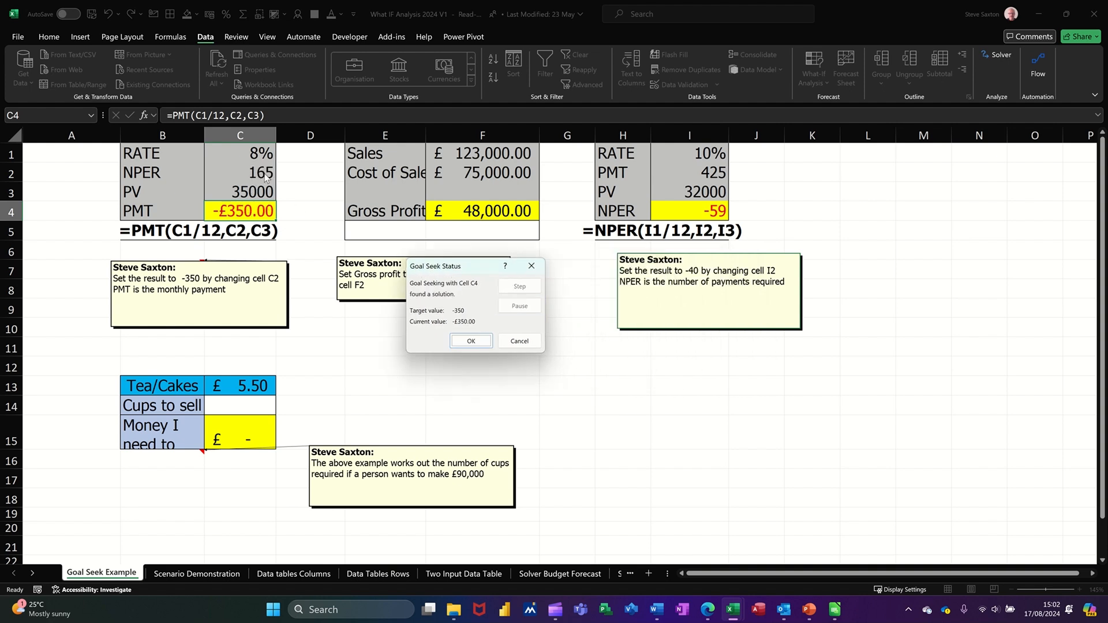
pyautogui.click(469, 343)
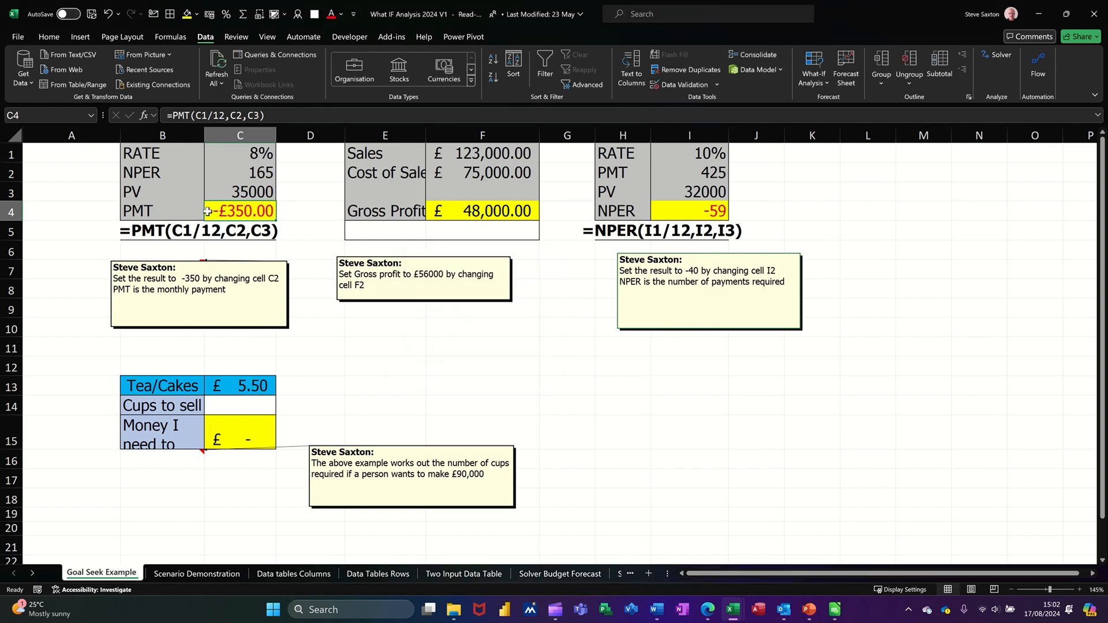
# Step: Check the Sales in F1 and Cost of Sales in F2 feeding Gross Profit in F4
pyautogui.click(490, 212)
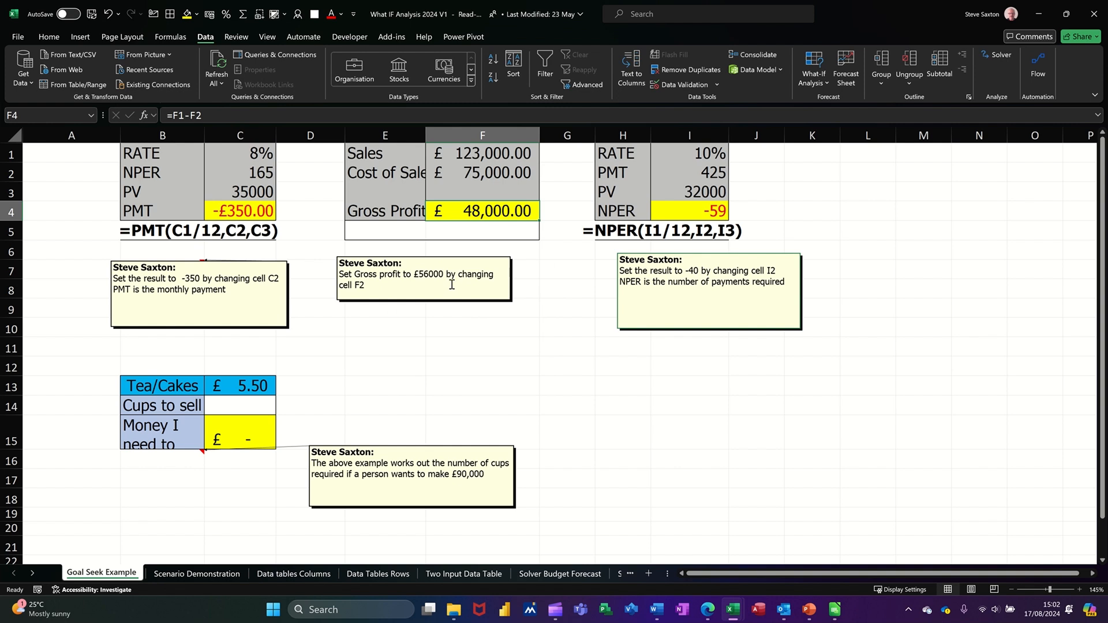
pyautogui.click(490, 161)
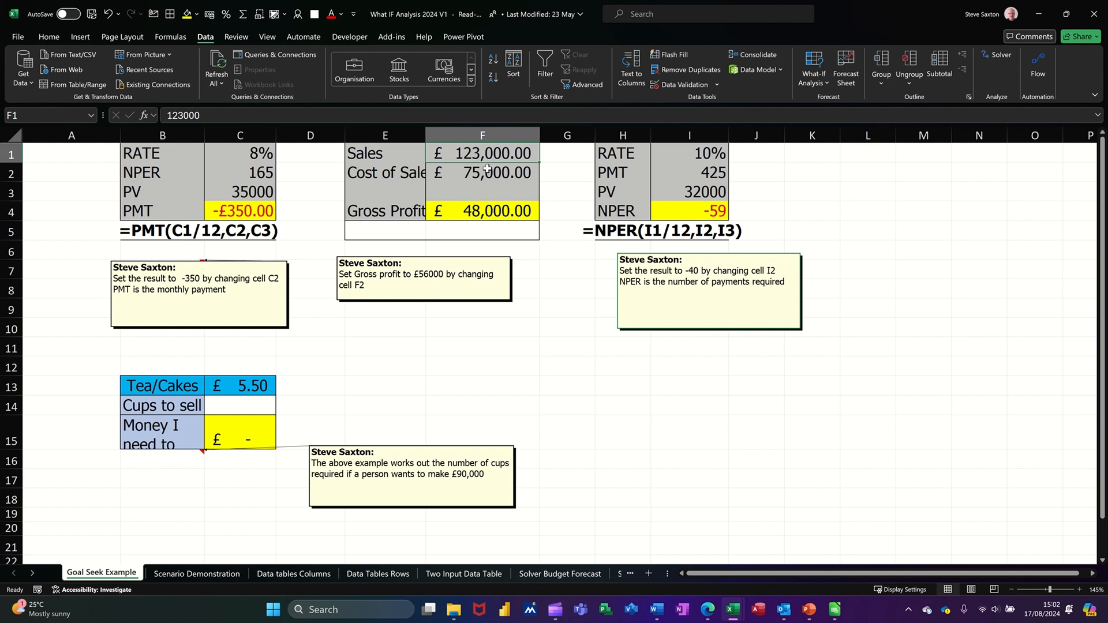
pyautogui.click(488, 169)
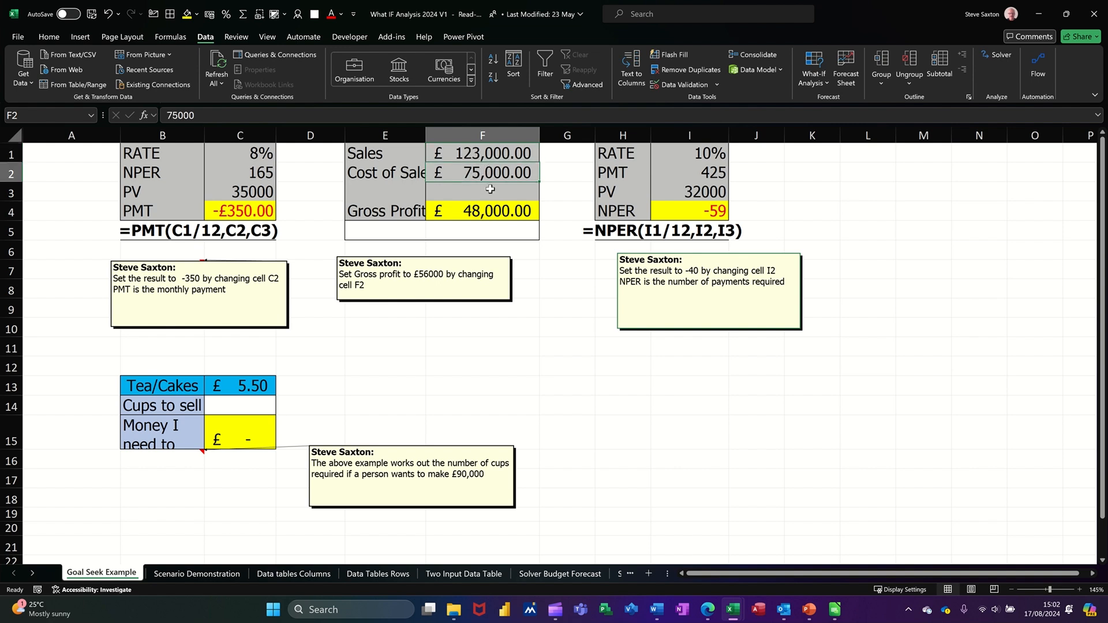
pyautogui.click(508, 210)
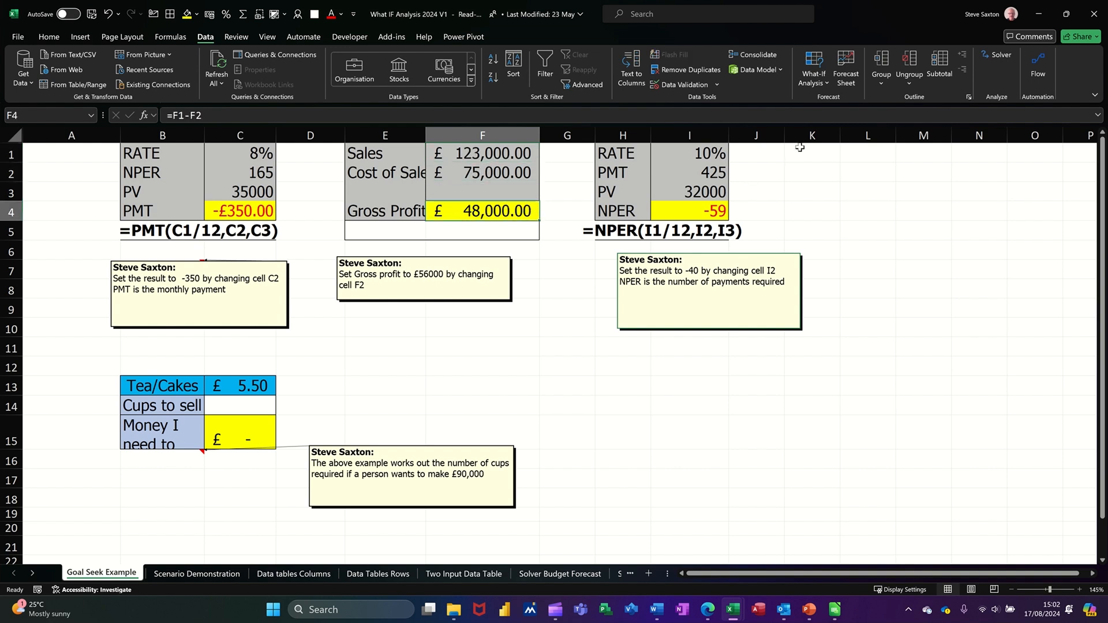
# Step: Goal Seek Gross Profit in F4 to 56000 by changing F2, and accept the result
pyautogui.click(820, 84)
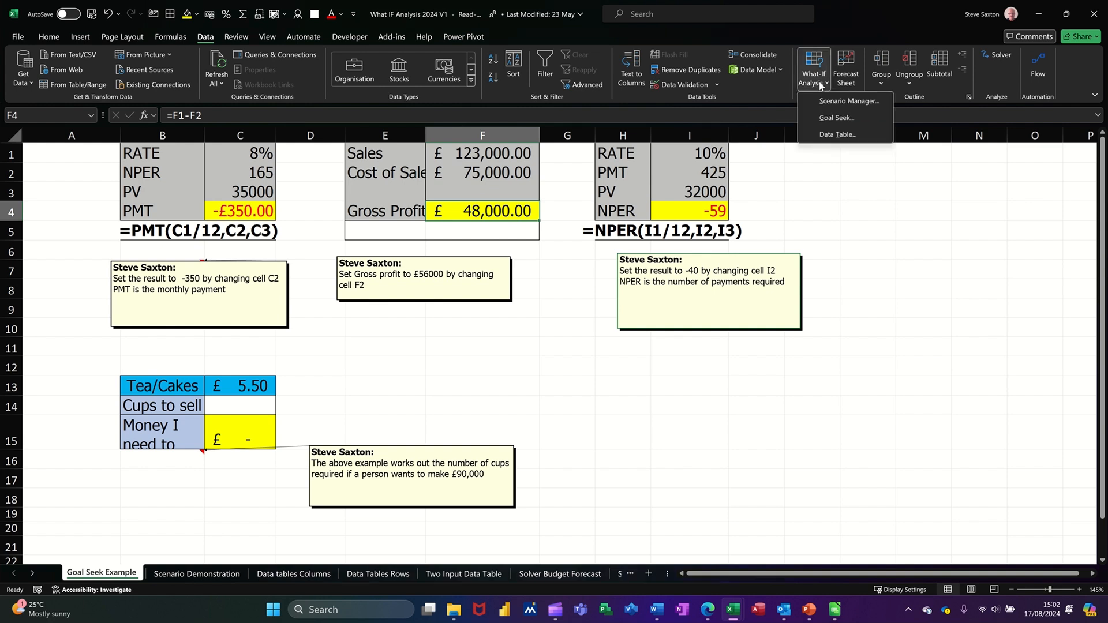
pyautogui.click(834, 118)
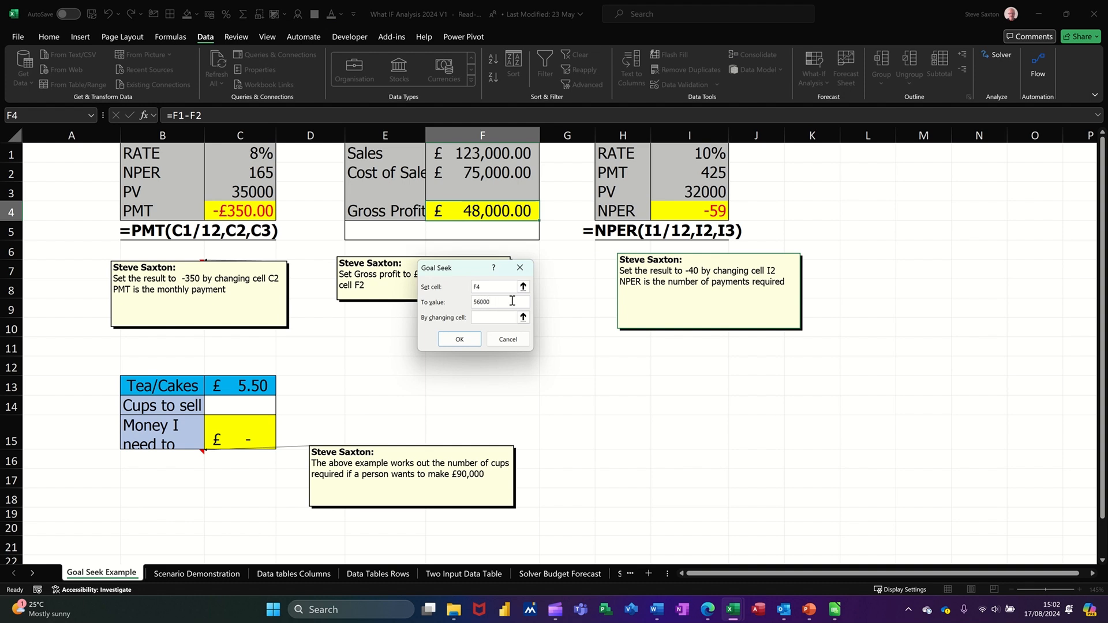
pyautogui.click(503, 316)
pyautogui.click(491, 175)
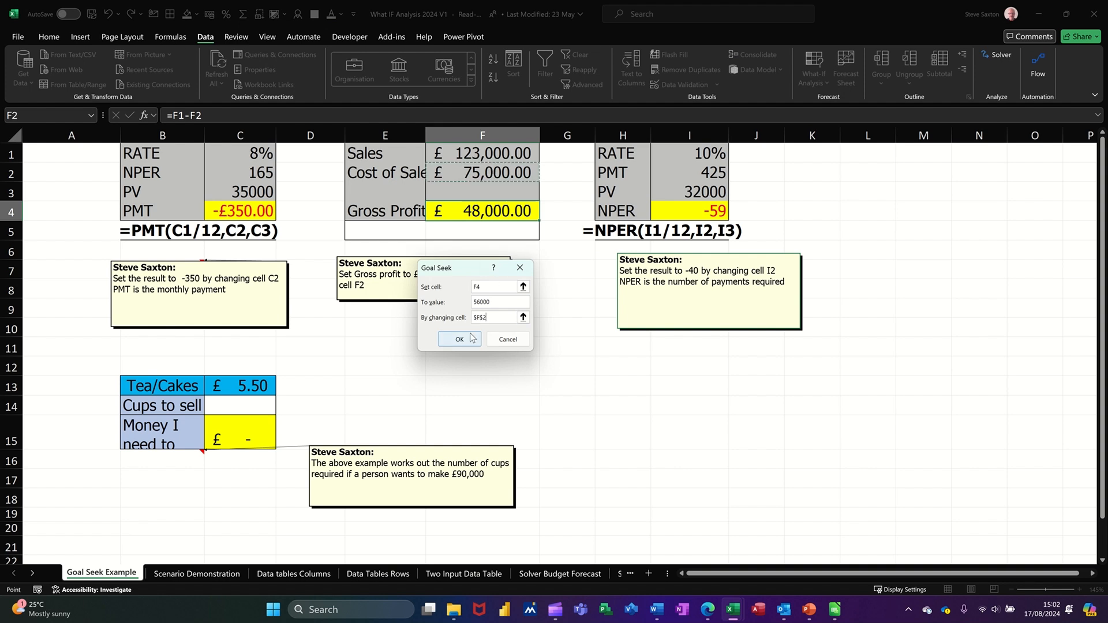
pyautogui.click(460, 340)
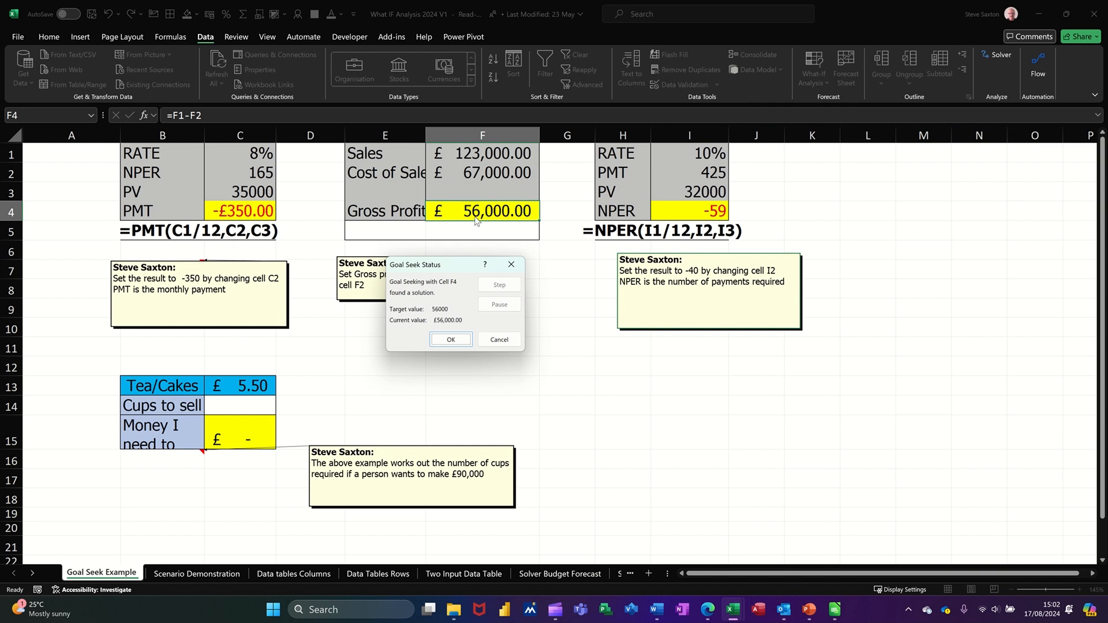
pyautogui.click(454, 339)
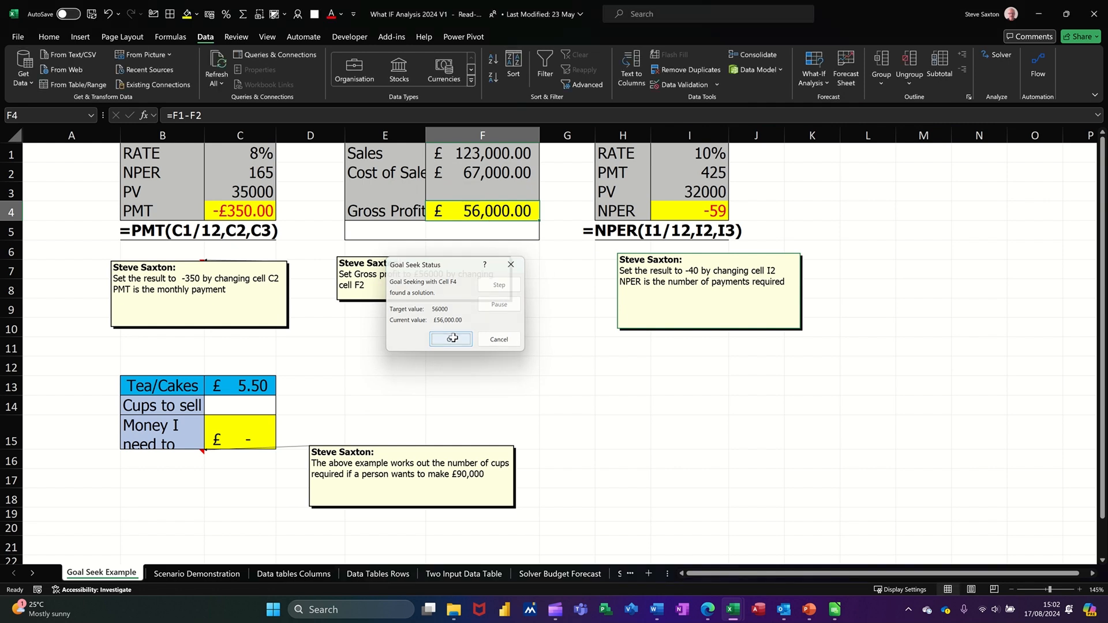
pyautogui.click(697, 212)
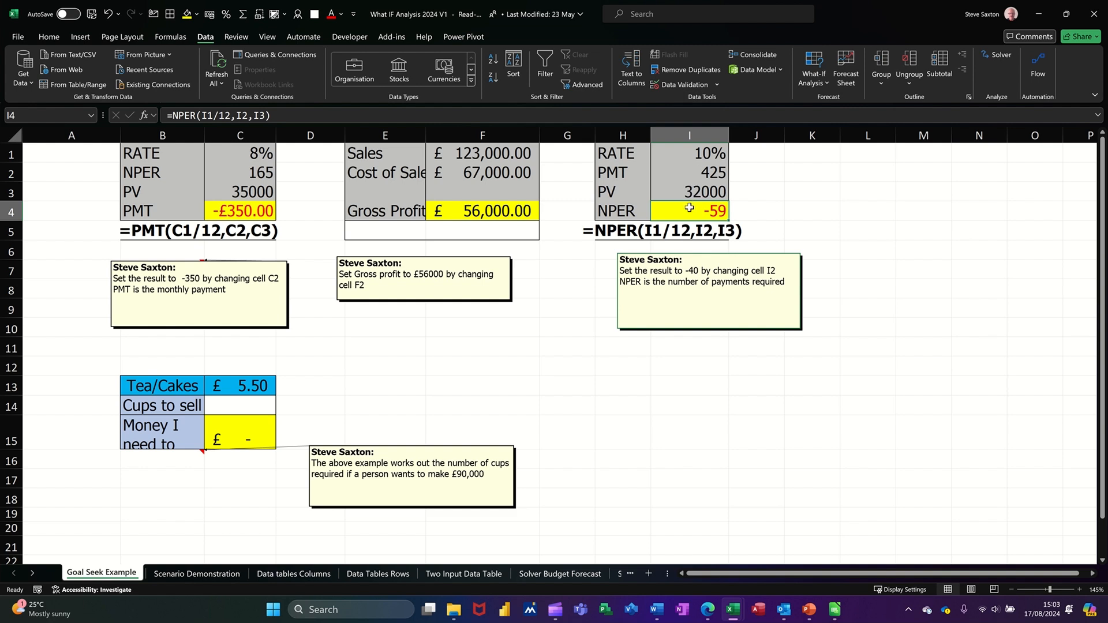
# Step: Goal Seek NPER in I4 to -40 by changing the PMT in I2, yielding 677.3574
pyautogui.click(824, 83)
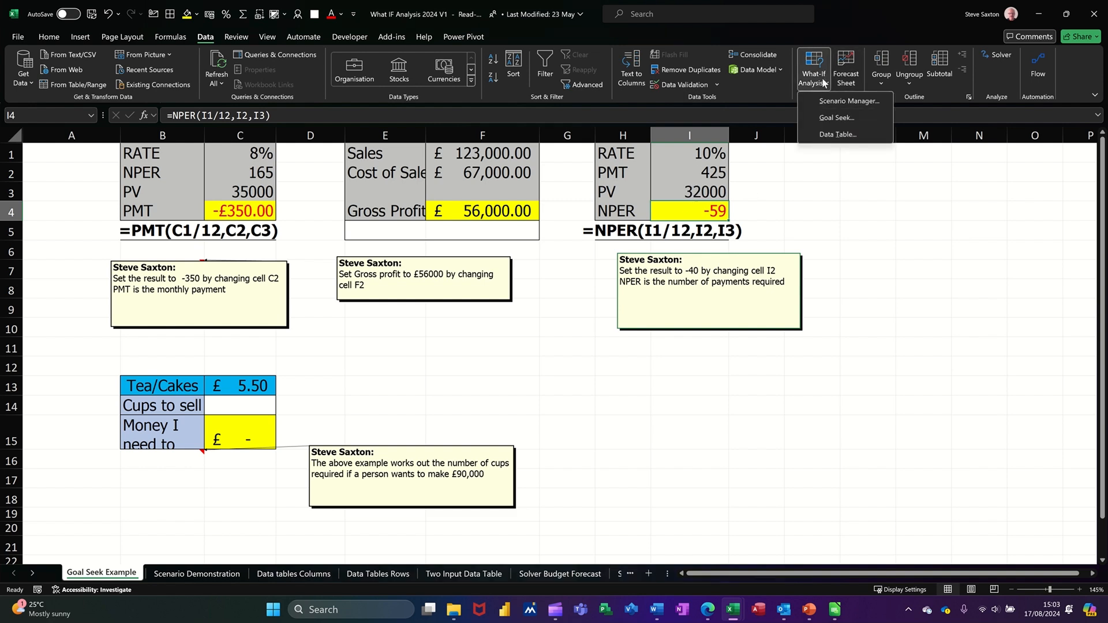
pyautogui.click(821, 118)
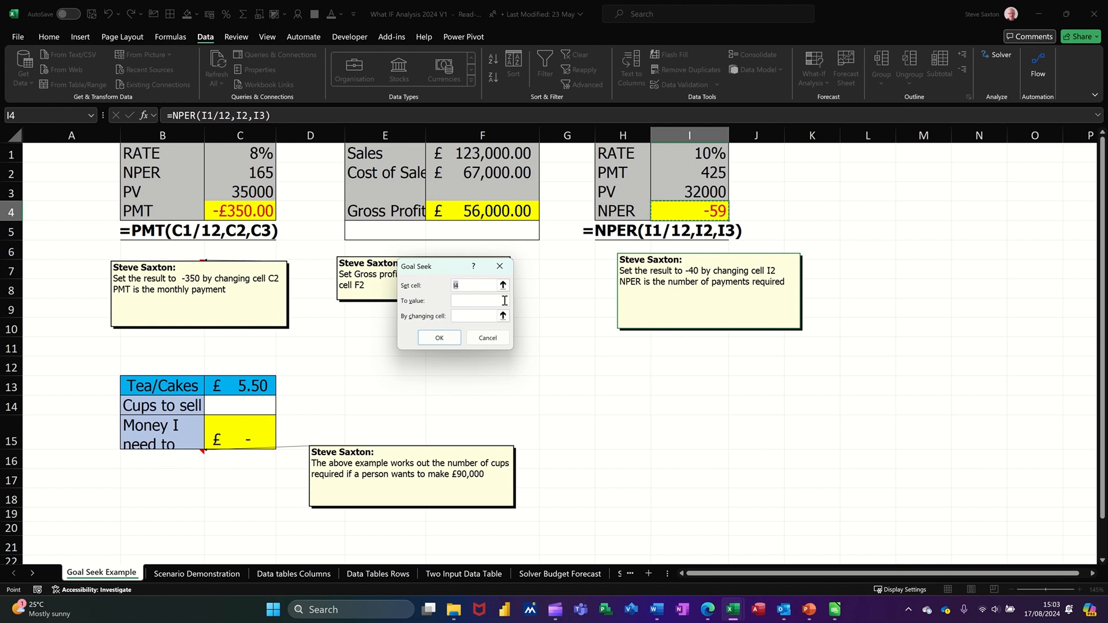
pyautogui.click(488, 301)
pyautogui.click(478, 313)
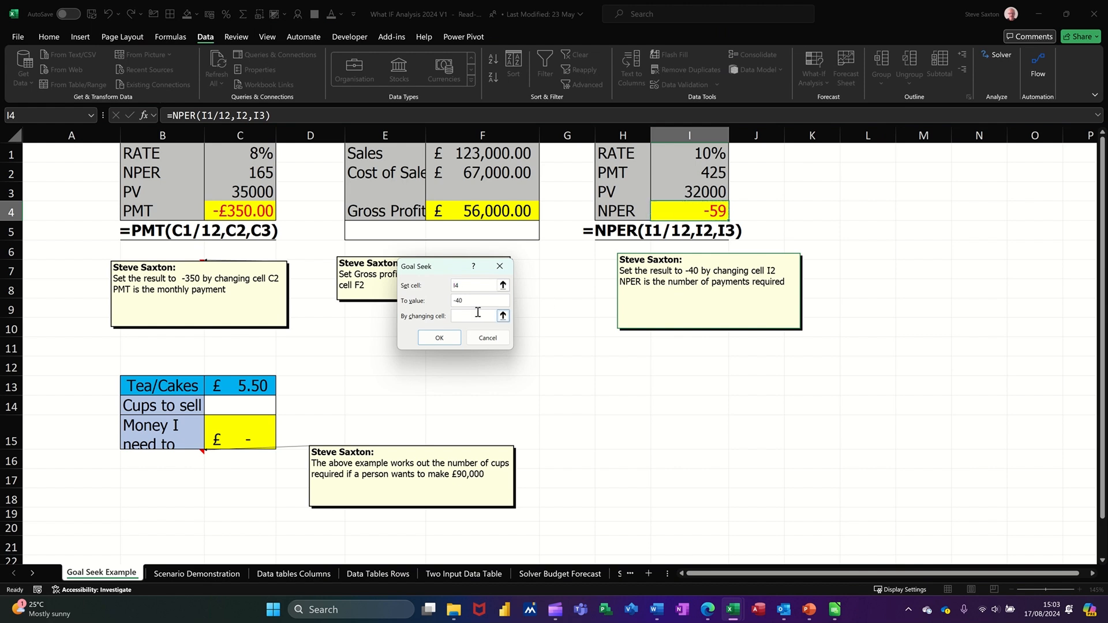
pyautogui.click(691, 176)
pyautogui.click(440, 339)
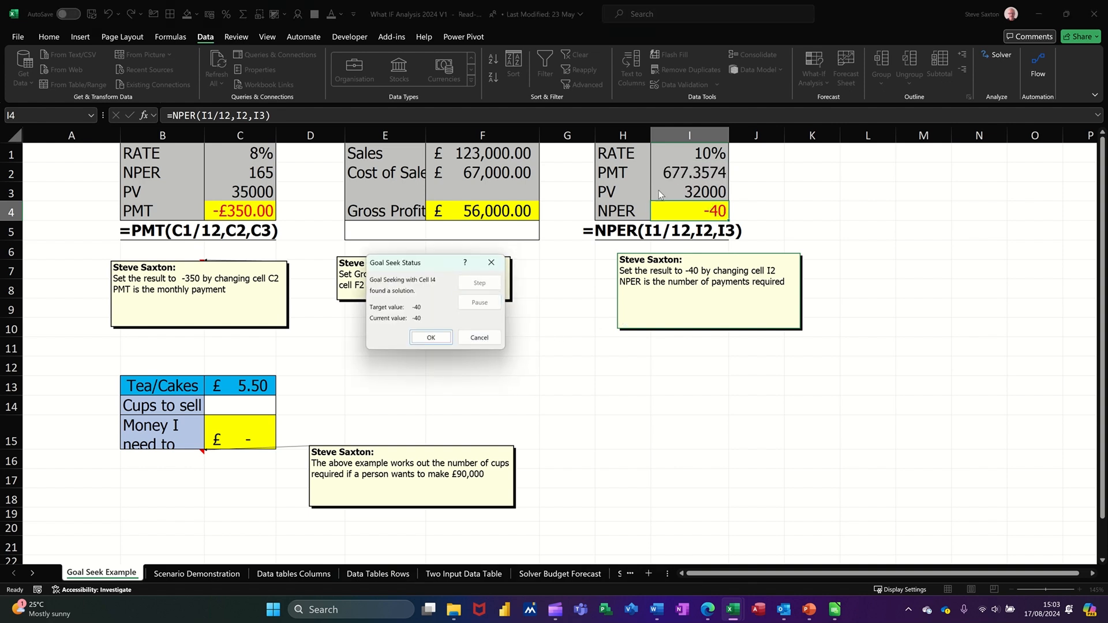
pyautogui.click(431, 338)
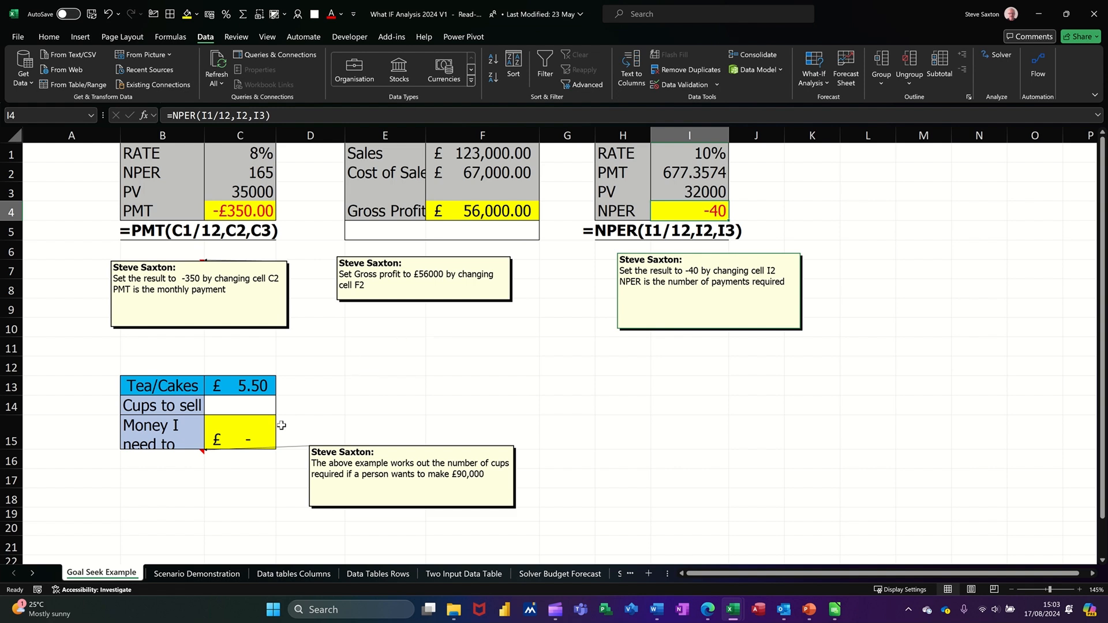
pyautogui.click(249, 438)
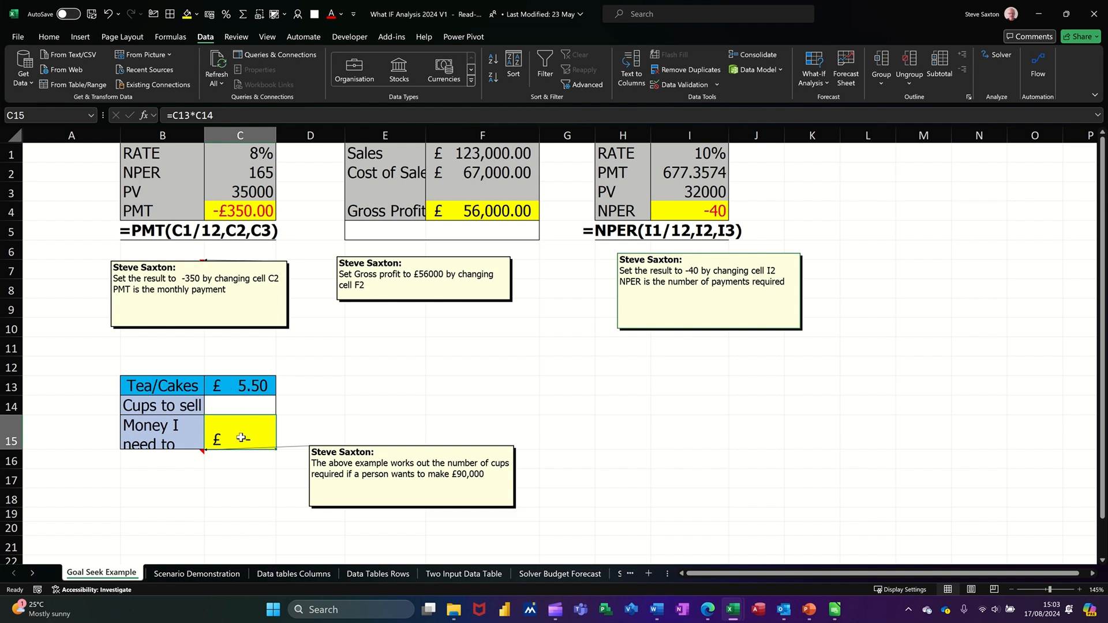
# Step: Goal Seek the C15 total to 90000 via cups in C14, then autofit column C
pyautogui.click(820, 90)
pyautogui.click(831, 117)
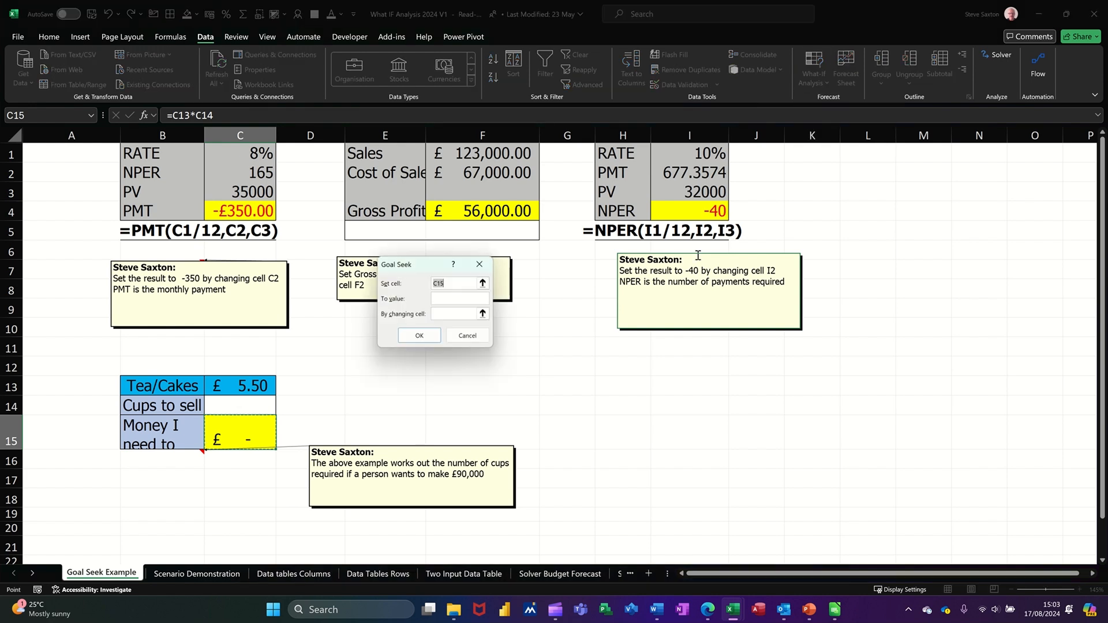
pyautogui.click(451, 301)
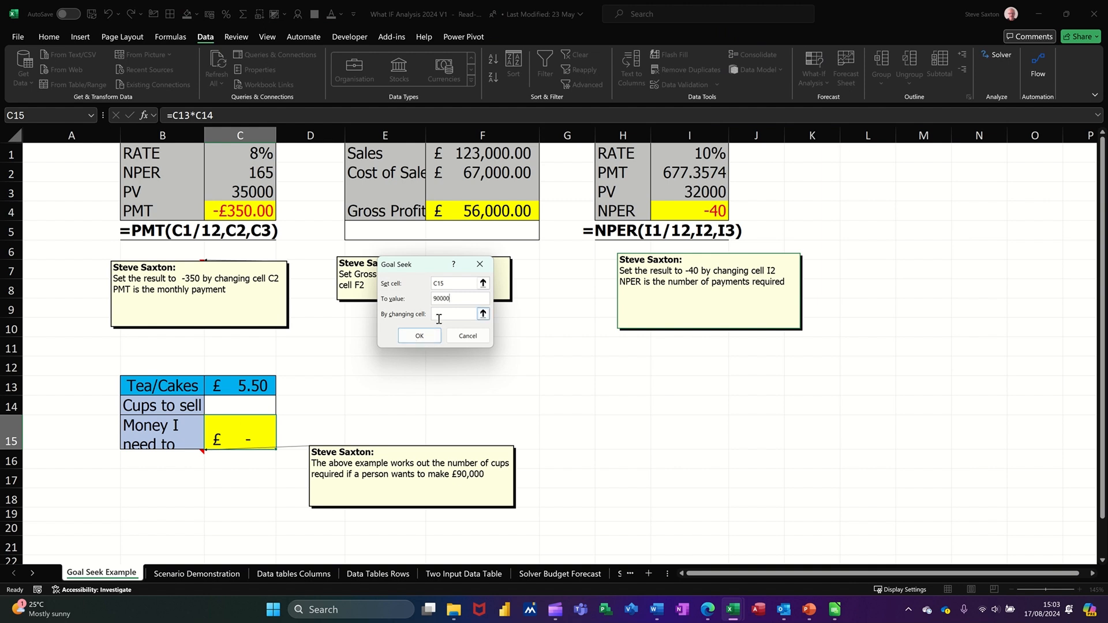
pyautogui.click(242, 411)
pyautogui.click(419, 337)
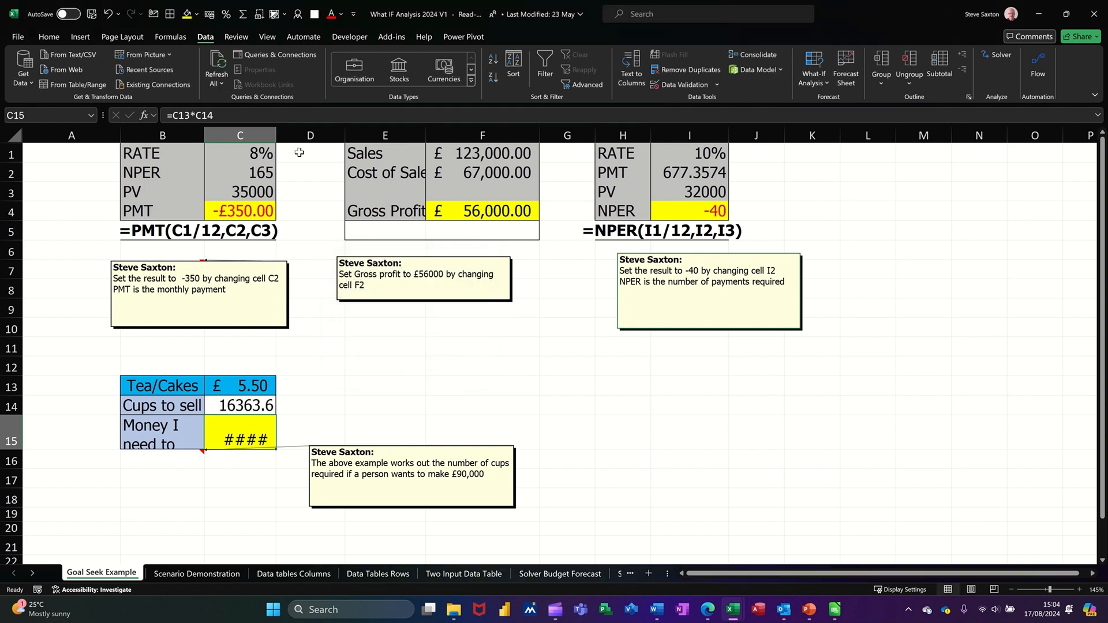
pyautogui.doubleClick(276, 135)
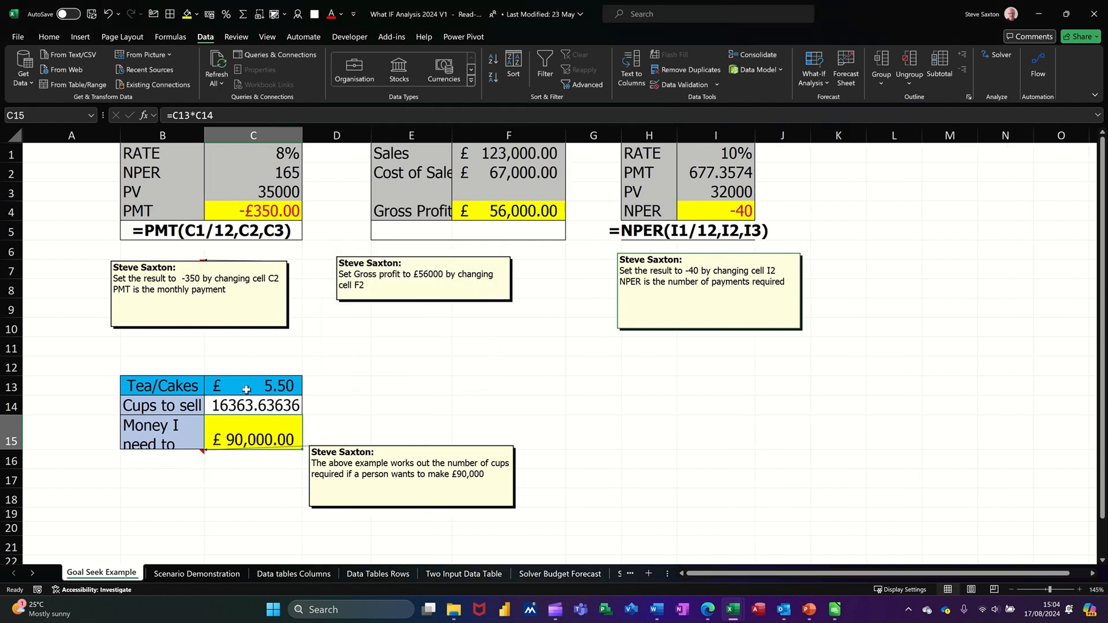
pyautogui.click(222, 408)
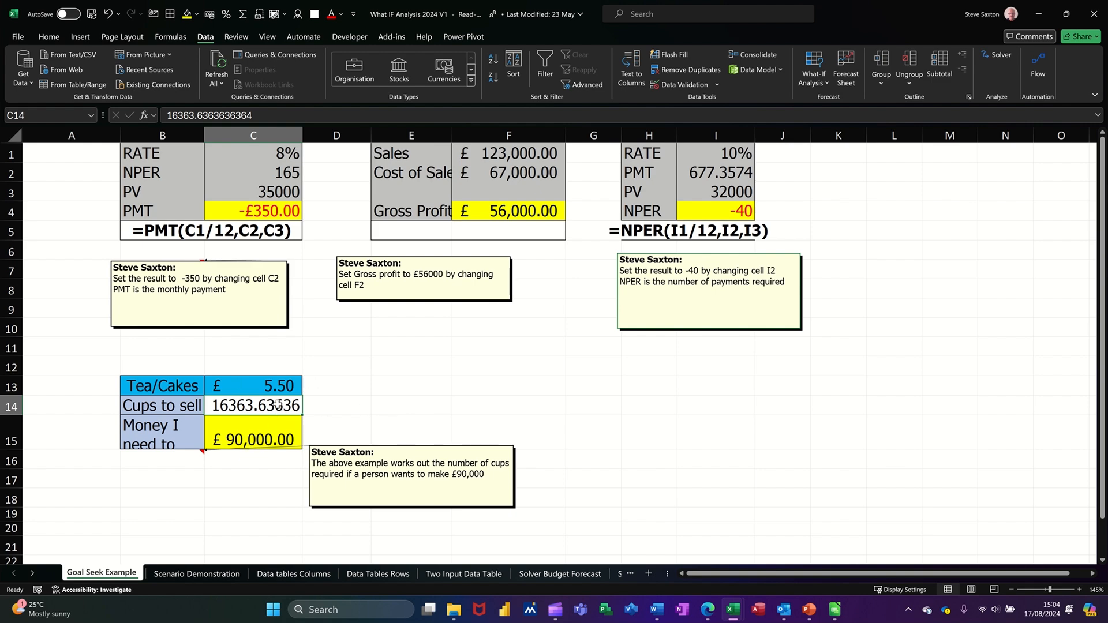
# Step: On the Scenario Demonstration sheet, create names for B2:B11 from the labels in column A
pyautogui.click(193, 575)
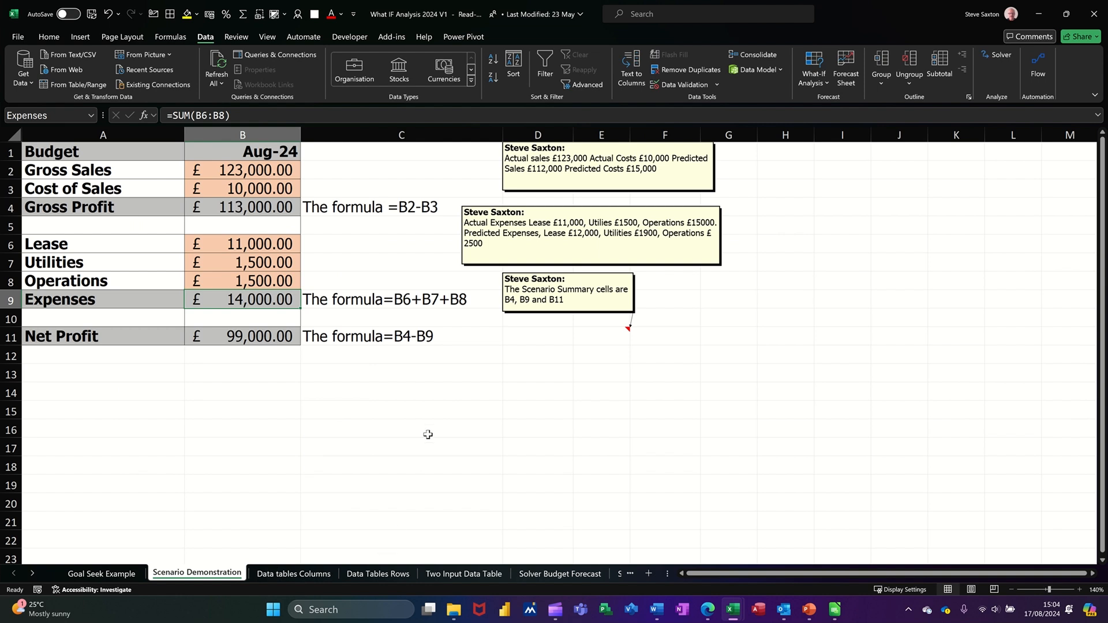
pyautogui.click(254, 174)
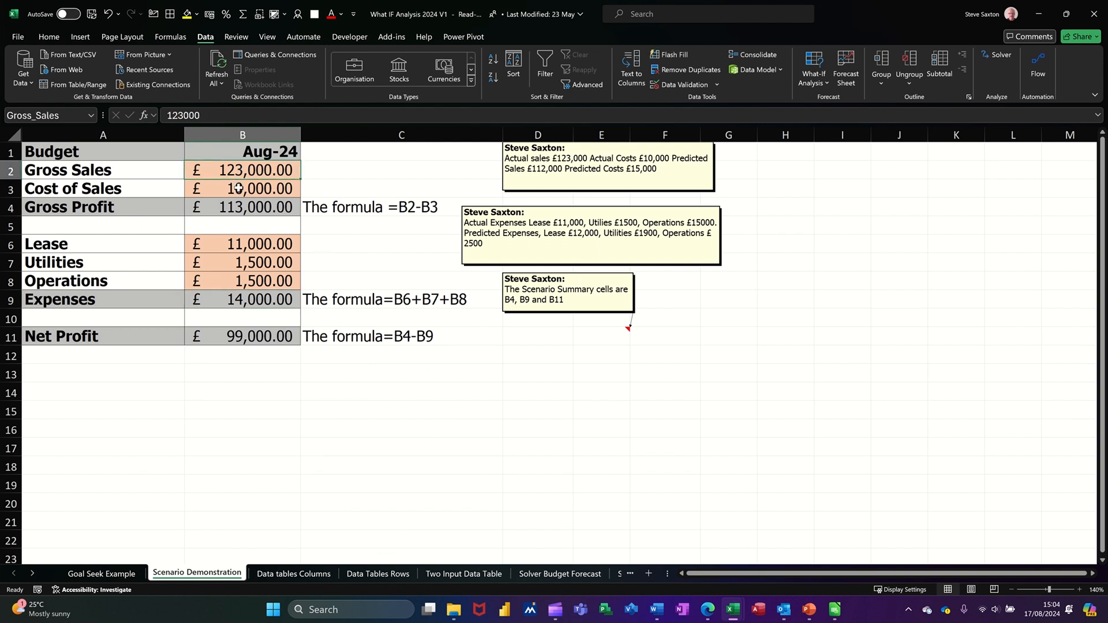
pyautogui.click(239, 189)
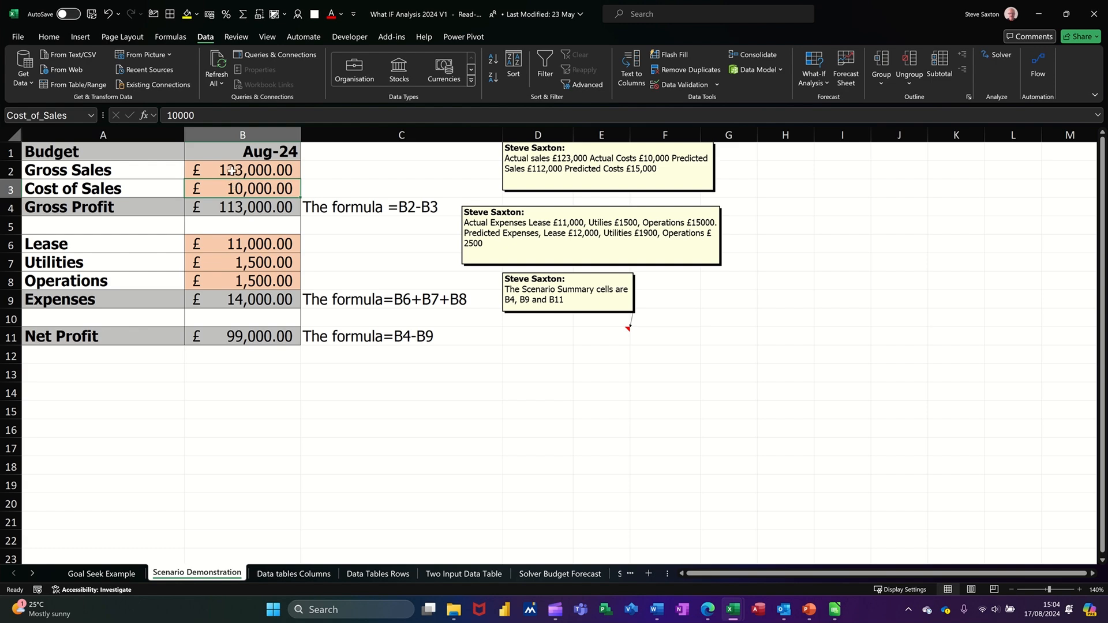
pyautogui.moveTo(83, 169); pyautogui.dragTo(232, 338)
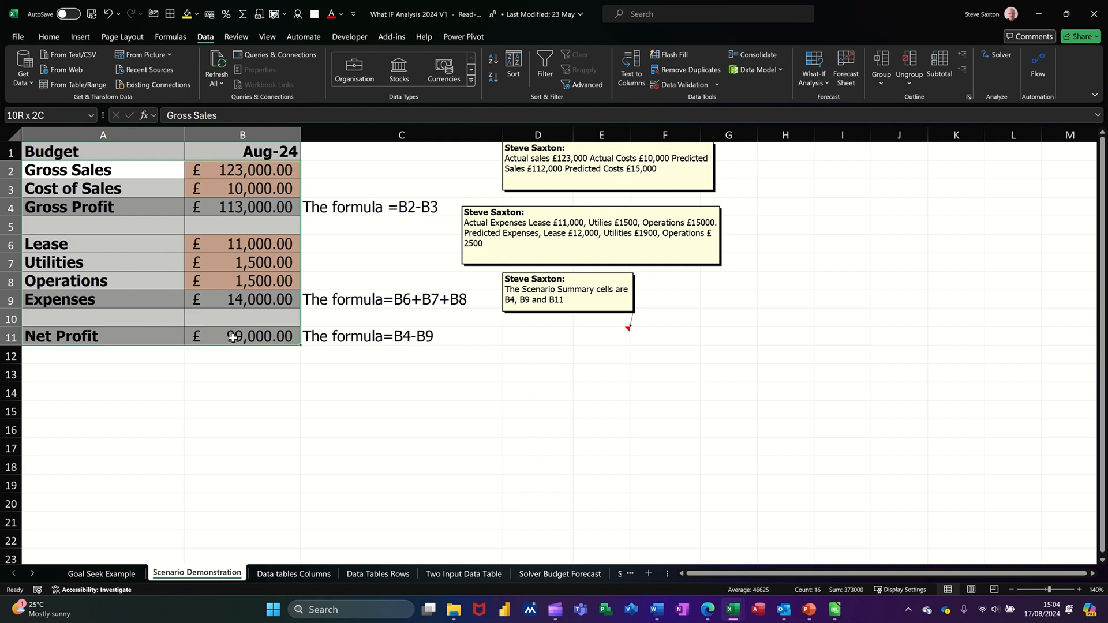
pyautogui.click(169, 38)
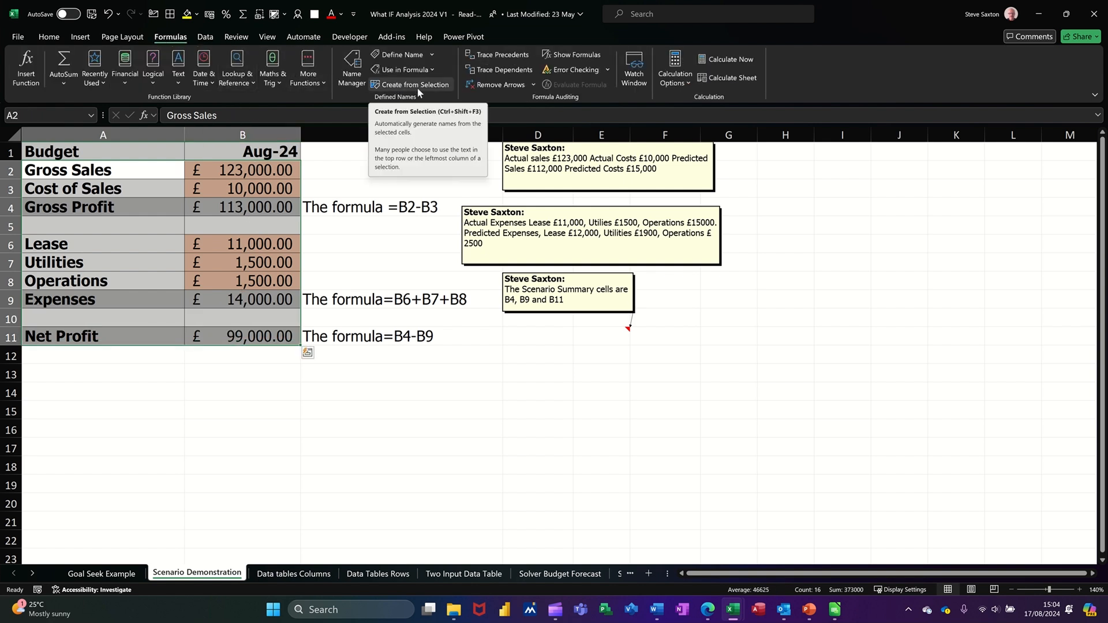
pyautogui.click(402, 86)
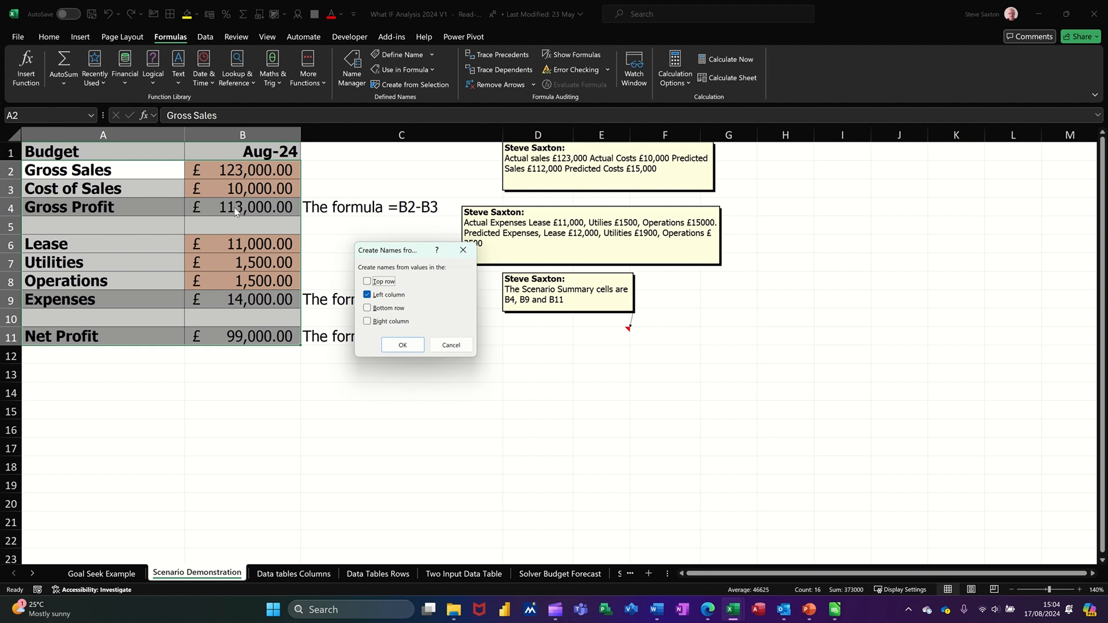
pyautogui.click(390, 343)
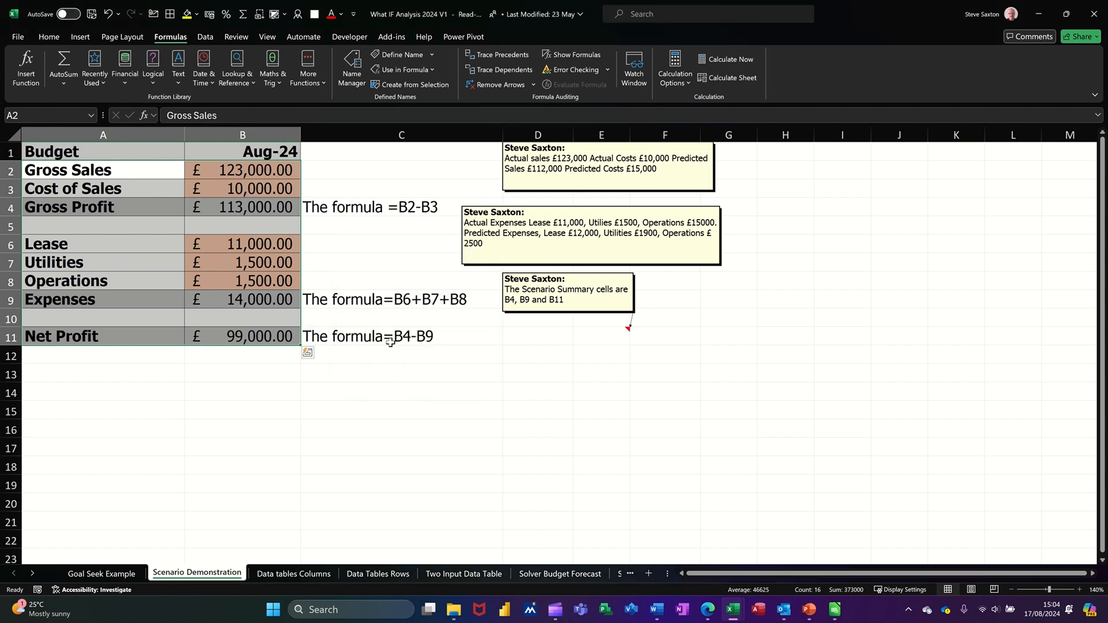
# Step: Verify the new names on B2 (Gross_Sales), B3, B4 and B6
pyautogui.click(235, 169)
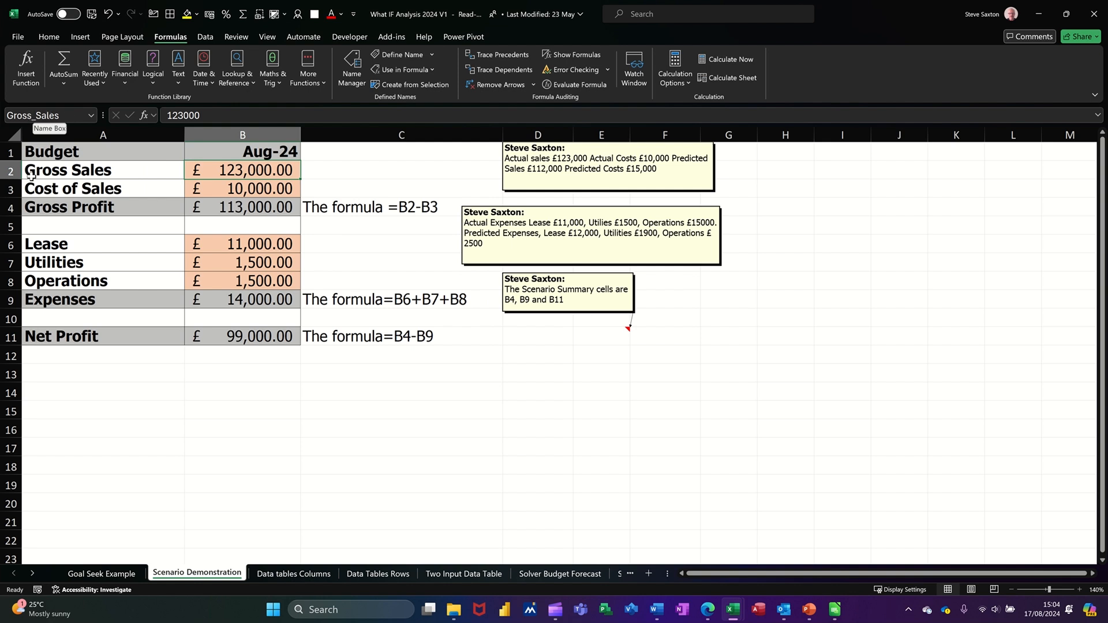
pyautogui.click(264, 194)
pyautogui.click(263, 206)
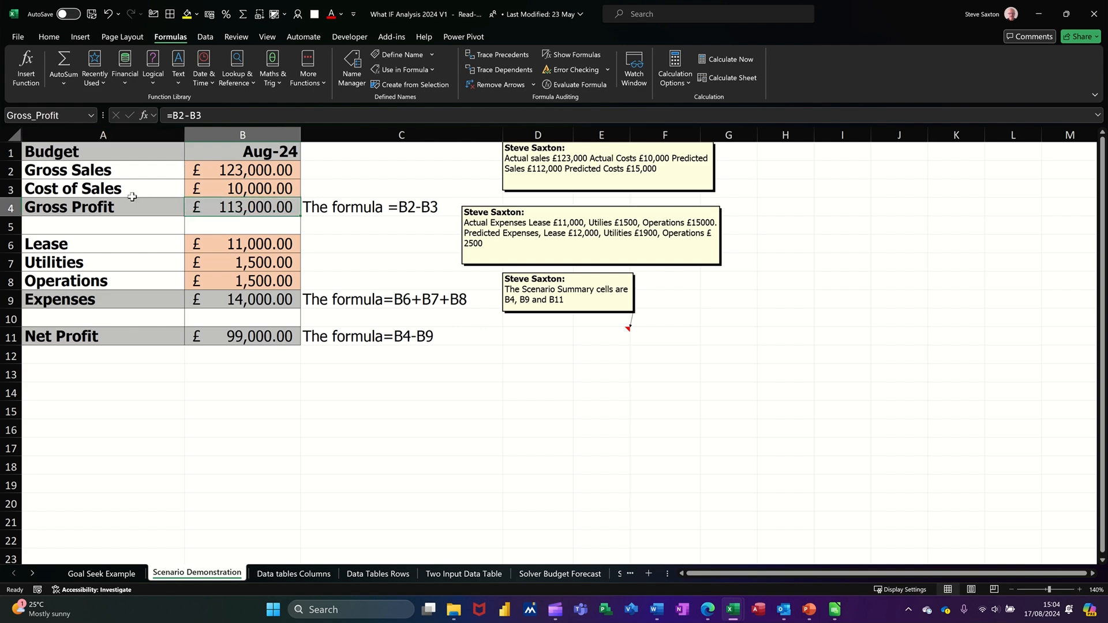
pyautogui.click(252, 248)
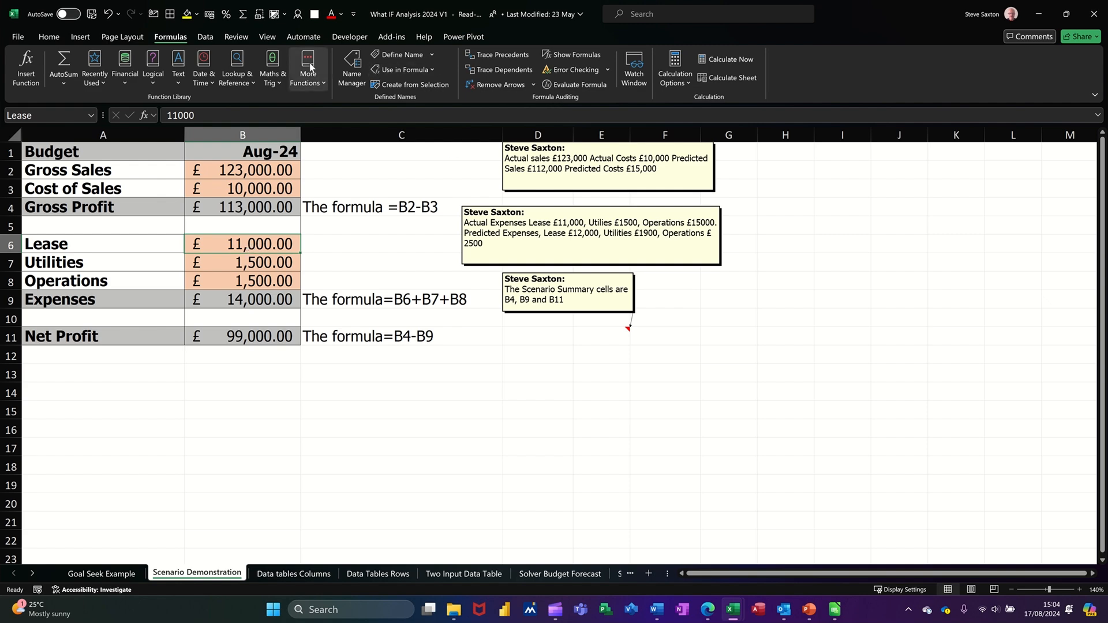
pyautogui.click(206, 37)
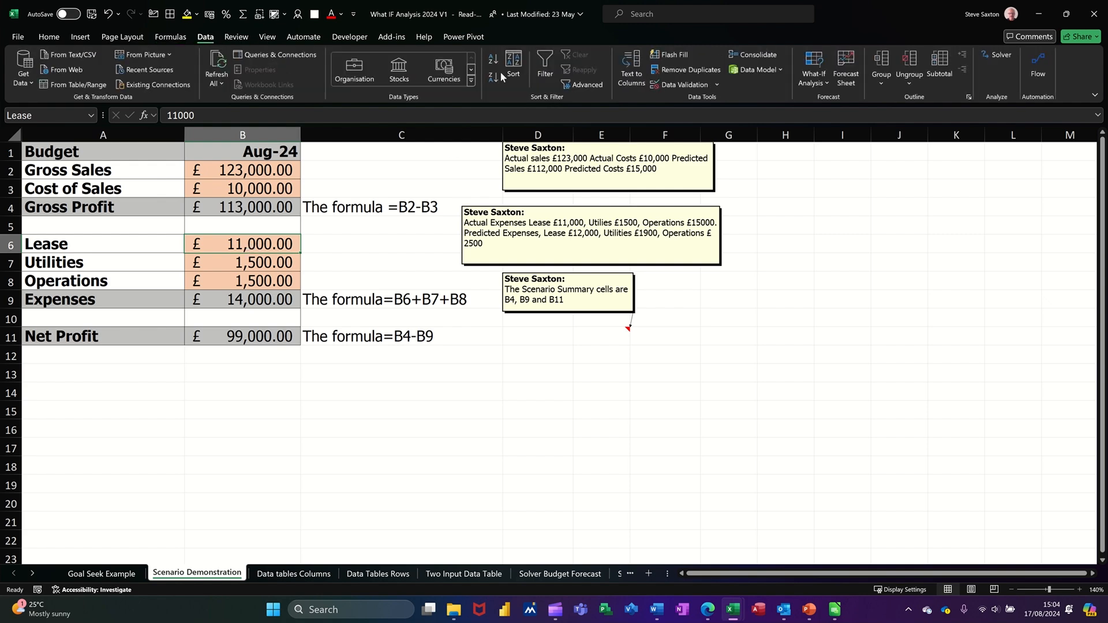
# Step: Add a scenario named Actual with changing cells B2:B3 and B6:B8, keeping current values
pyautogui.click(812, 83)
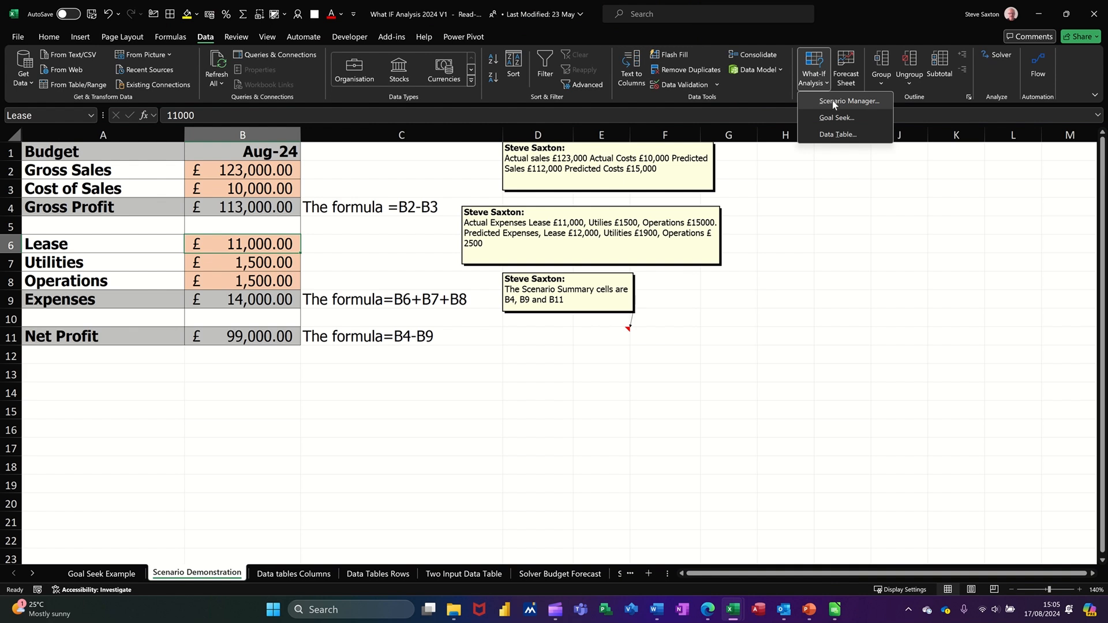
pyautogui.click(832, 101)
pyautogui.moveTo(426, 195); pyautogui.dragTo(499, 175)
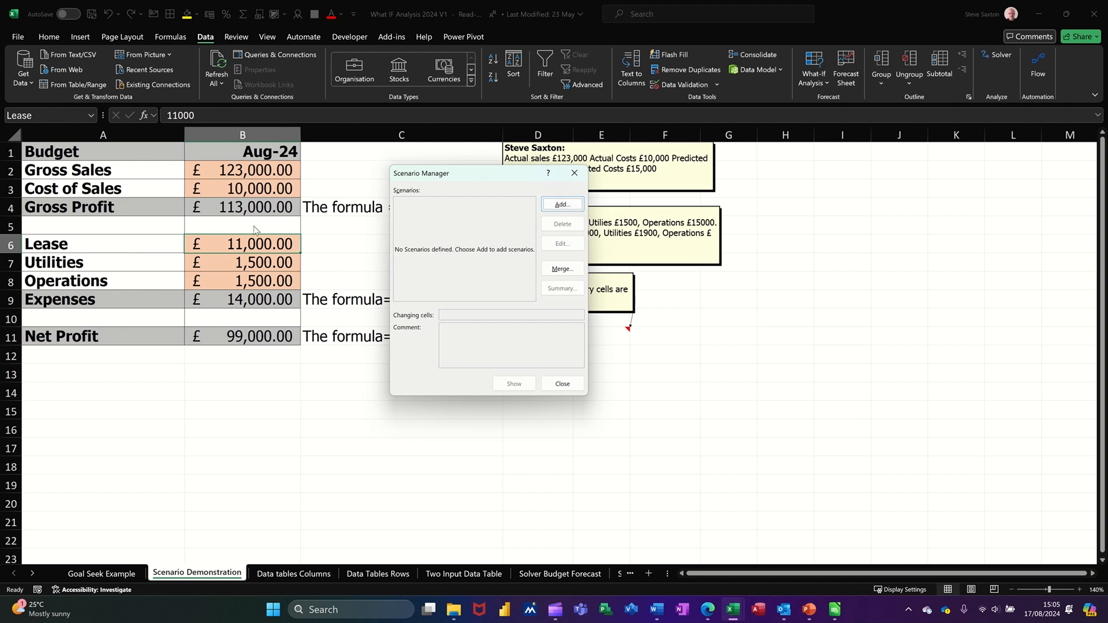
pyautogui.click(550, 207)
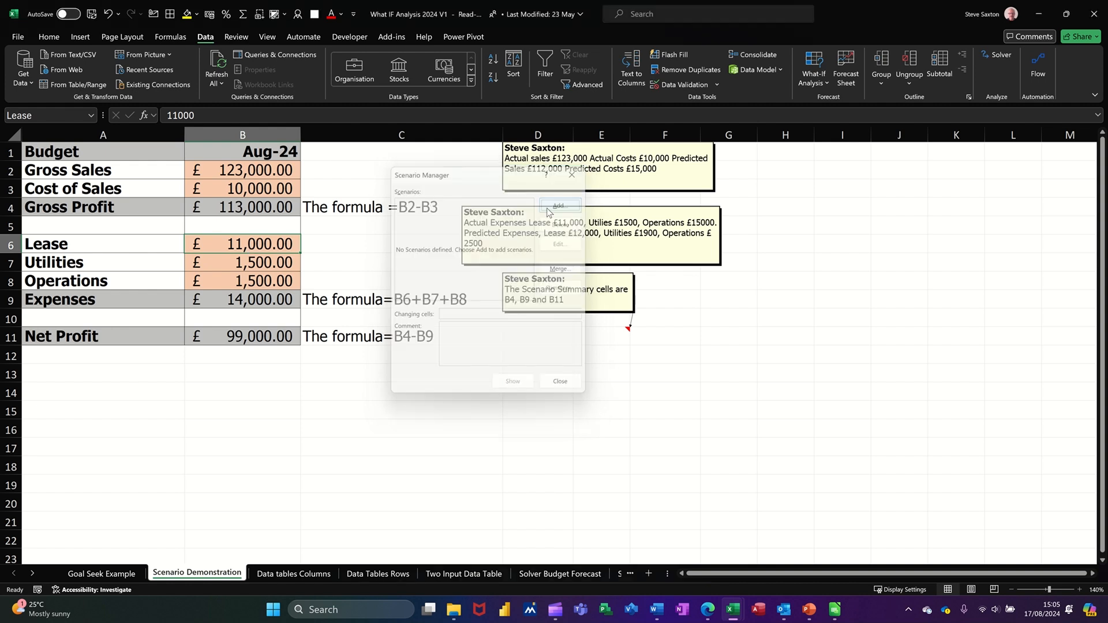
pyautogui.write('Actual')
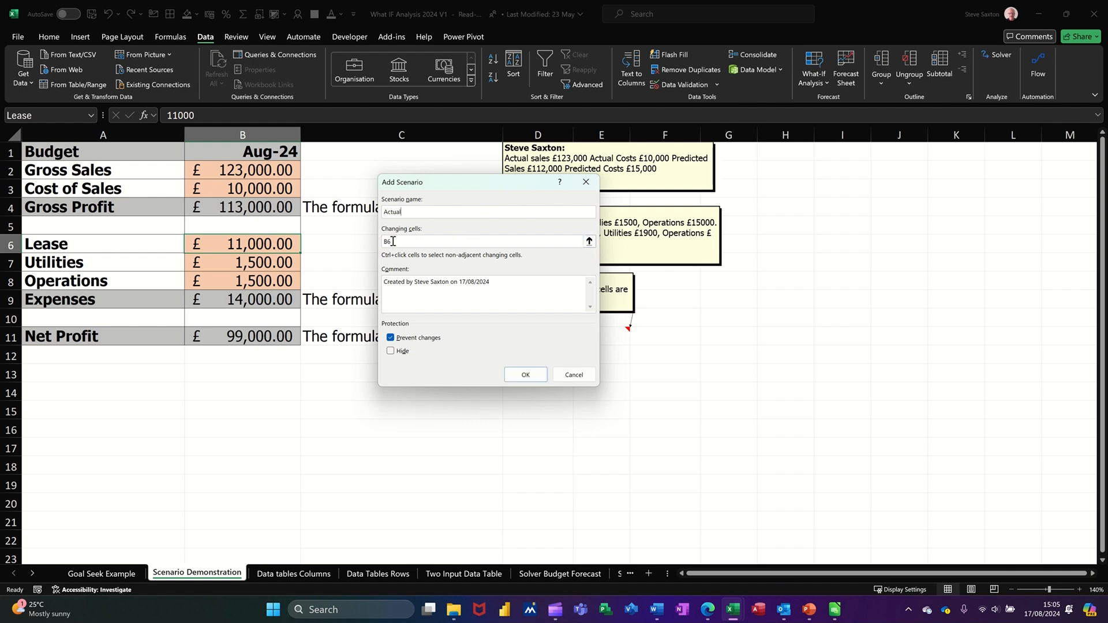
pyautogui.click(588, 242)
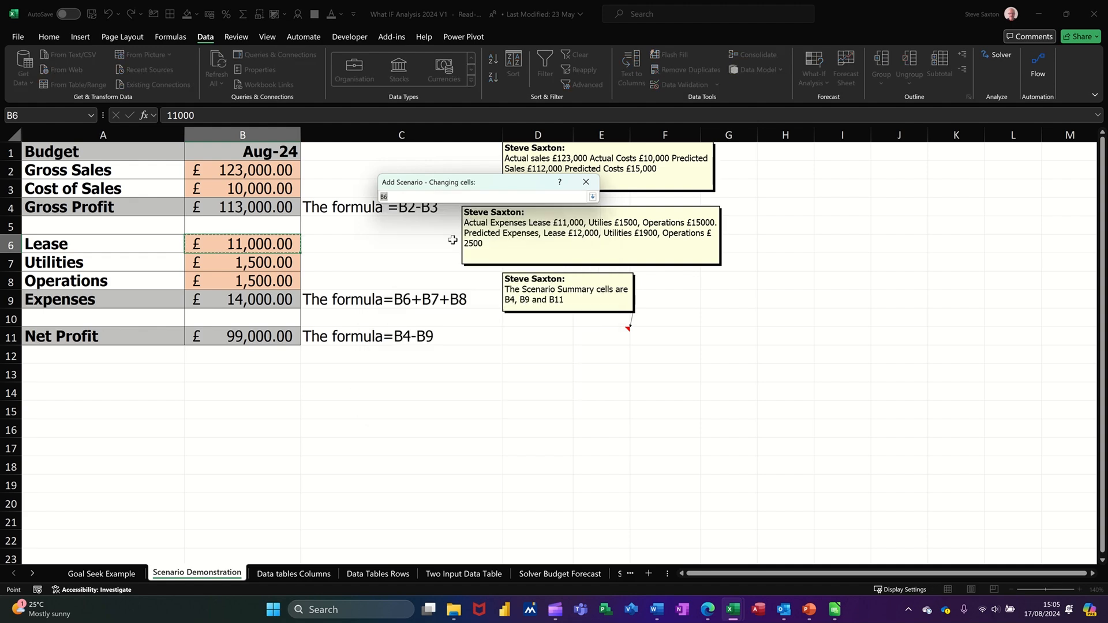
pyautogui.moveTo(249, 173); pyautogui.dragTo(249, 188)
pyautogui.moveTo(256, 248); pyautogui.dragTo(258, 281)
pyautogui.click(592, 197)
pyautogui.click(523, 374)
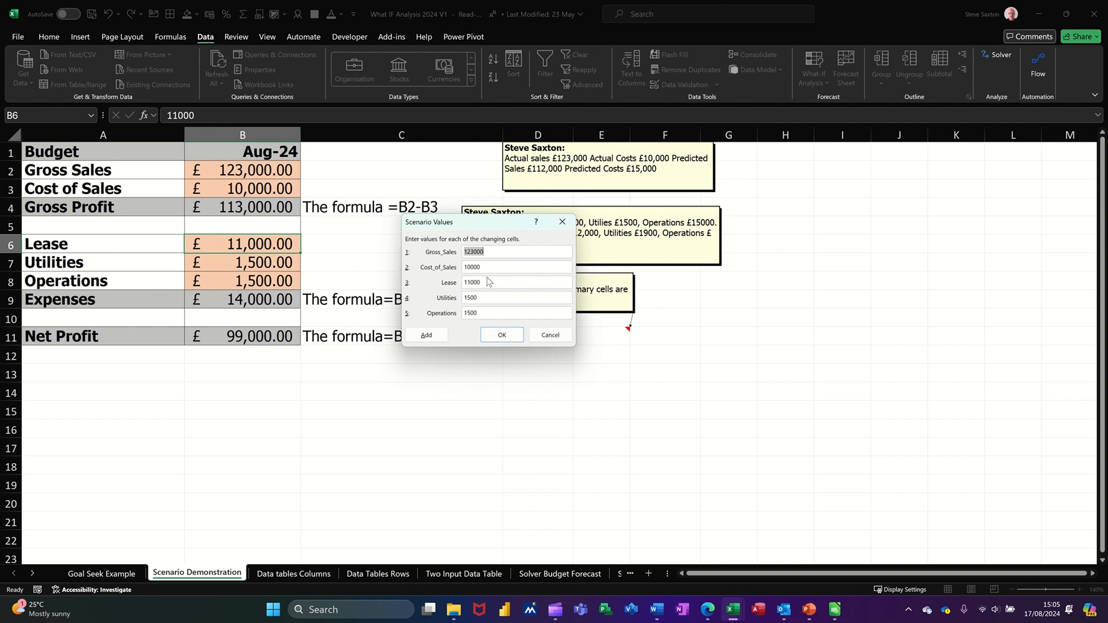
pyautogui.click(501, 334)
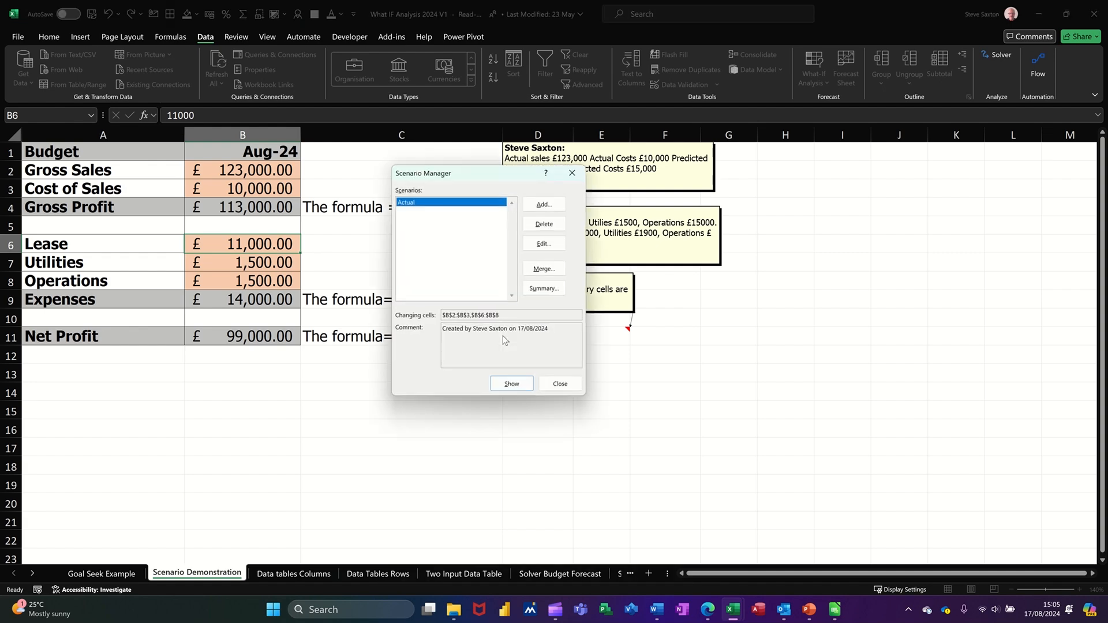
# Step: Add a second scenario named Predicted using the same changing cells
pyautogui.click(541, 207)
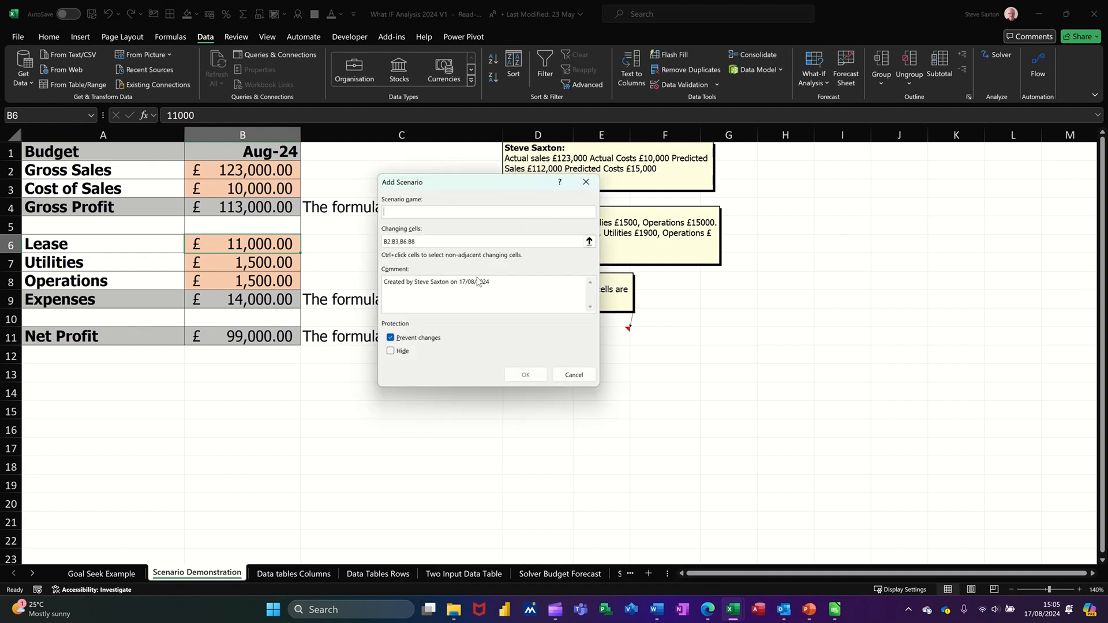
pyautogui.write('Predicted')
pyautogui.click(528, 376)
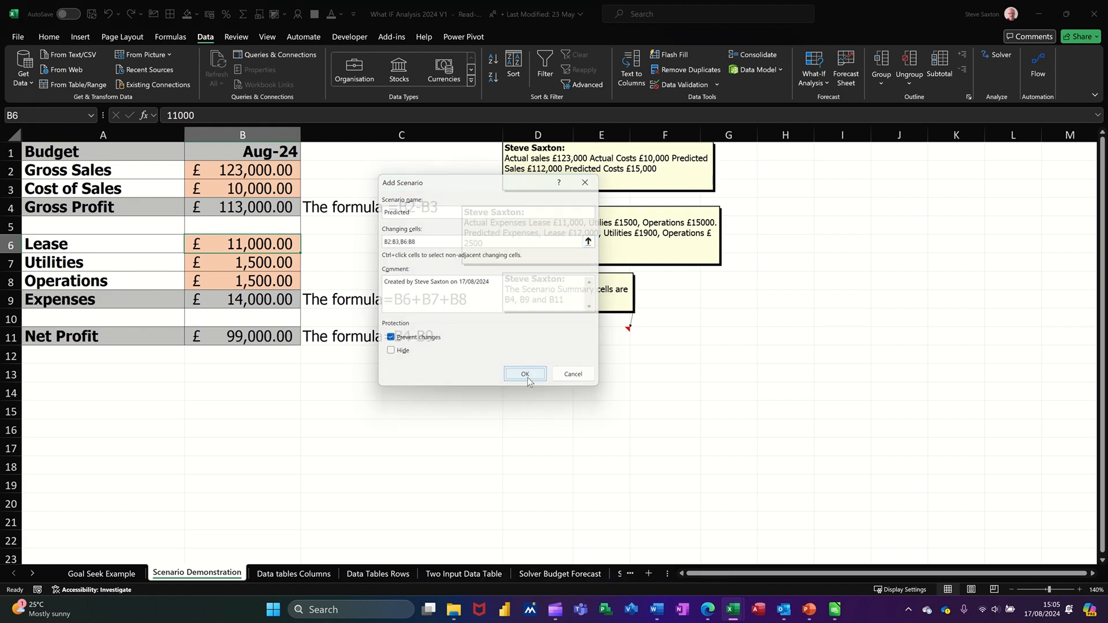
pyautogui.moveTo(493, 221); pyautogui.dragTo(617, 292)
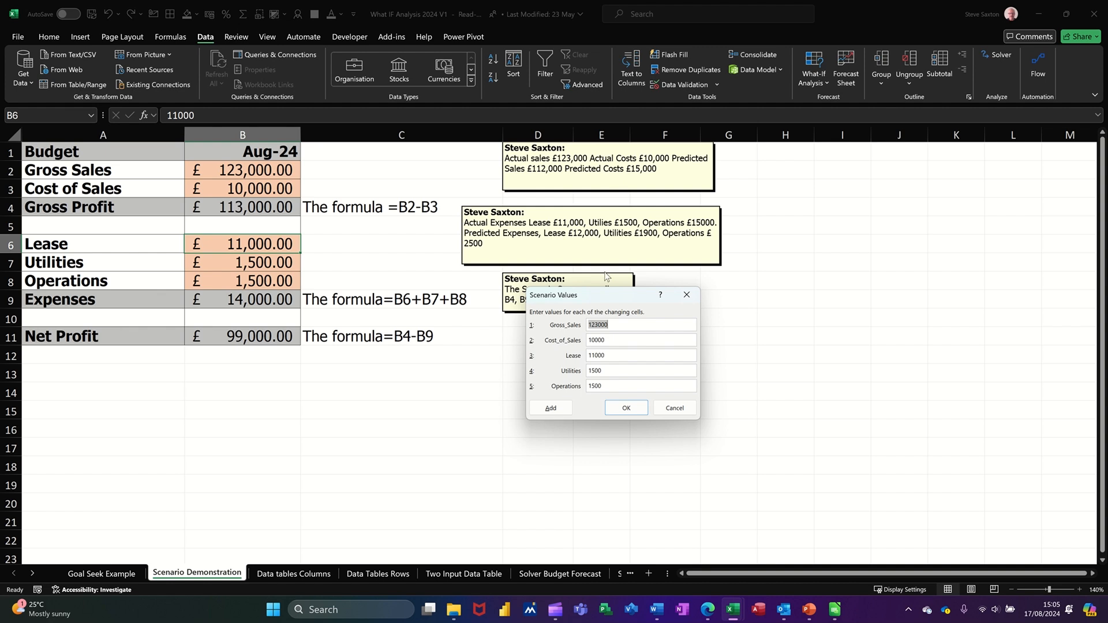
# Step: Enter Predicted values 112000, 15000, 12000, 1900 and 2500, and save the scenario
pyautogui.write('1')
pyautogui.moveTo(630, 339); pyautogui.dragTo(575, 344)
pyautogui.write('15000')
pyautogui.moveTo(625, 352); pyautogui.dragTo(552, 358)
pyautogui.write('1')
pyautogui.press('Tab')
pyautogui.write('1900')
pyautogui.press('Tab')
pyautogui.write('2500')
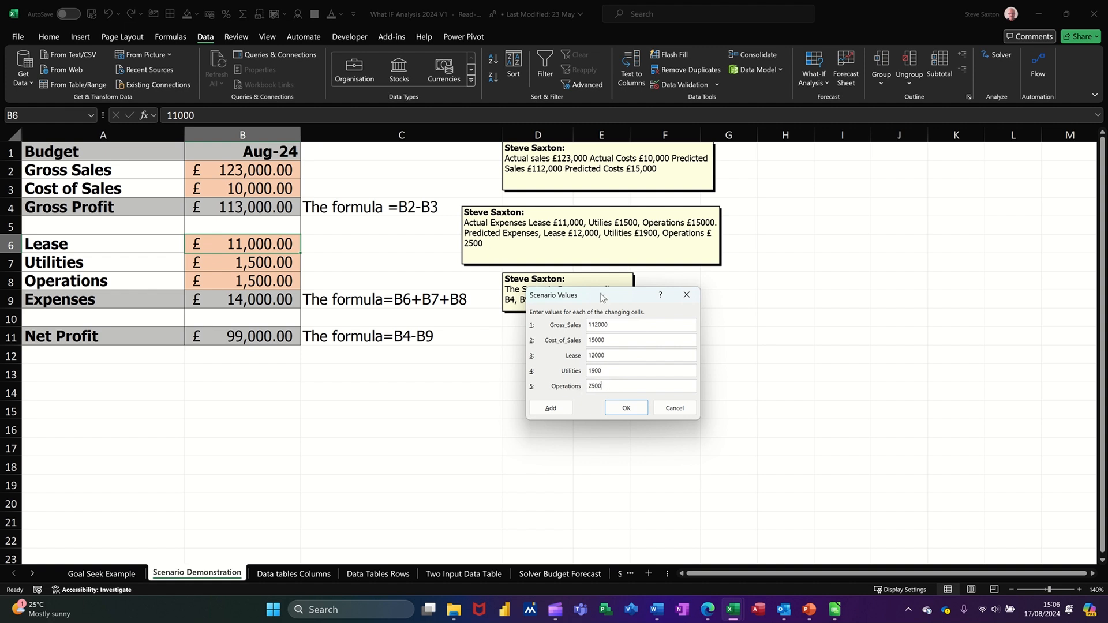
pyautogui.click(625, 408)
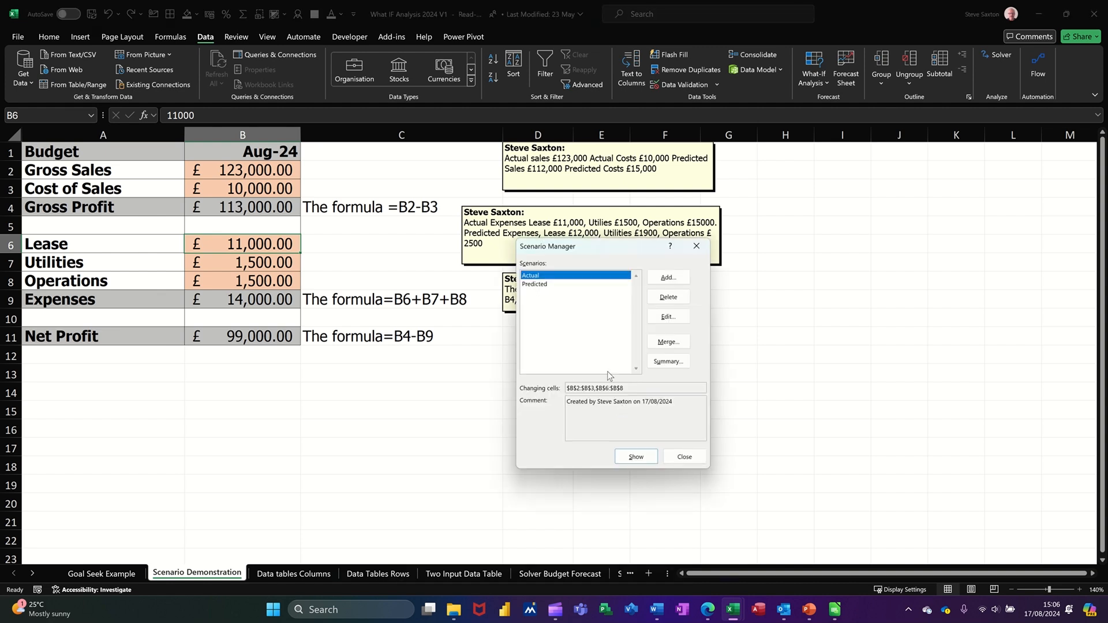
# Step: Show the Predicted scenario, then restore Actual, and start a summary for result cell B11
pyautogui.moveTo(579, 247); pyautogui.dragTo(462, 174)
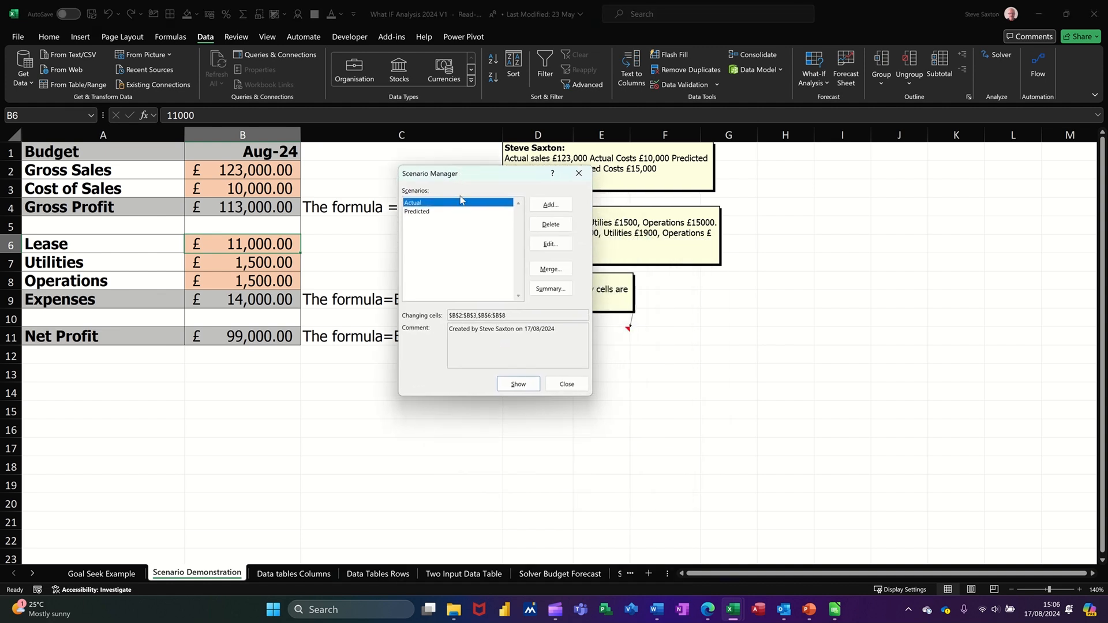
pyautogui.click(428, 212)
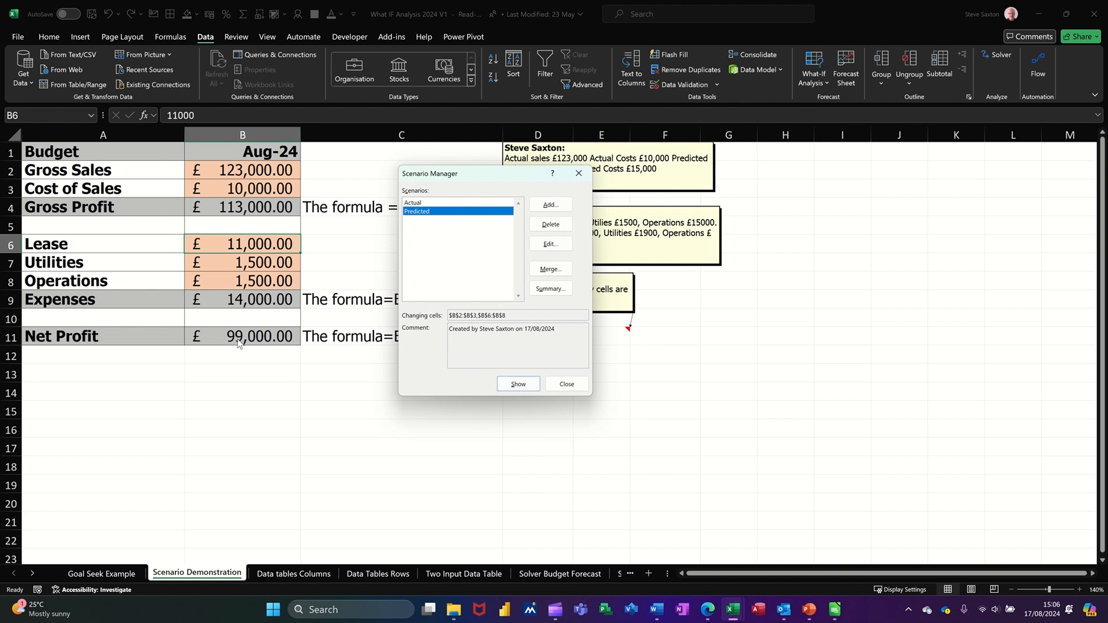
pyautogui.click(514, 384)
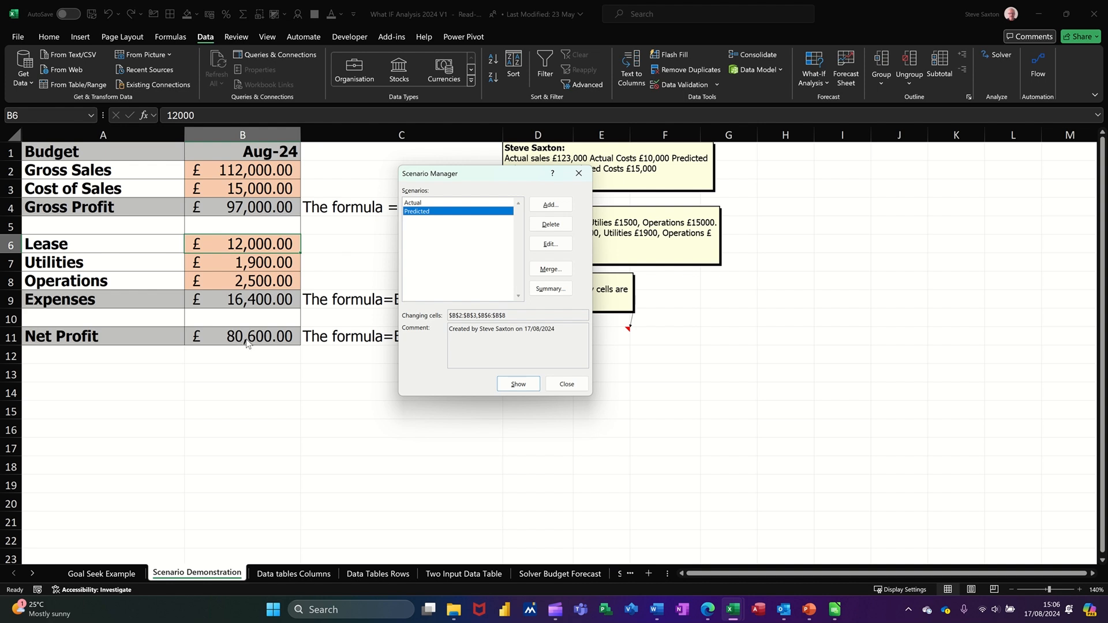
pyautogui.click(420, 204)
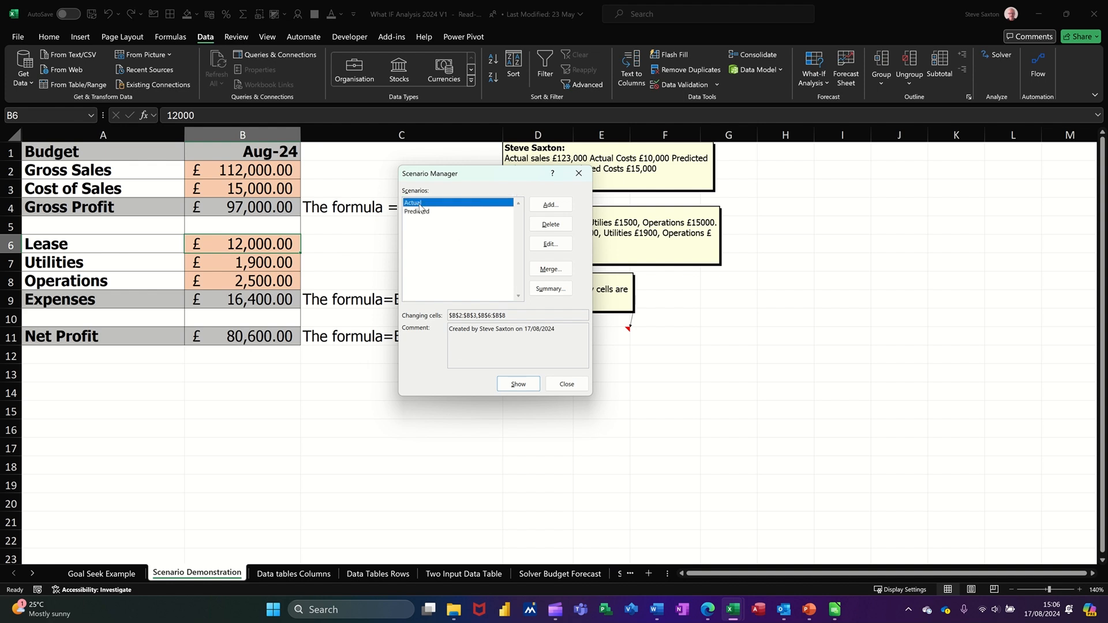
pyautogui.click(517, 384)
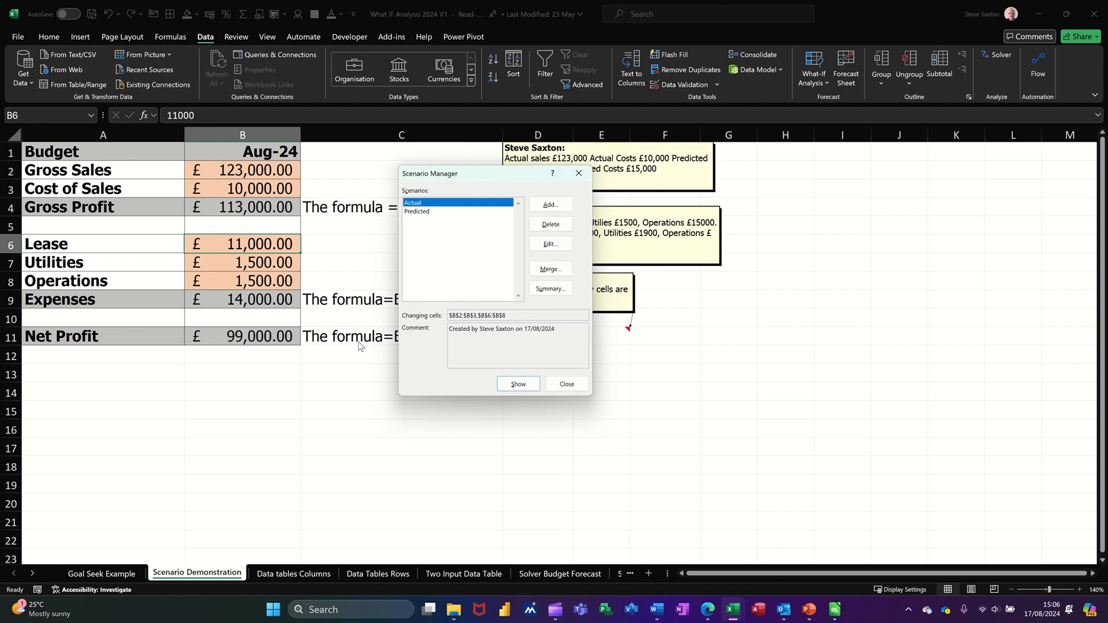
pyautogui.click(546, 289)
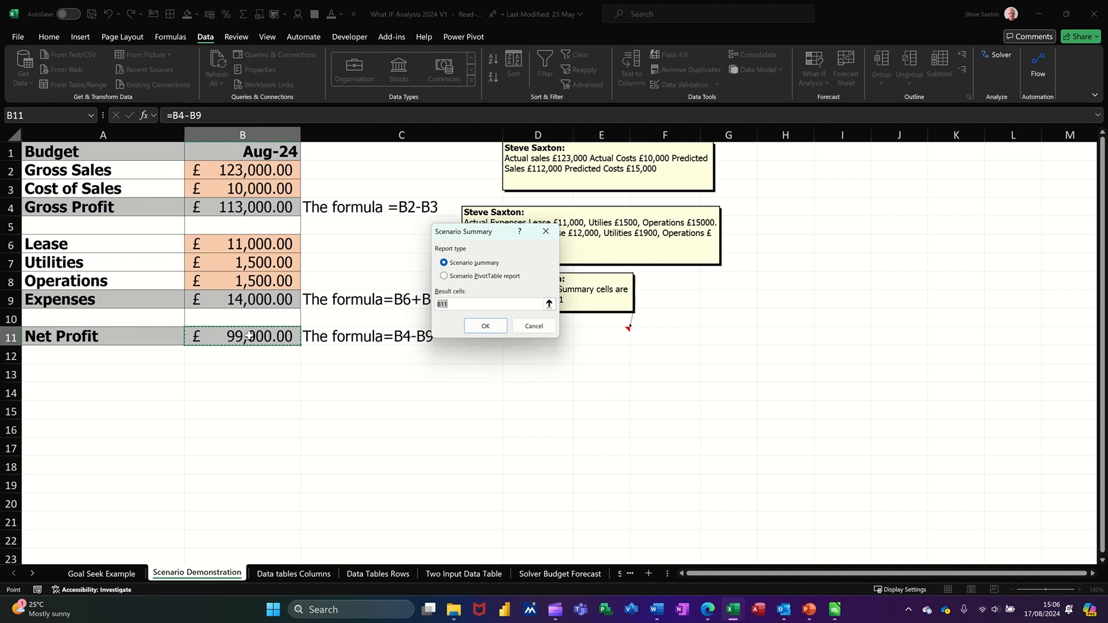
# Step: Generate the Scenario Summary report for Net Profit with Actual and Predicted columns
pyautogui.click(483, 327)
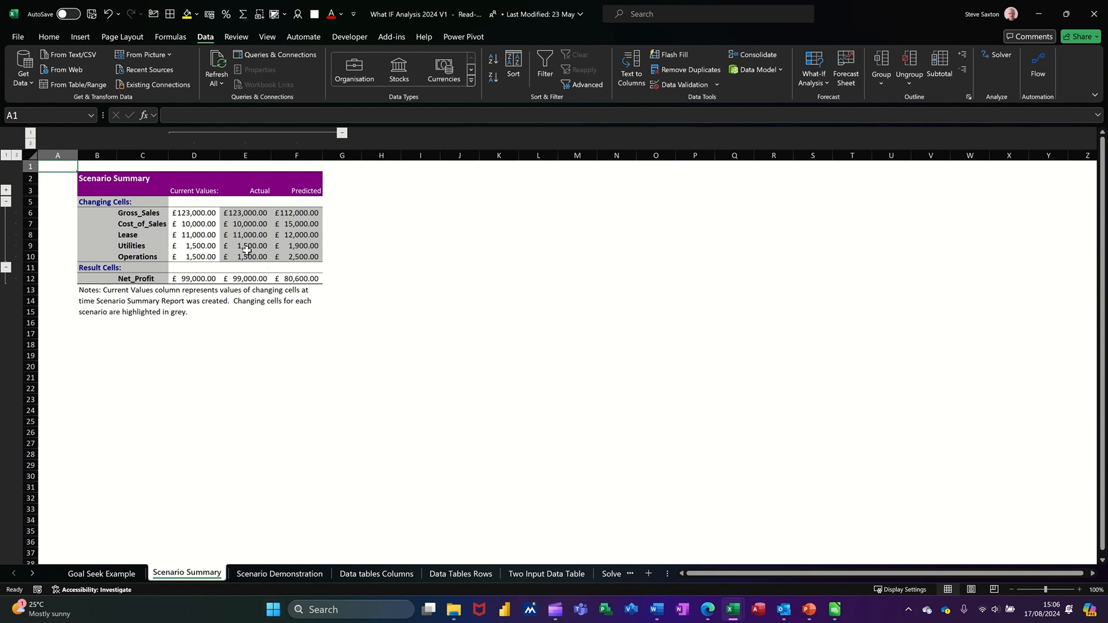
pyautogui.click(262, 190)
pyautogui.click(316, 186)
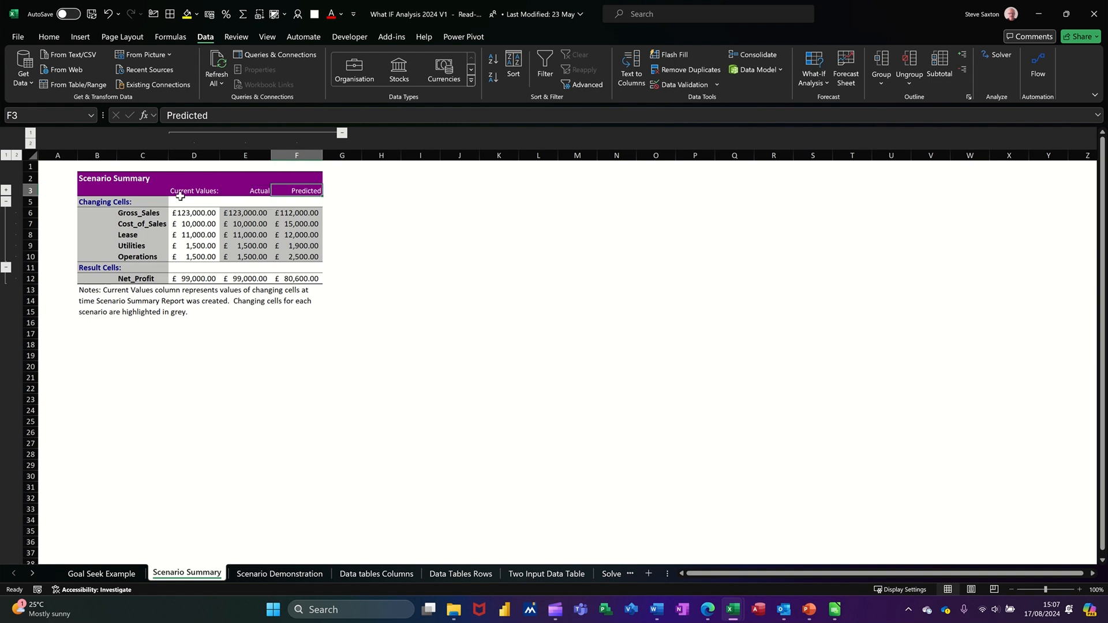
# Step: Delete the Current Values column D and collapse the Net_Profit result row
pyautogui.click(193, 155)
pyautogui.rightClick(194, 156)
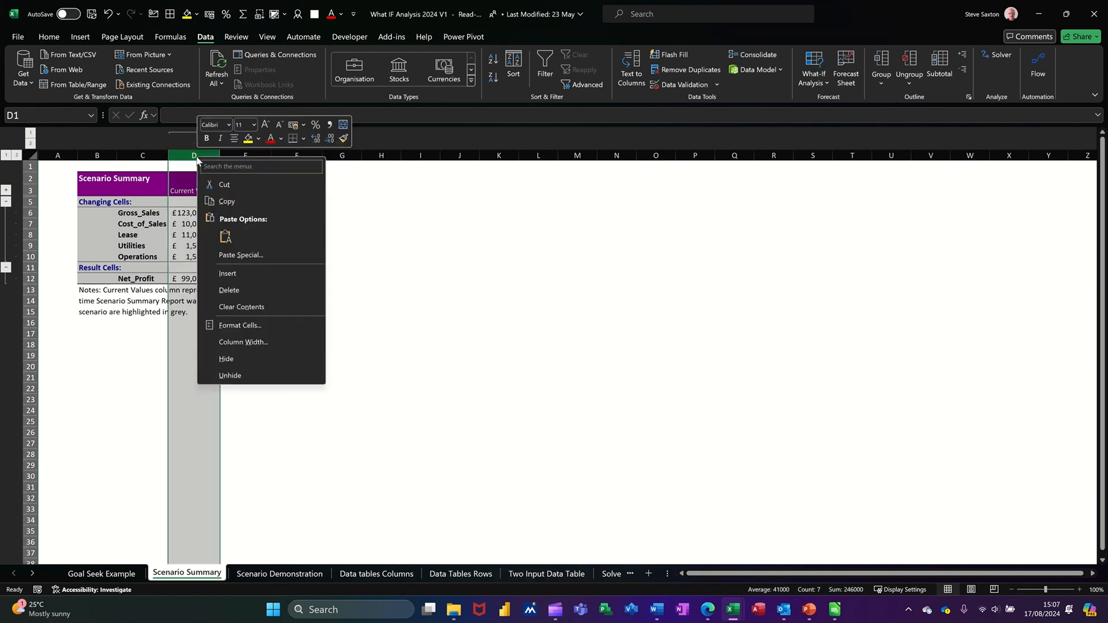
pyautogui.click(228, 290)
pyautogui.click(179, 231)
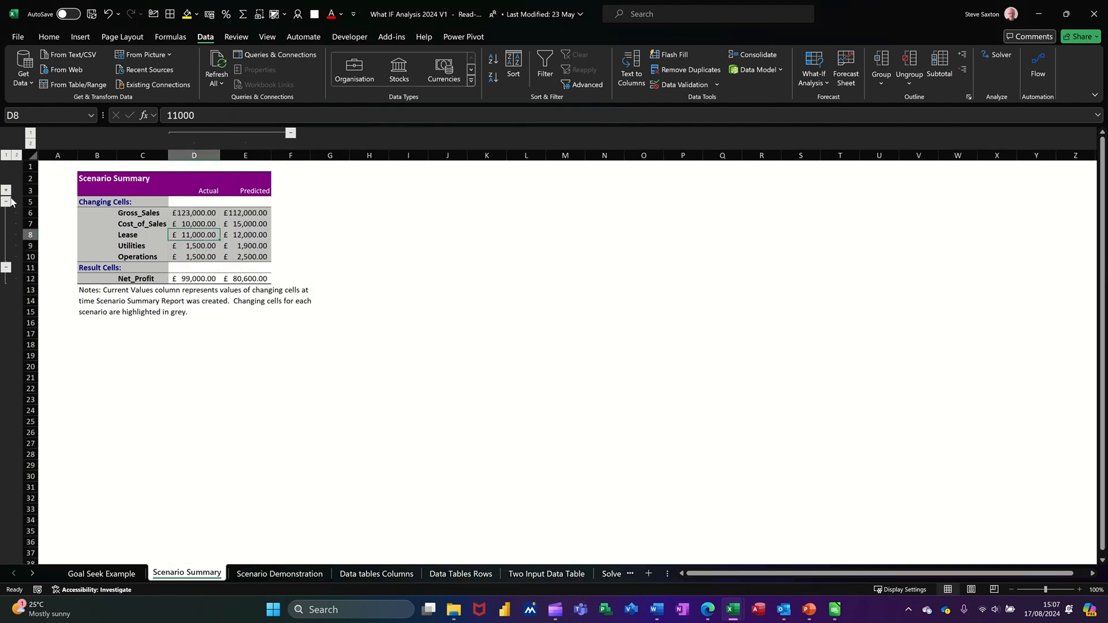
pyautogui.click(7, 267)
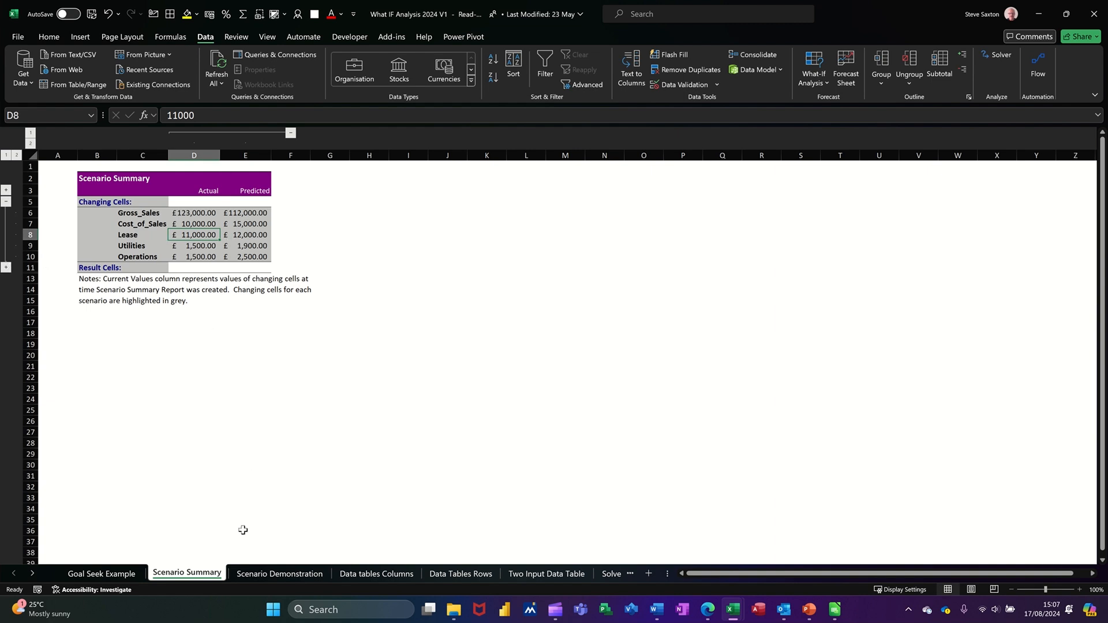
pyautogui.click(381, 574)
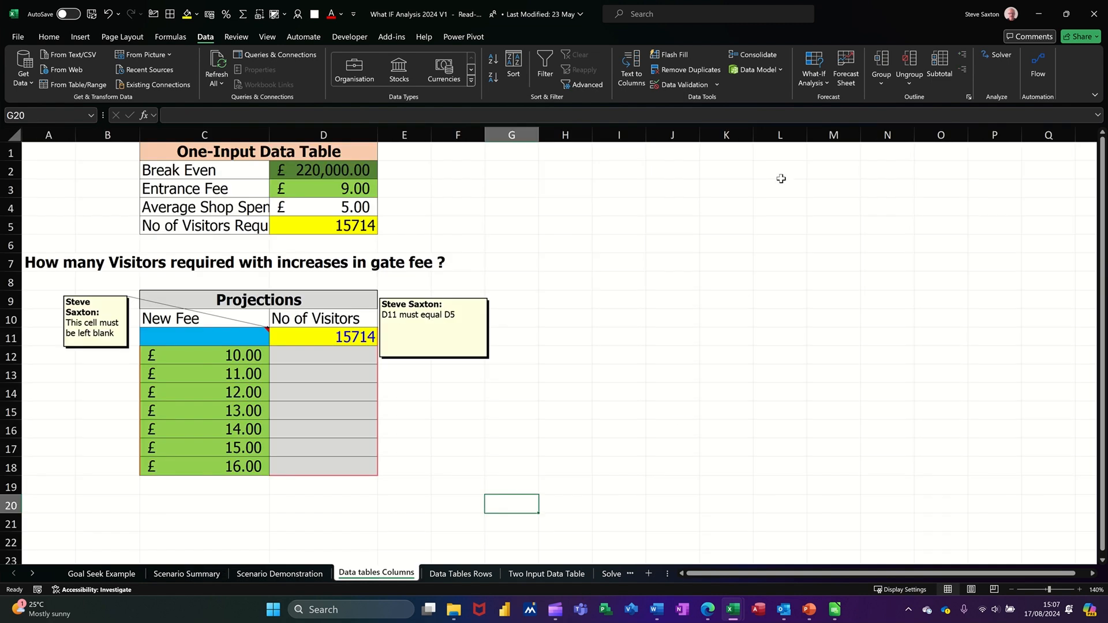
# Step: Review the Break Even figure in D2 and the visitors formula in D5
pyautogui.click(813, 85)
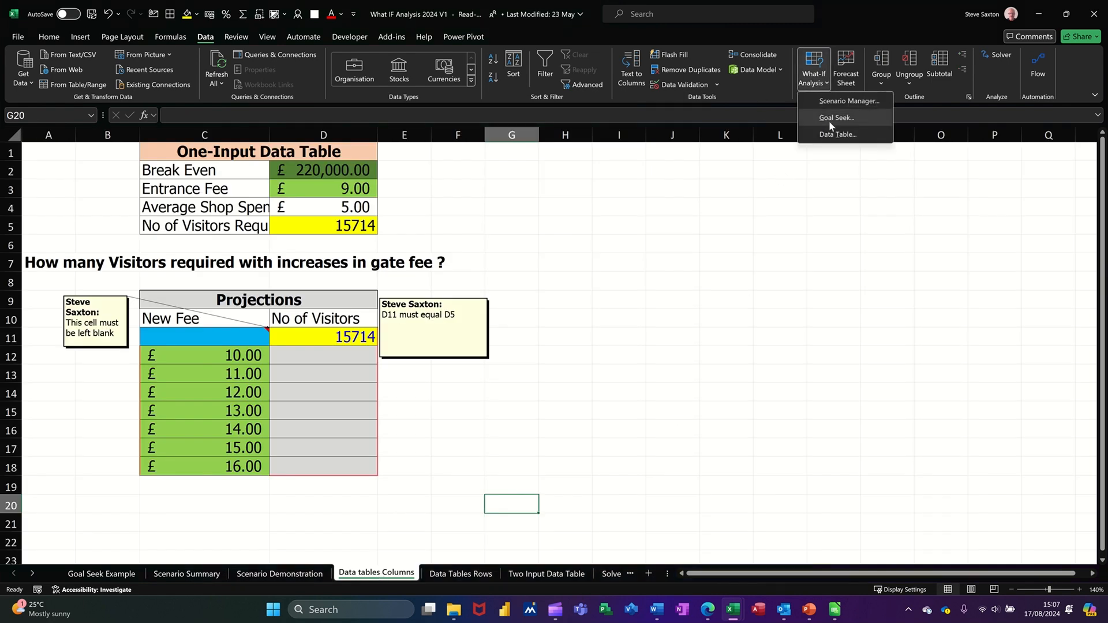
pyautogui.click(328, 428)
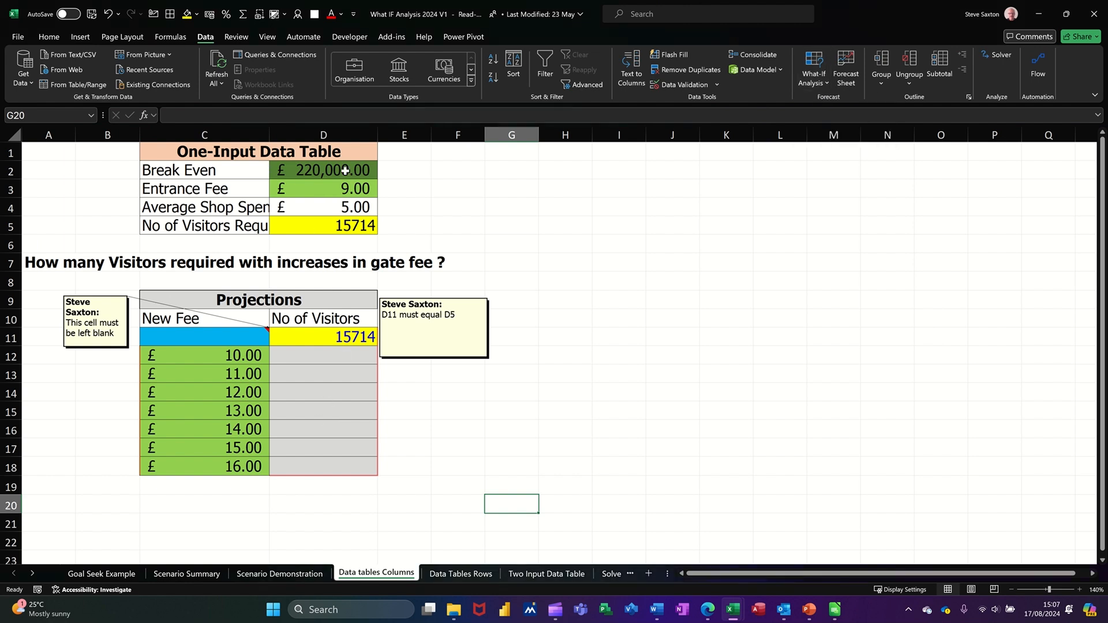
pyautogui.click(325, 174)
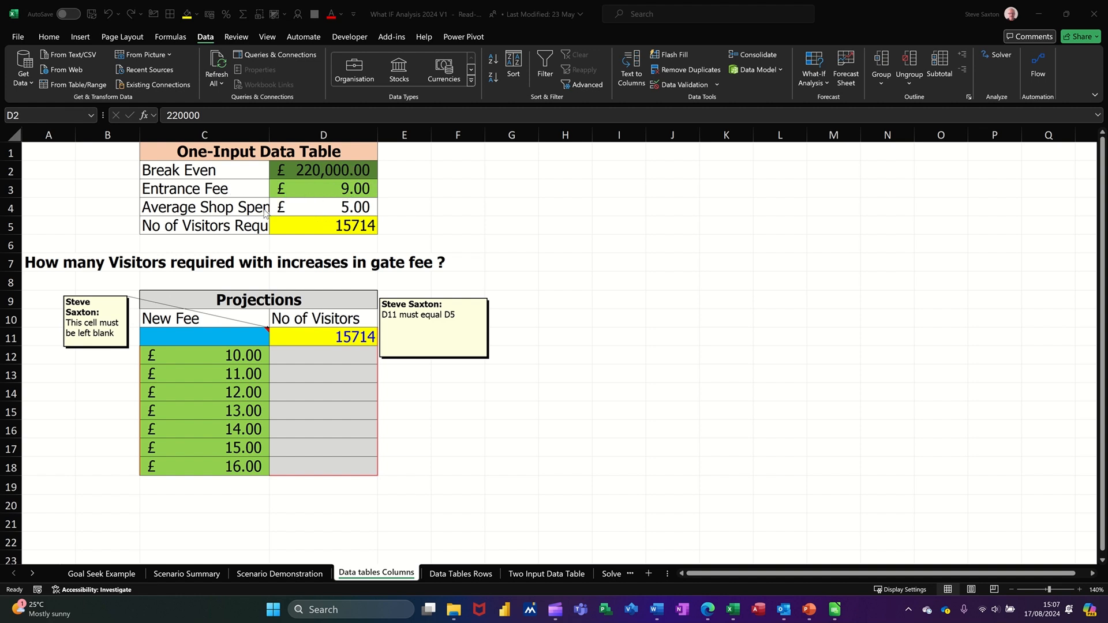
pyautogui.click(318, 229)
pyautogui.click(326, 228)
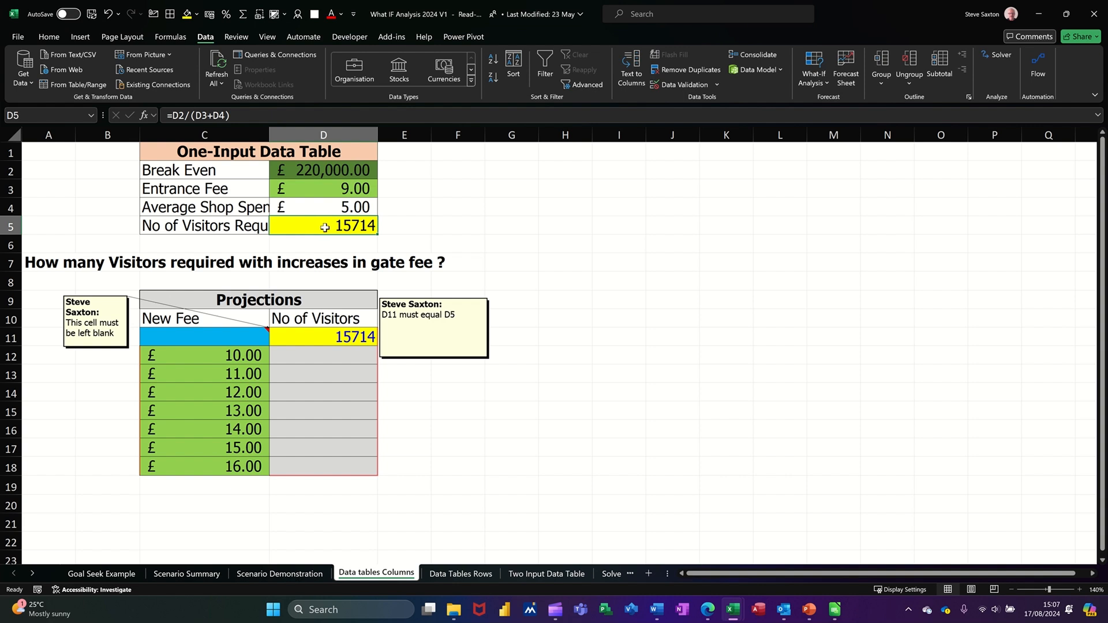
# Step: Confirm D11 links to D5, then select C11:D18 covering the £10.00–£16.00 fees
pyautogui.click(211, 356)
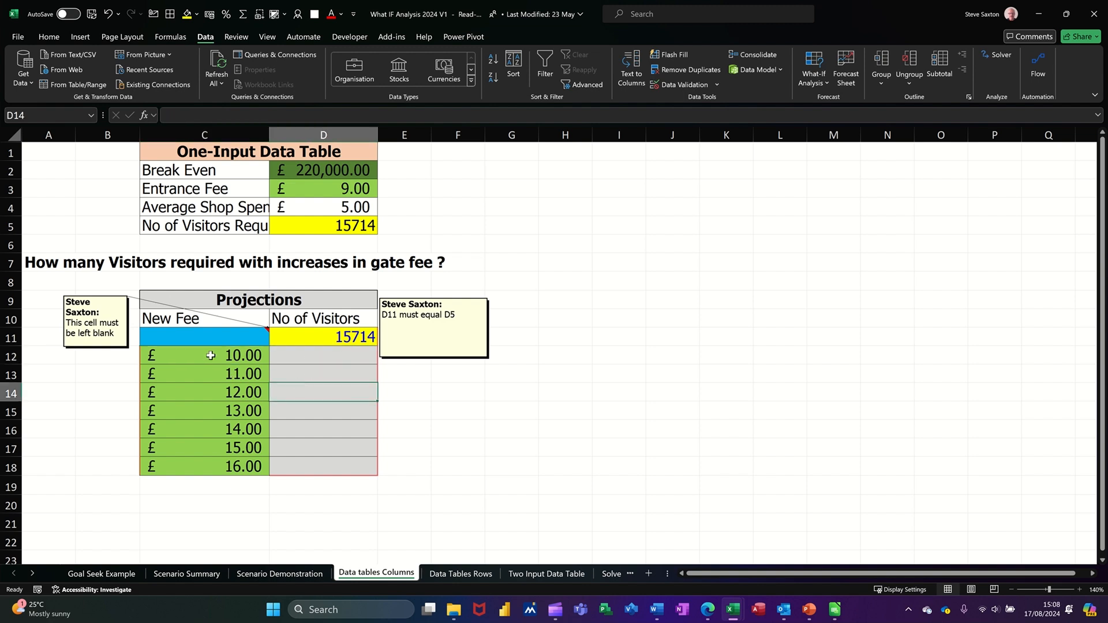
pyautogui.moveTo(210, 353); pyautogui.dragTo(209, 466)
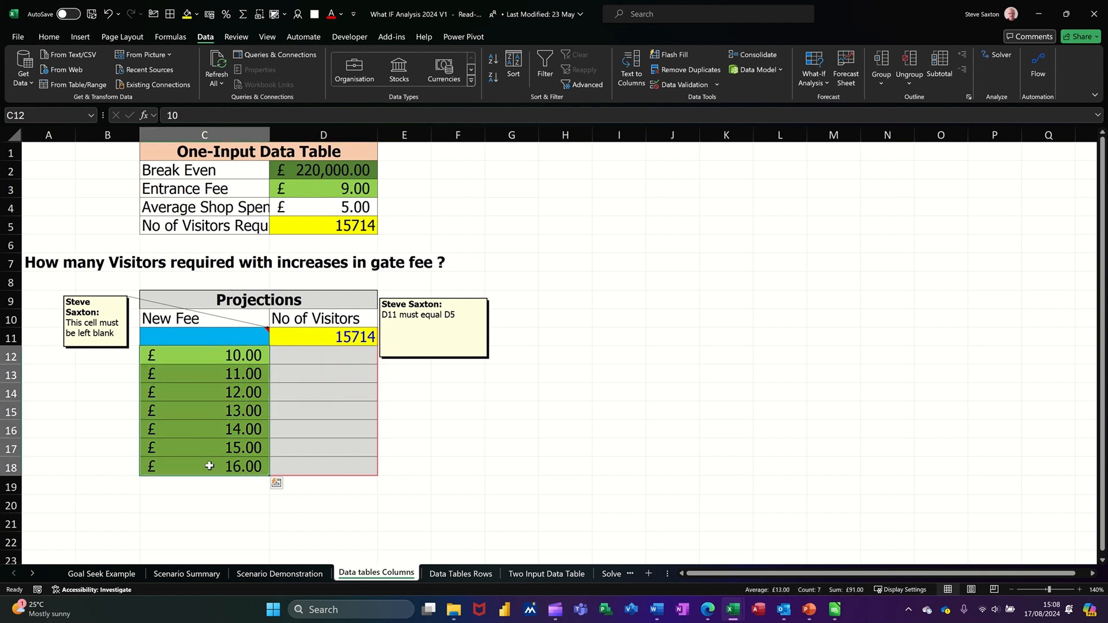
pyautogui.click(309, 358)
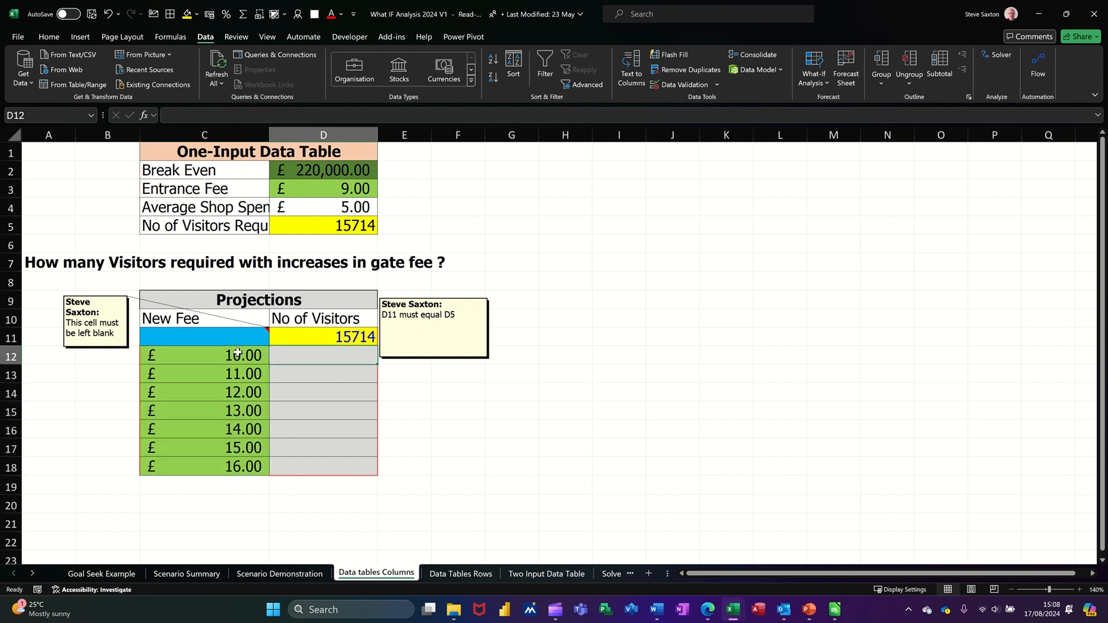
pyautogui.click(195, 335)
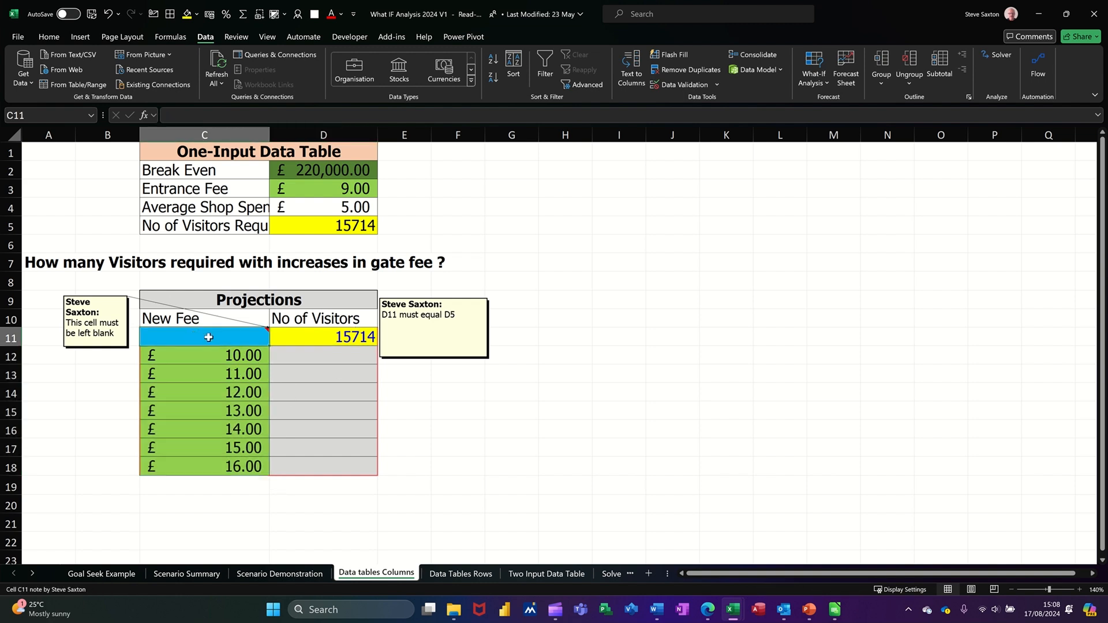
pyautogui.click(320, 338)
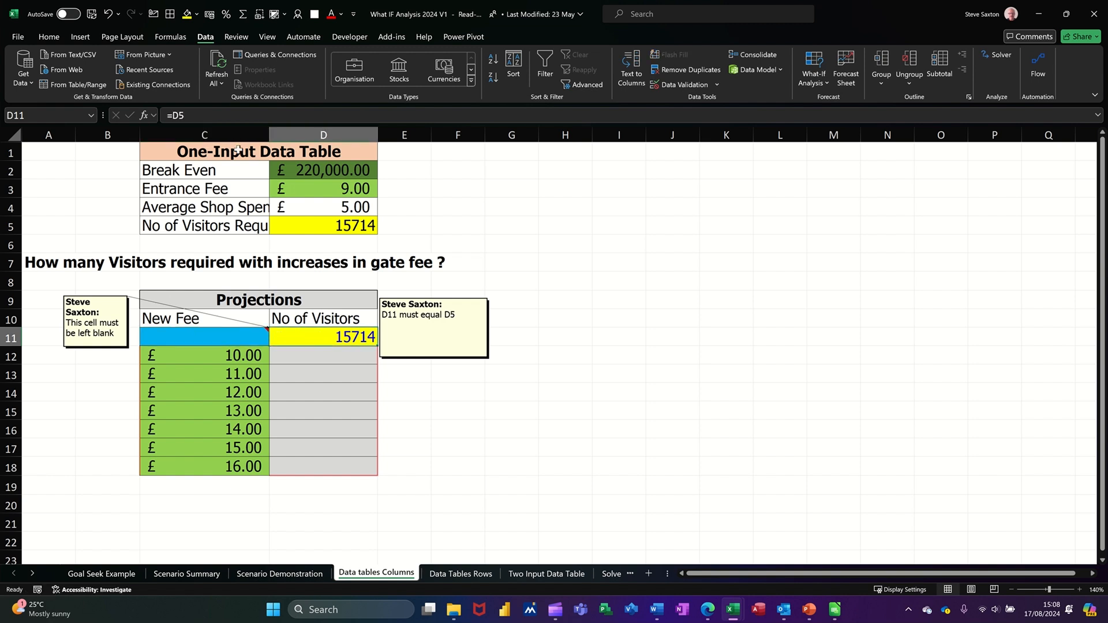
pyautogui.click(328, 232)
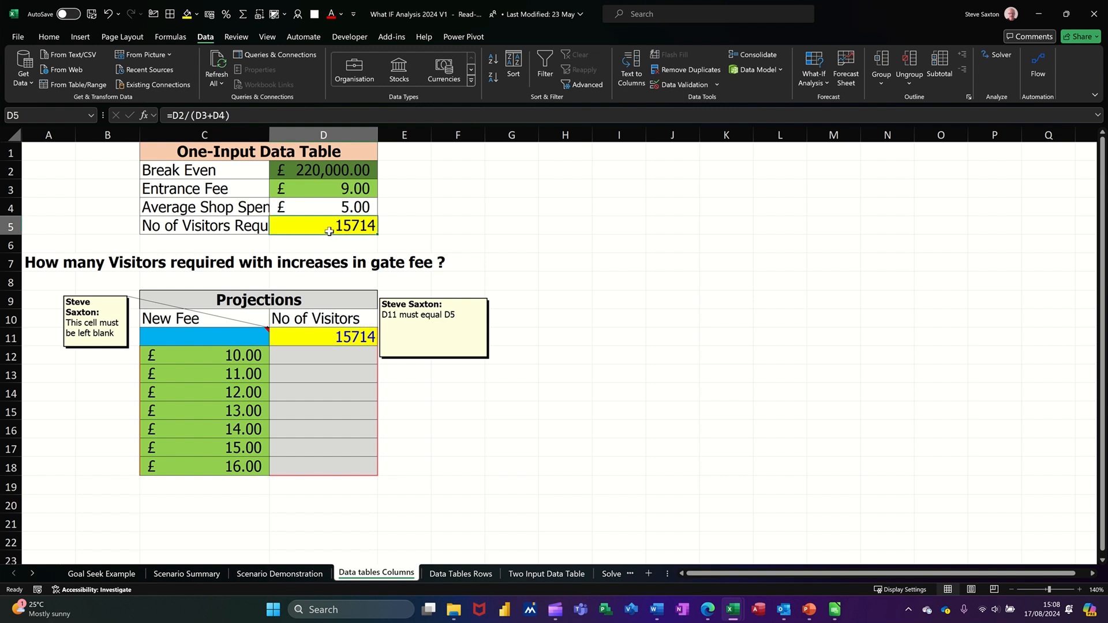
pyautogui.click(322, 341)
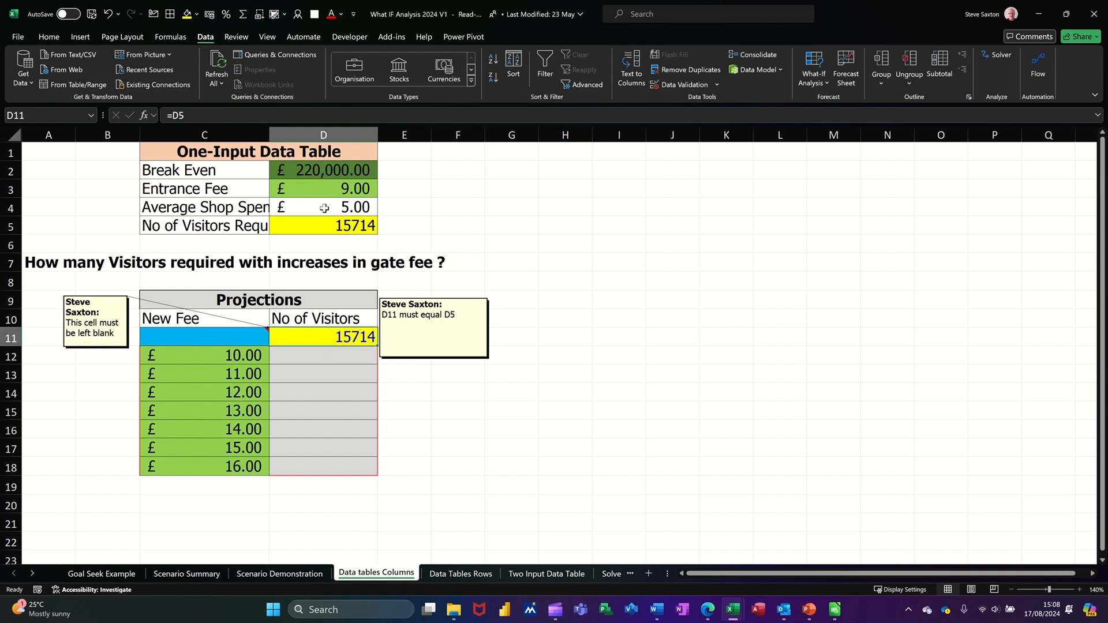
pyautogui.moveTo(206, 337); pyautogui.dragTo(326, 462)
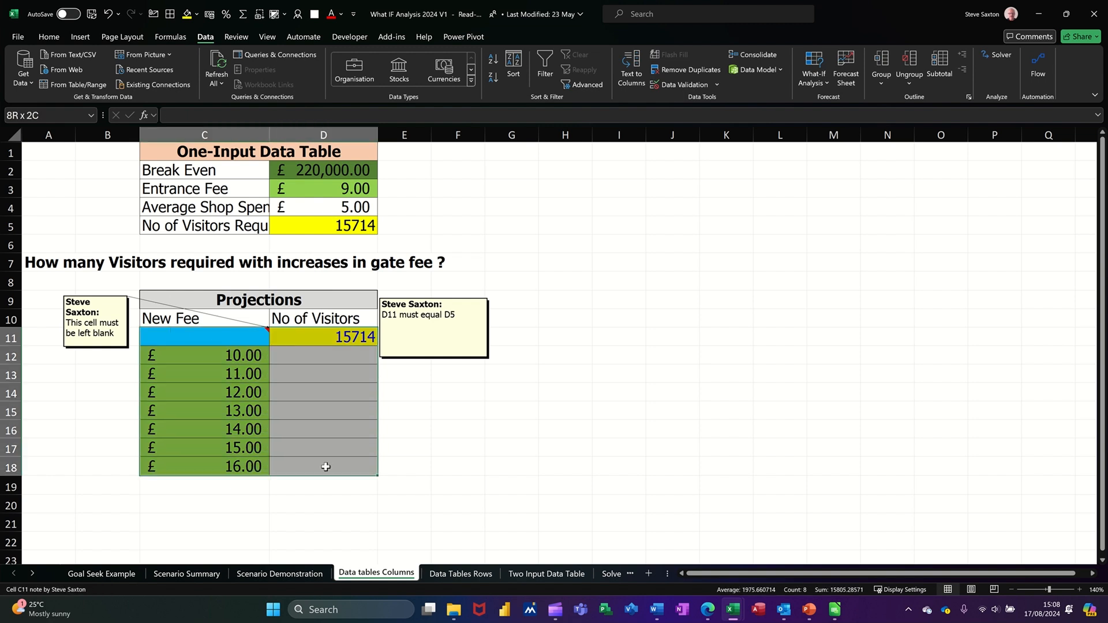
# Step: Build a one-input data table in D12:D18 with Entrance Fee D3 as the column input
pyautogui.click(816, 86)
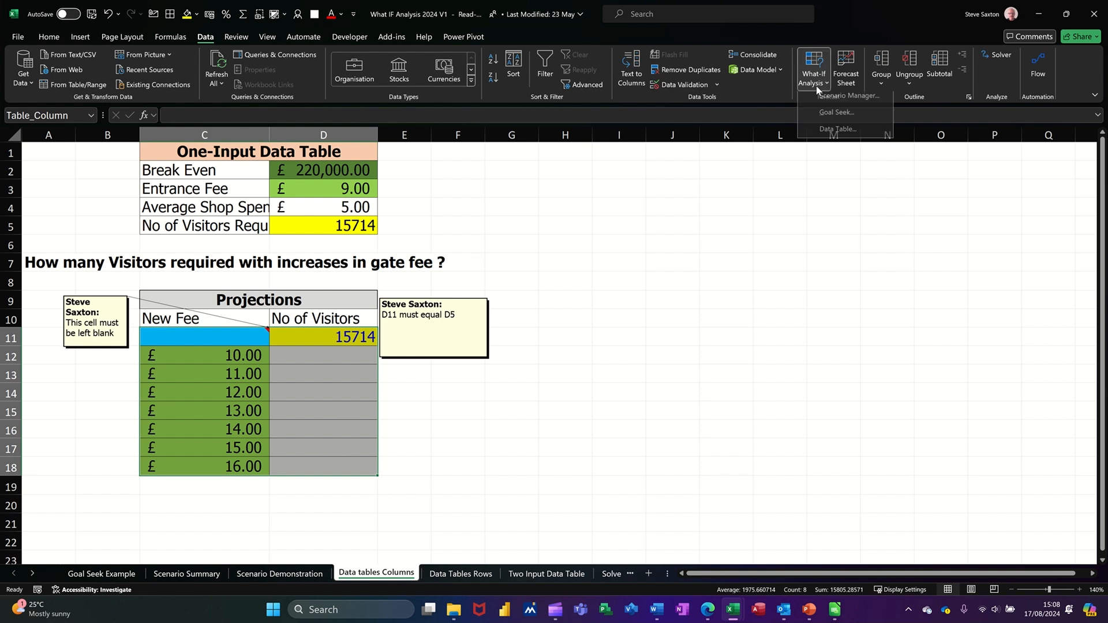
pyautogui.click(838, 135)
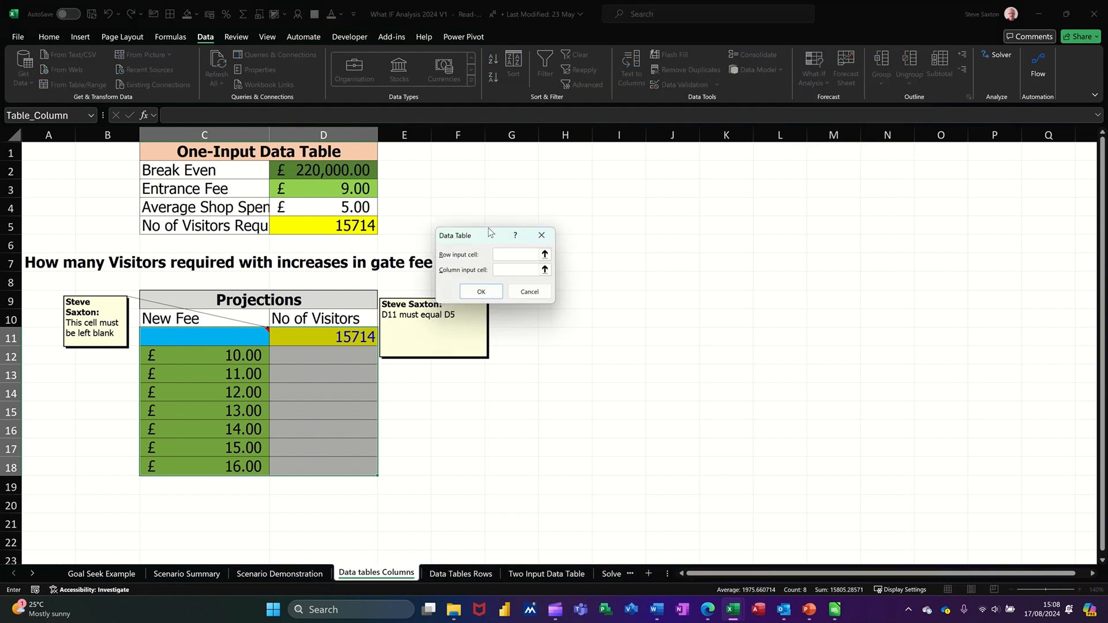
pyautogui.moveTo(490, 232); pyautogui.dragTo(472, 165)
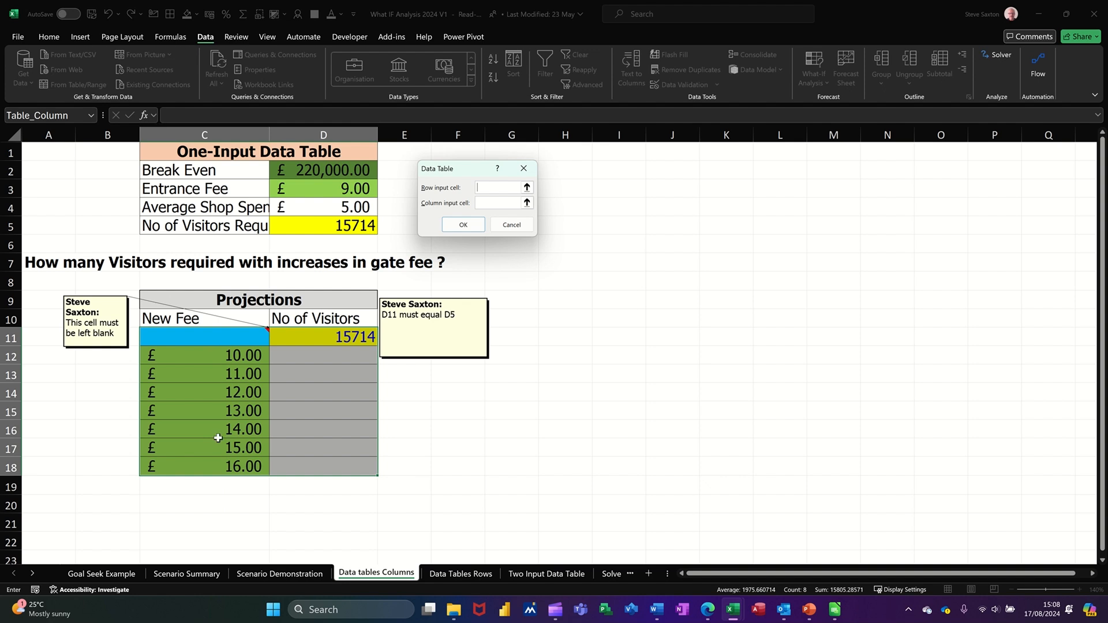
pyautogui.click(495, 204)
pyautogui.click(321, 190)
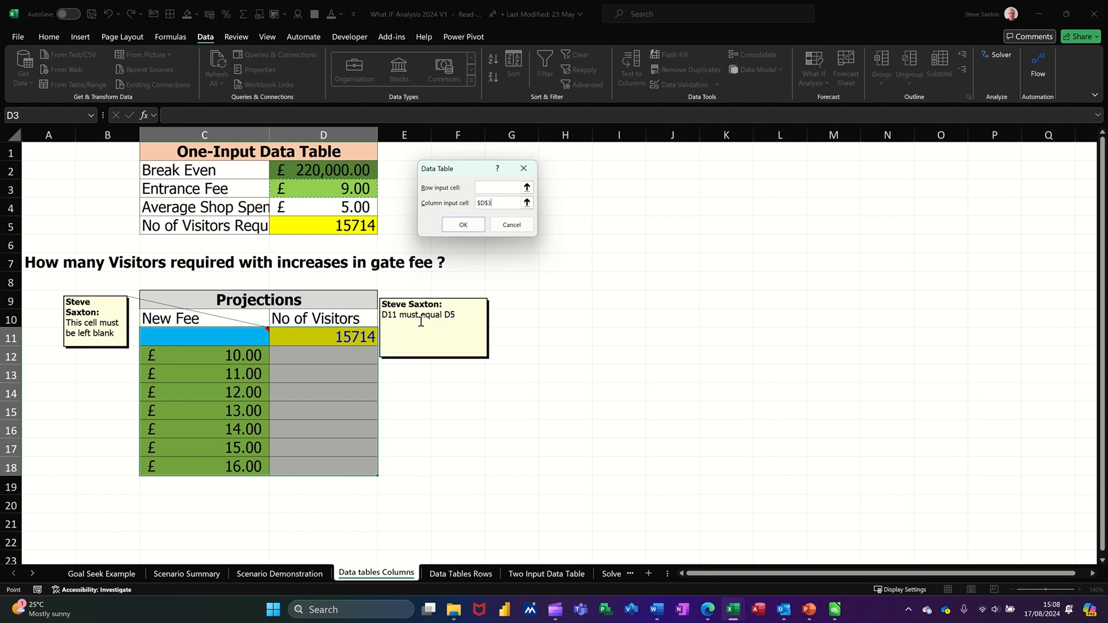
pyautogui.click(463, 225)
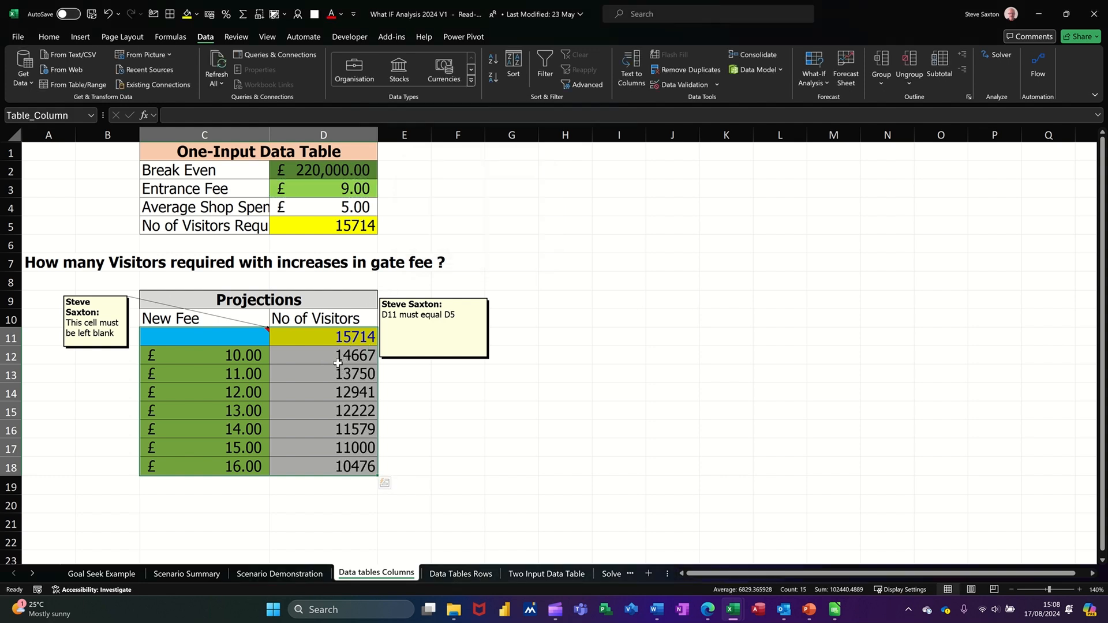
pyautogui.click(239, 358)
# Step: Change C12 to £20.00 and confirm D12's TABLE result updates to 8800 visitors
pyautogui.write('20')
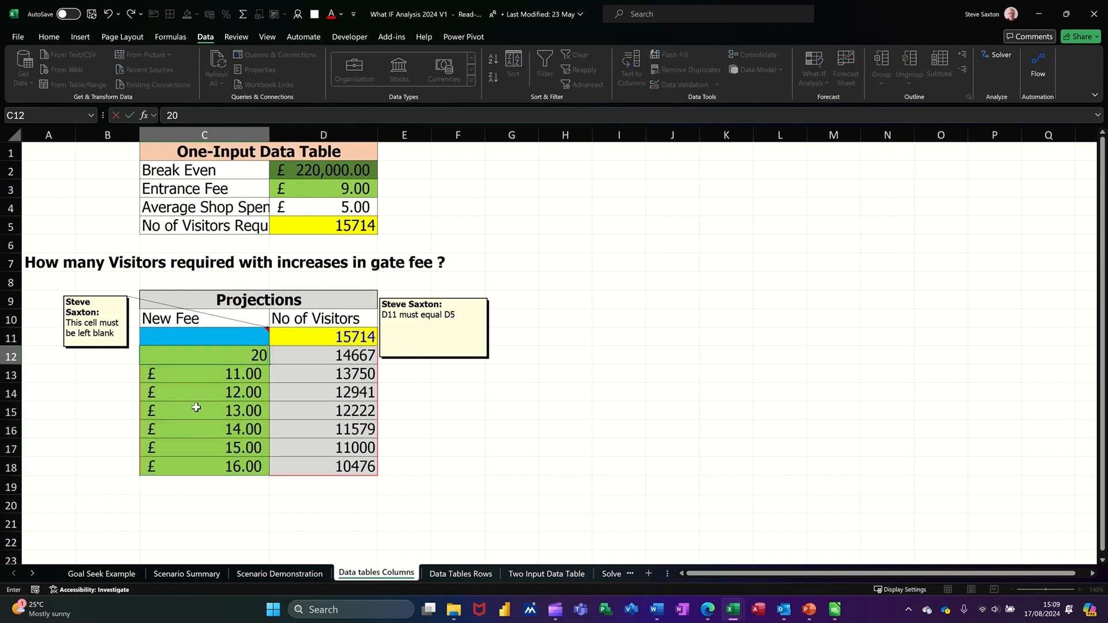
pyautogui.press('Return')
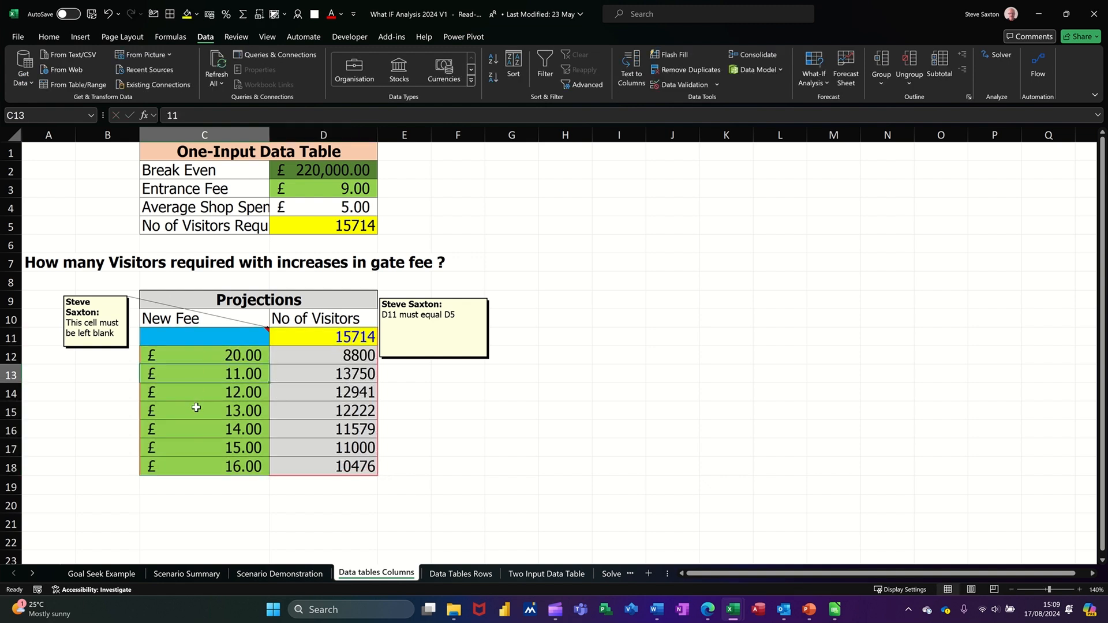
pyautogui.click(227, 359)
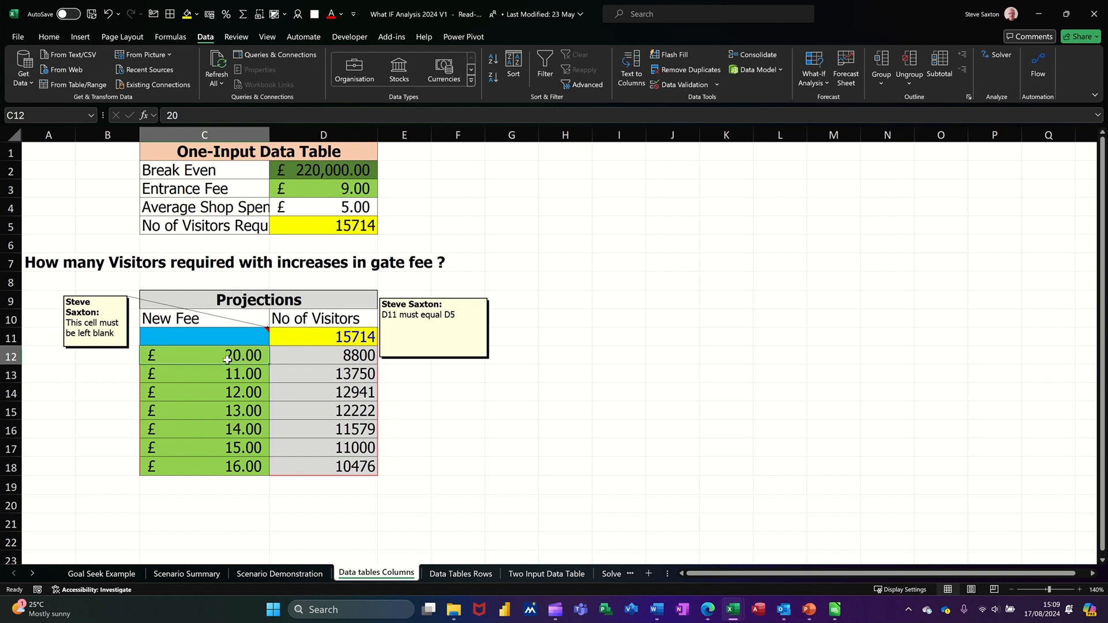
pyautogui.click(313, 353)
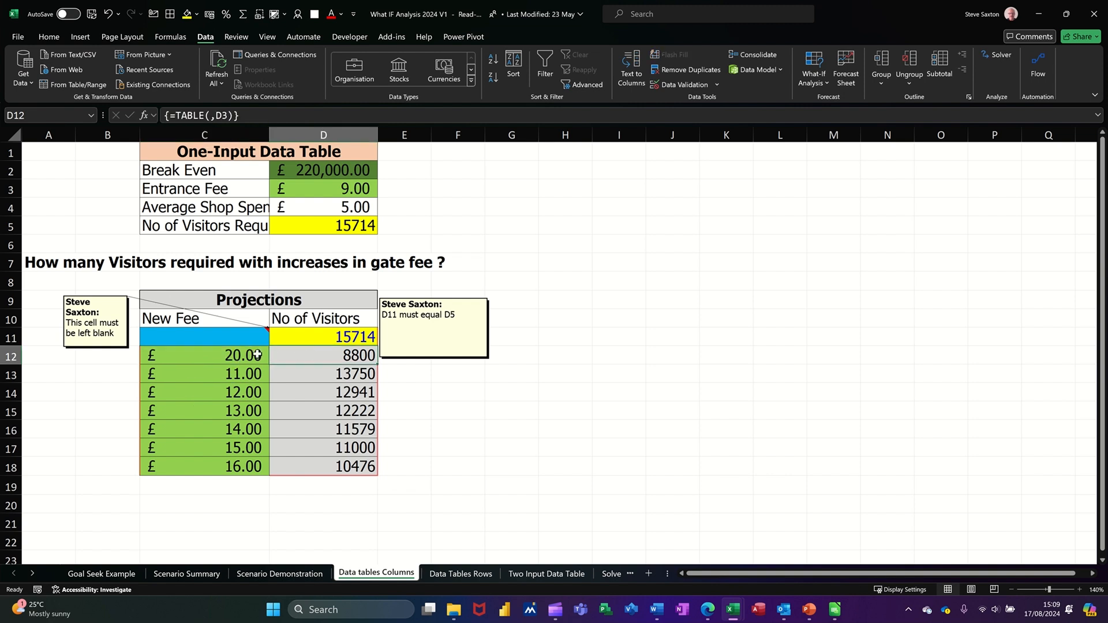
pyautogui.click(239, 359)
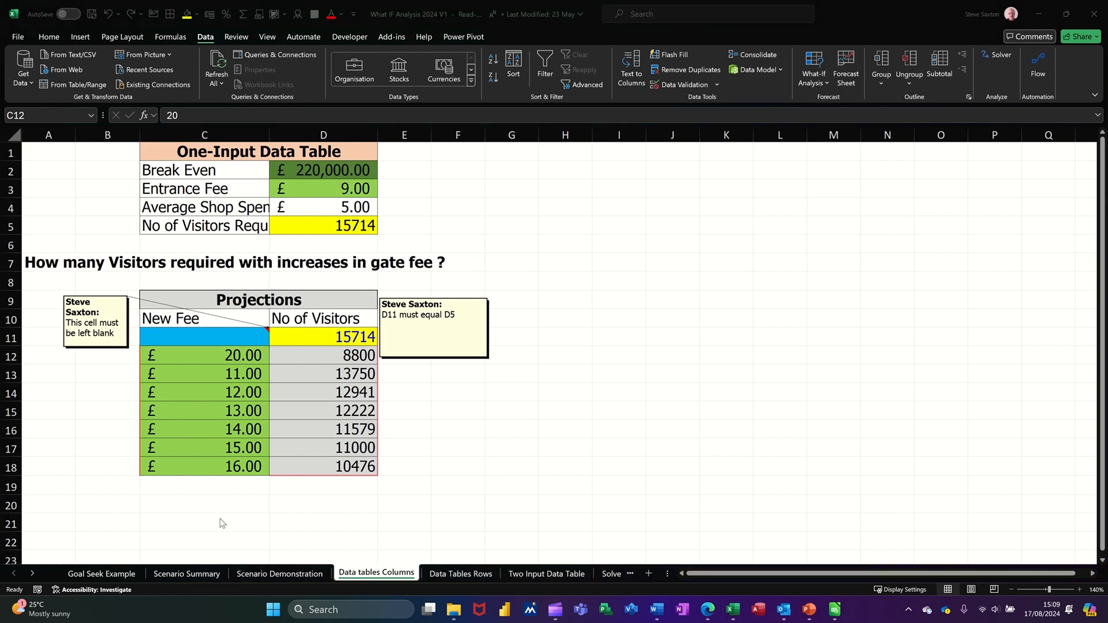
pyautogui.click(439, 575)
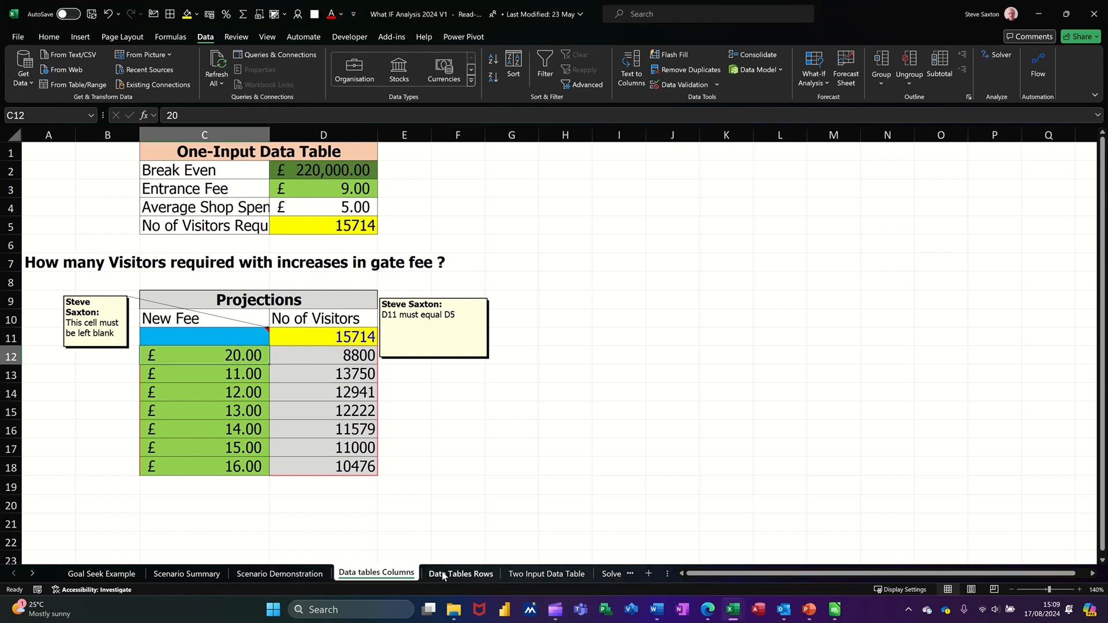
# Step: On Data Tables Rows, check the B6 and D5 formulas and select the projection table D4:K5
pyautogui.click(444, 575)
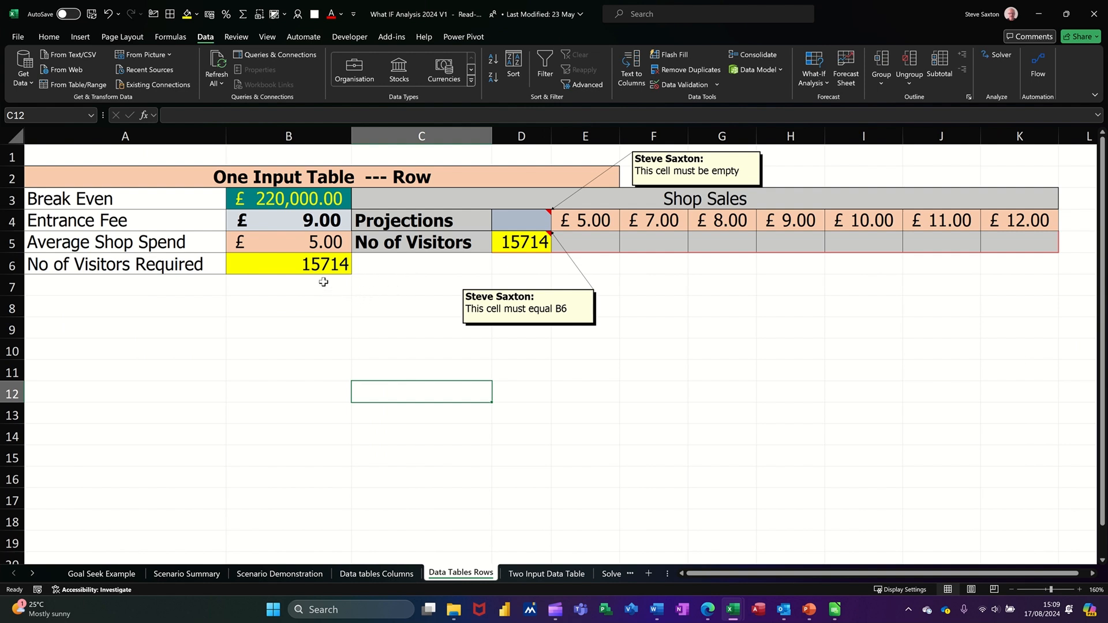
pyautogui.moveTo(523, 222); pyautogui.dragTo(1042, 239)
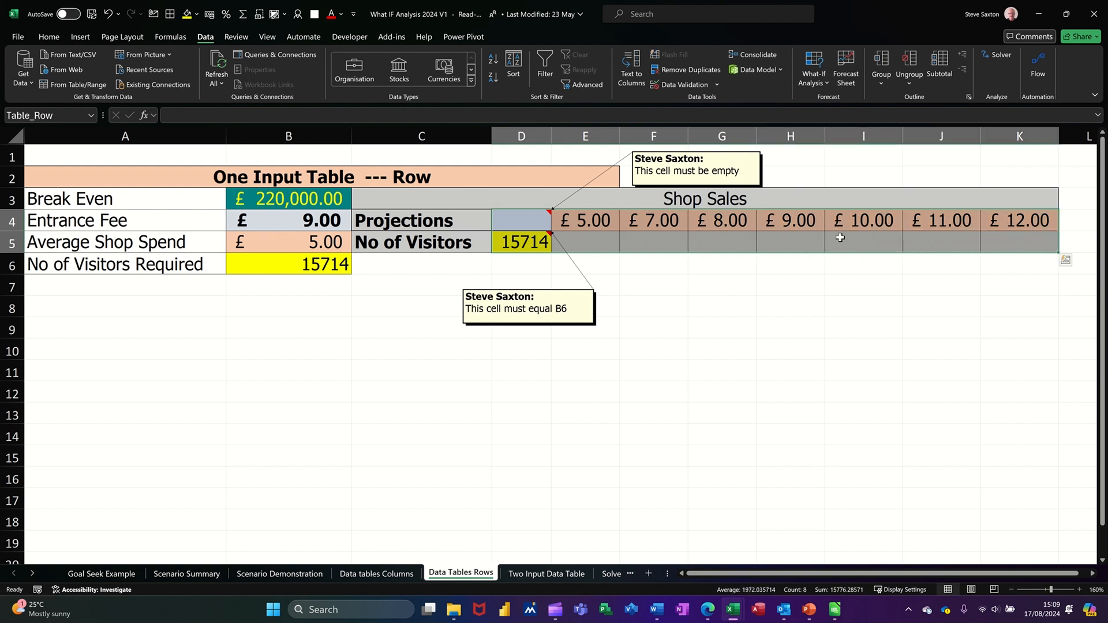
pyautogui.click(521, 242)
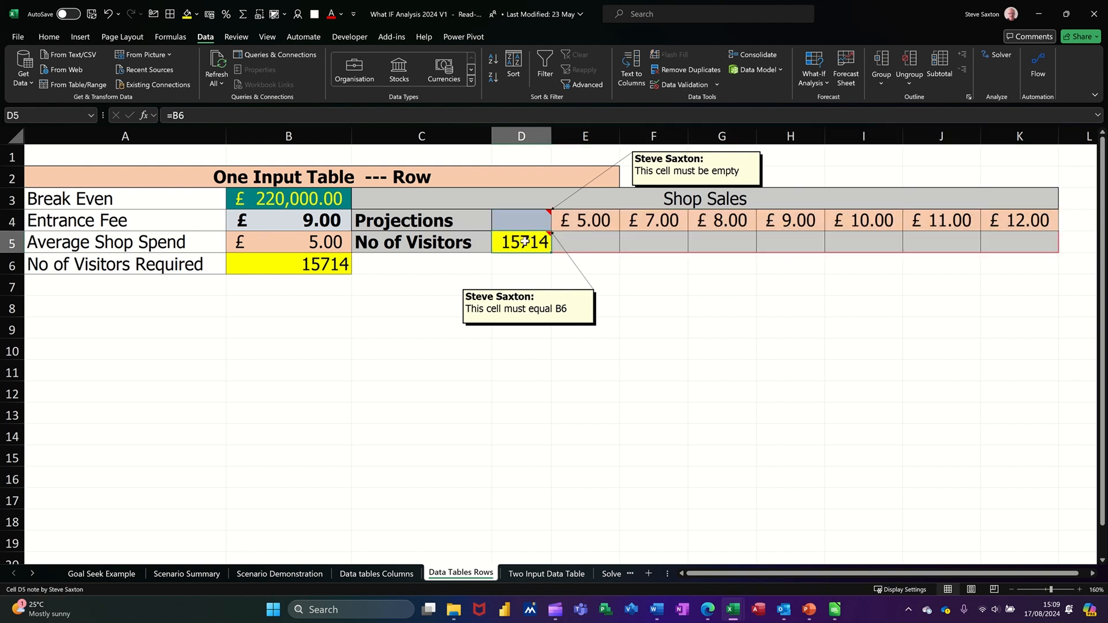
pyautogui.click(302, 266)
pyautogui.click(528, 245)
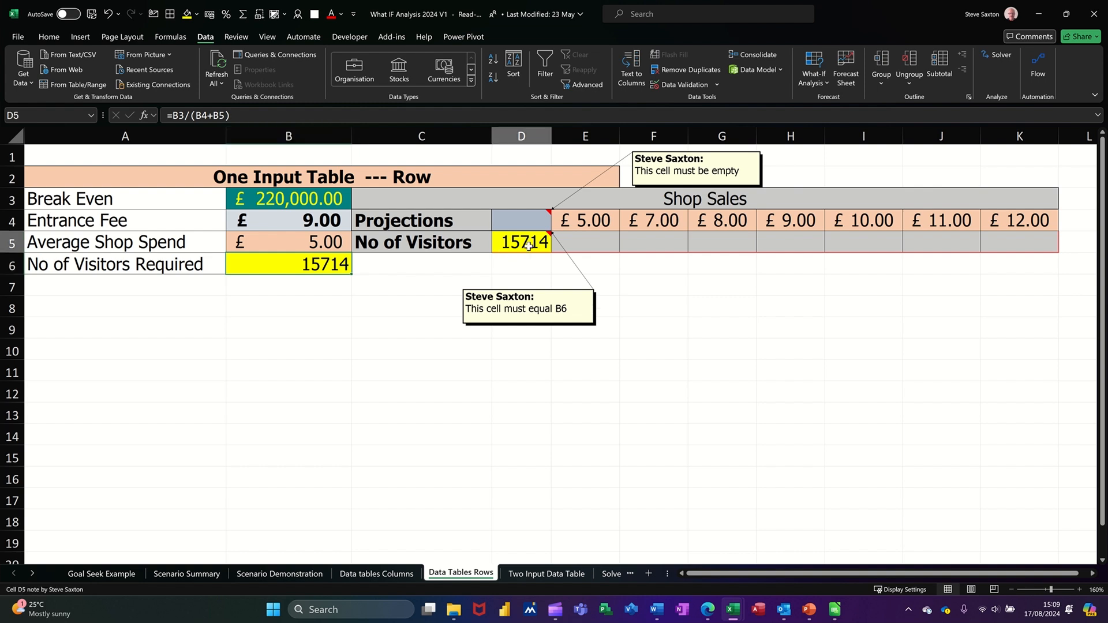
pyautogui.moveTo(519, 223); pyautogui.dragTo(993, 242)
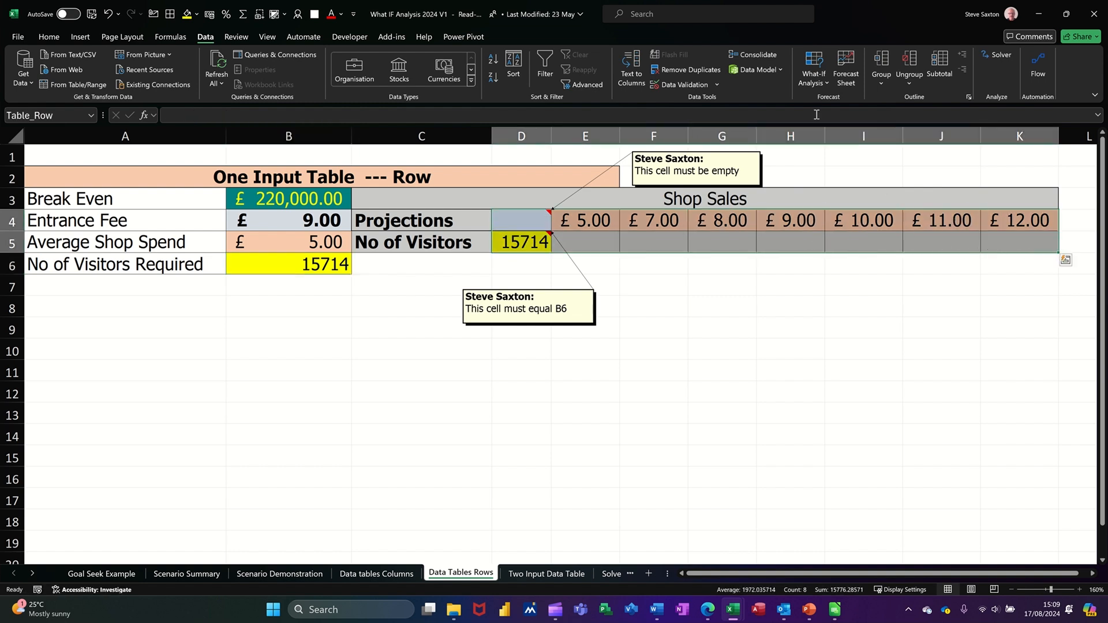
# Step: Create a row data table with Average Shop Spend $B$5 as the row input
pyautogui.click(815, 78)
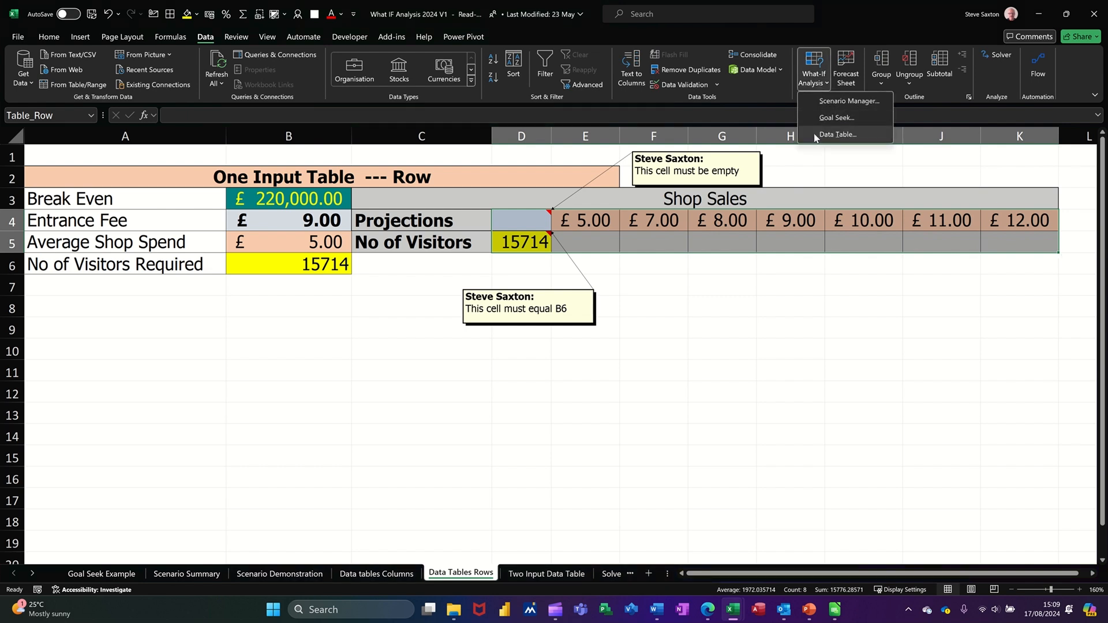
pyautogui.click(837, 135)
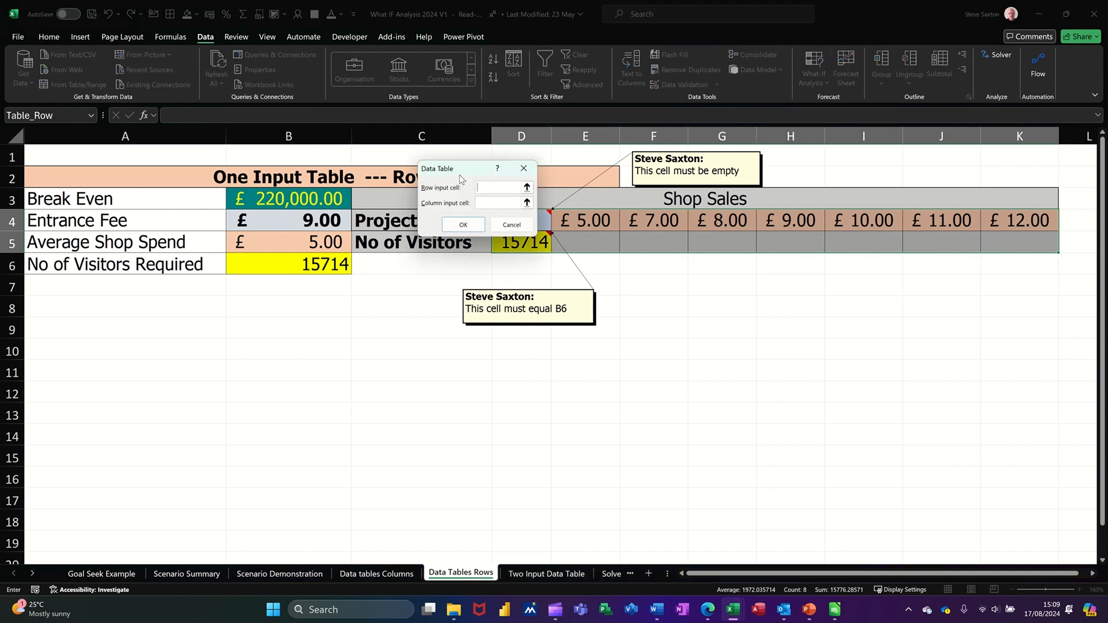
pyautogui.moveTo(462, 179); pyautogui.dragTo(412, 313)
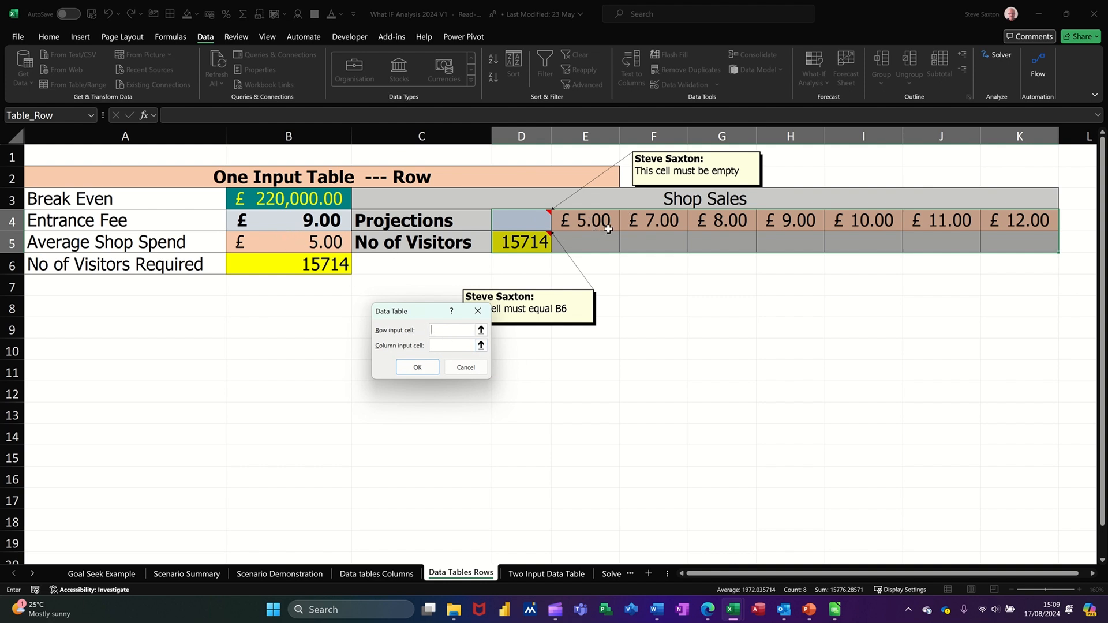
pyautogui.click(277, 243)
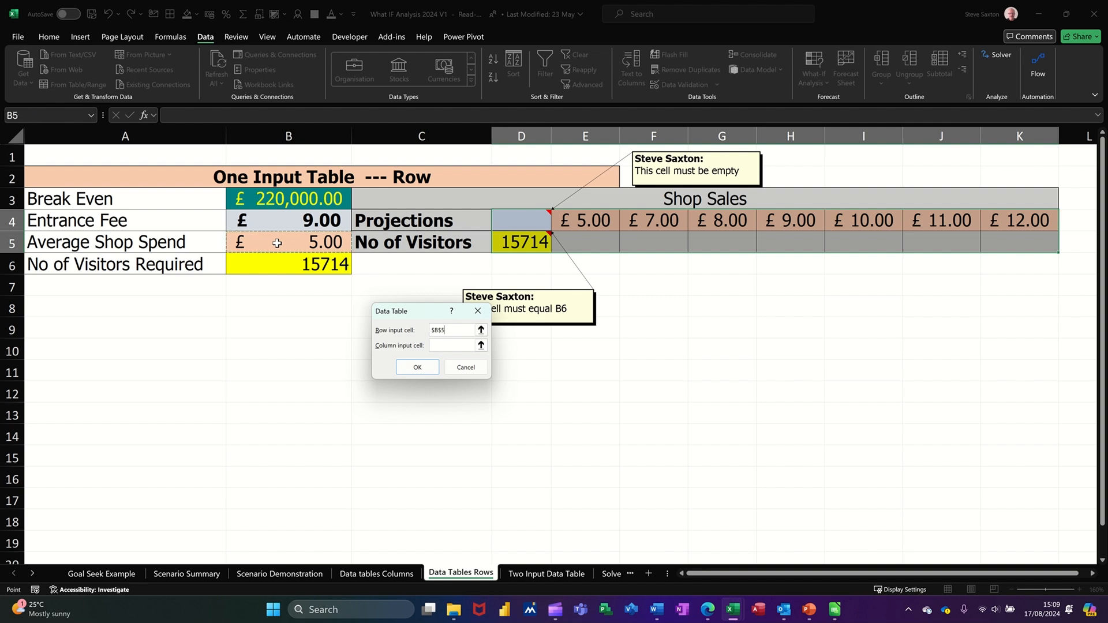
pyautogui.click(415, 368)
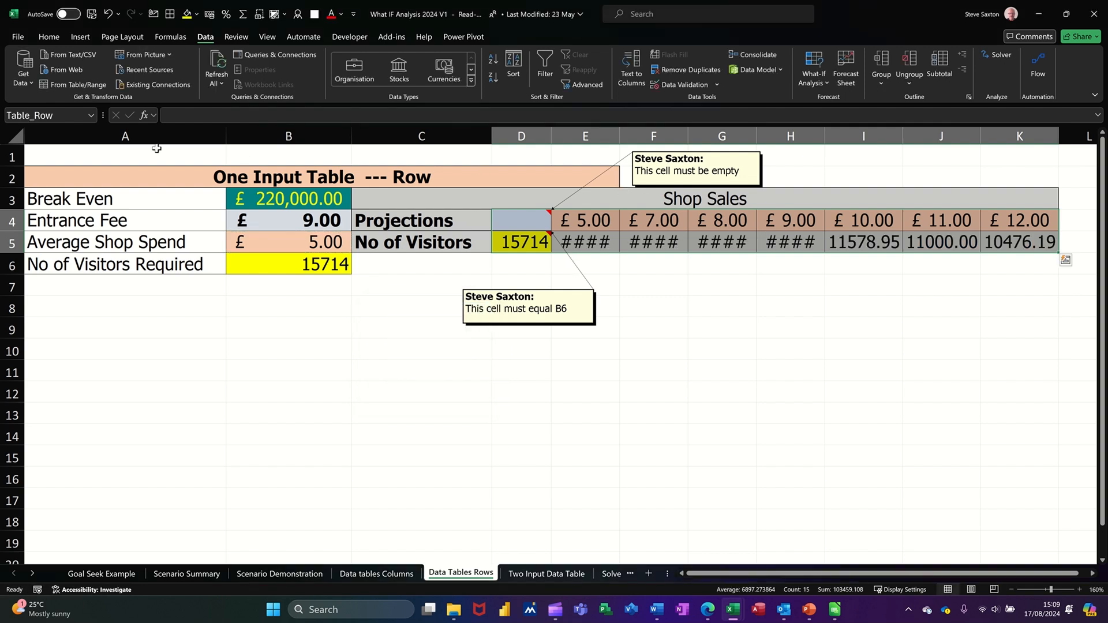
# Step: Autofit all columns, verify the TABLE formula in E5, and open the Two Input Data Table sheet
pyautogui.click(11, 132)
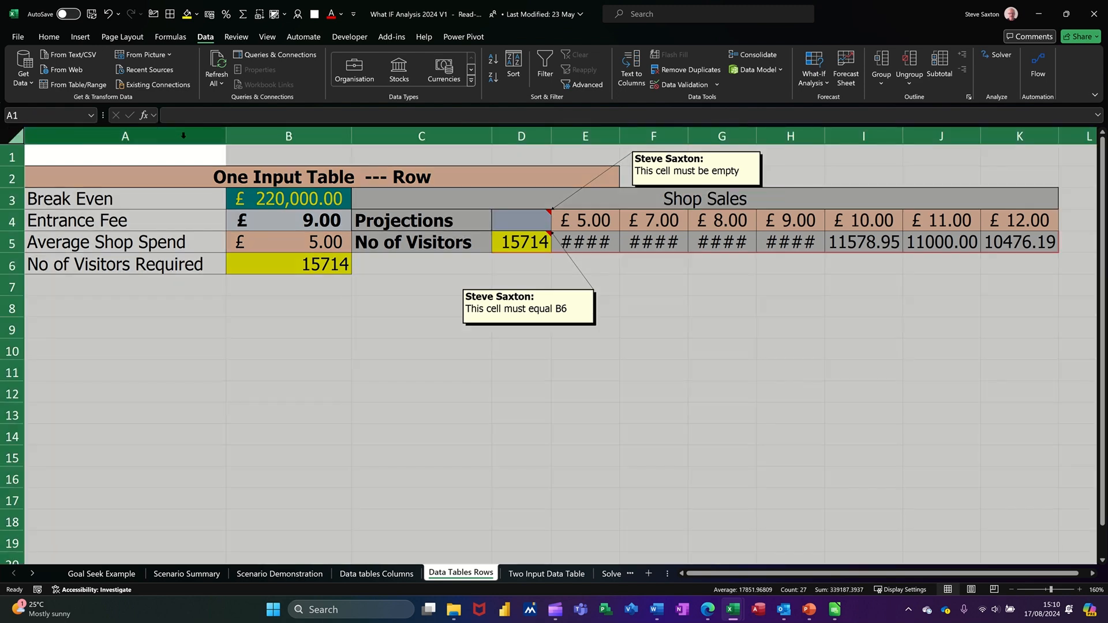
pyautogui.doubleClick(229, 144)
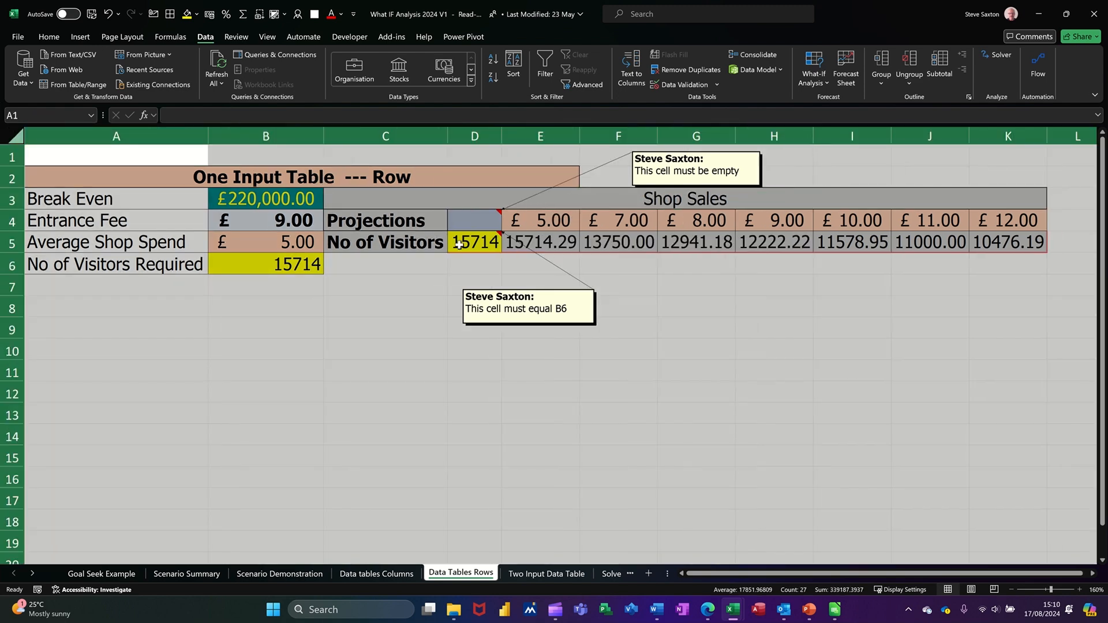
pyautogui.click(531, 246)
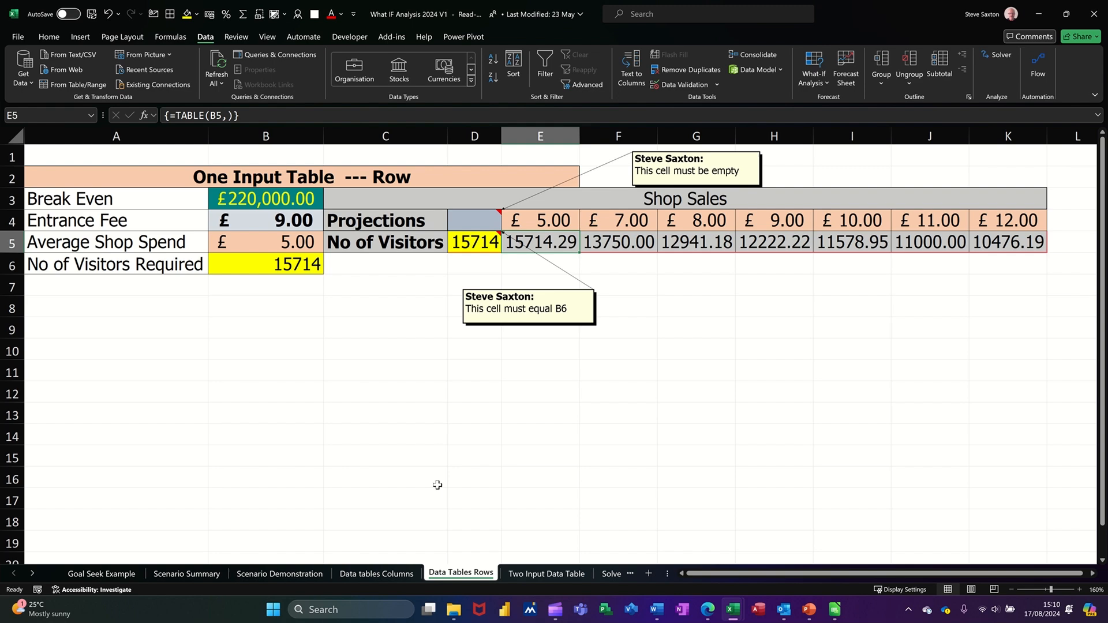
pyautogui.click(535, 574)
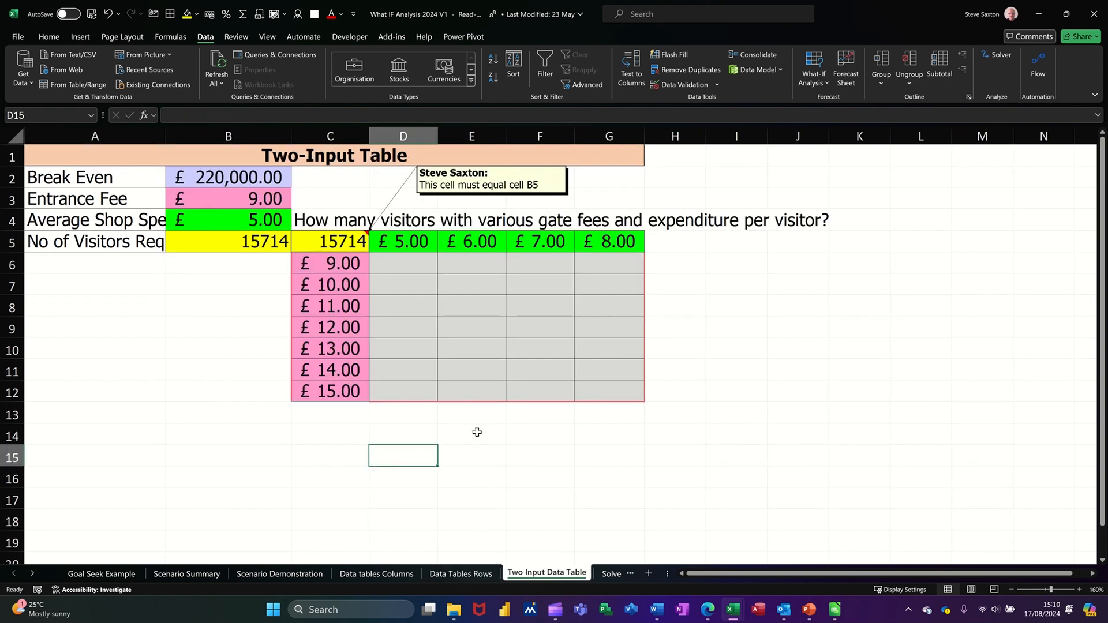
# Step: Create a two-input data table on C5:G12 with row input $B$4 and column input $B$3
pyautogui.click(329, 243)
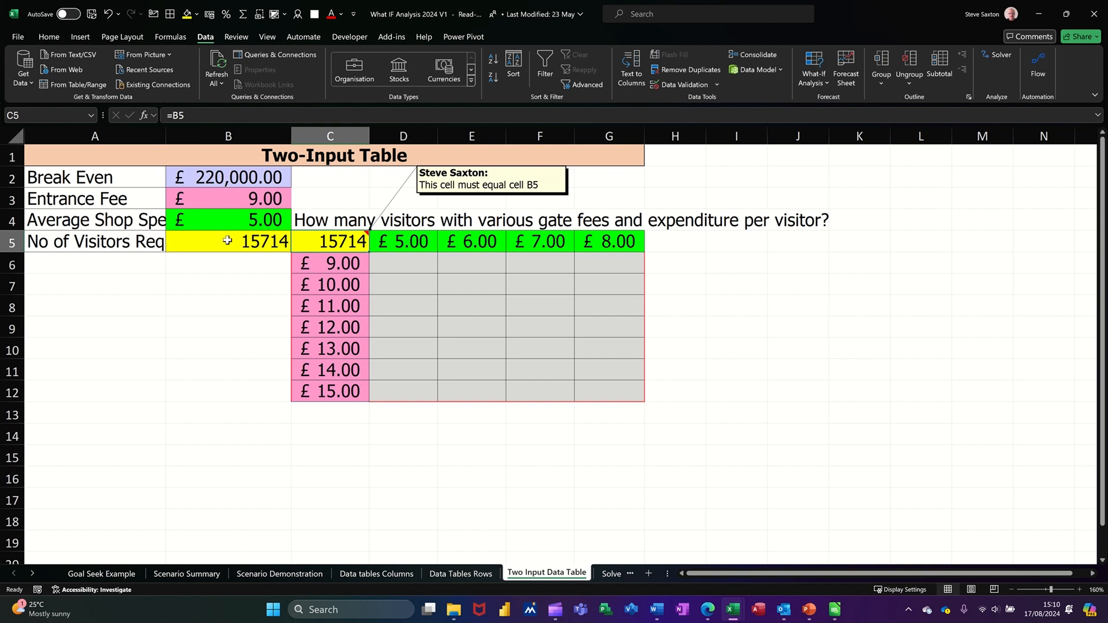
pyautogui.moveTo(317, 245); pyautogui.dragTo(601, 386)
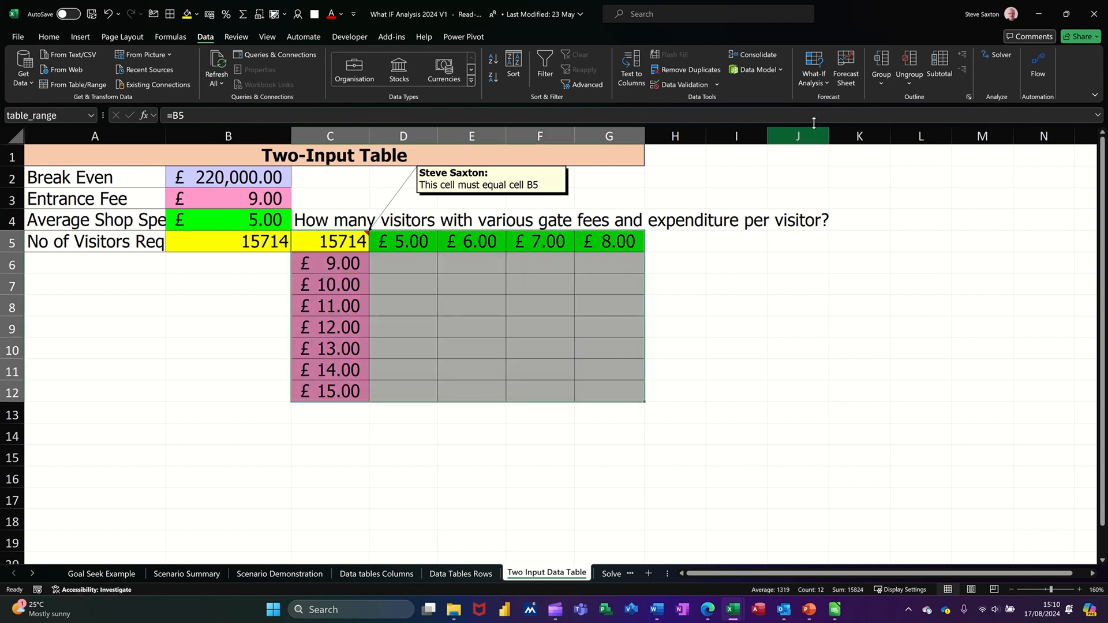
pyautogui.click(814, 72)
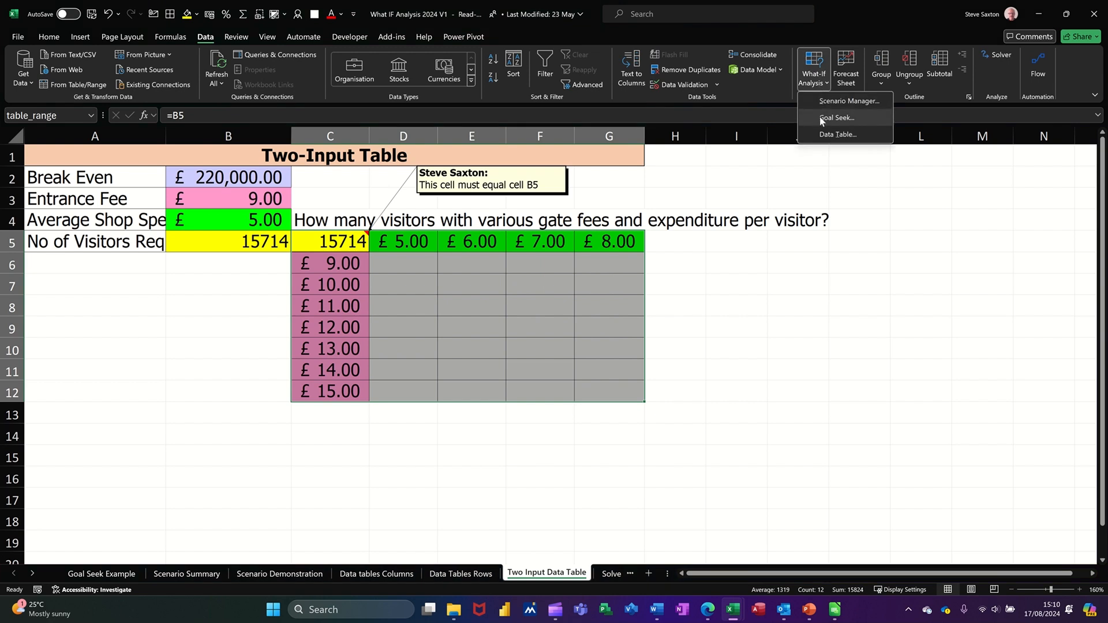
pyautogui.click(834, 134)
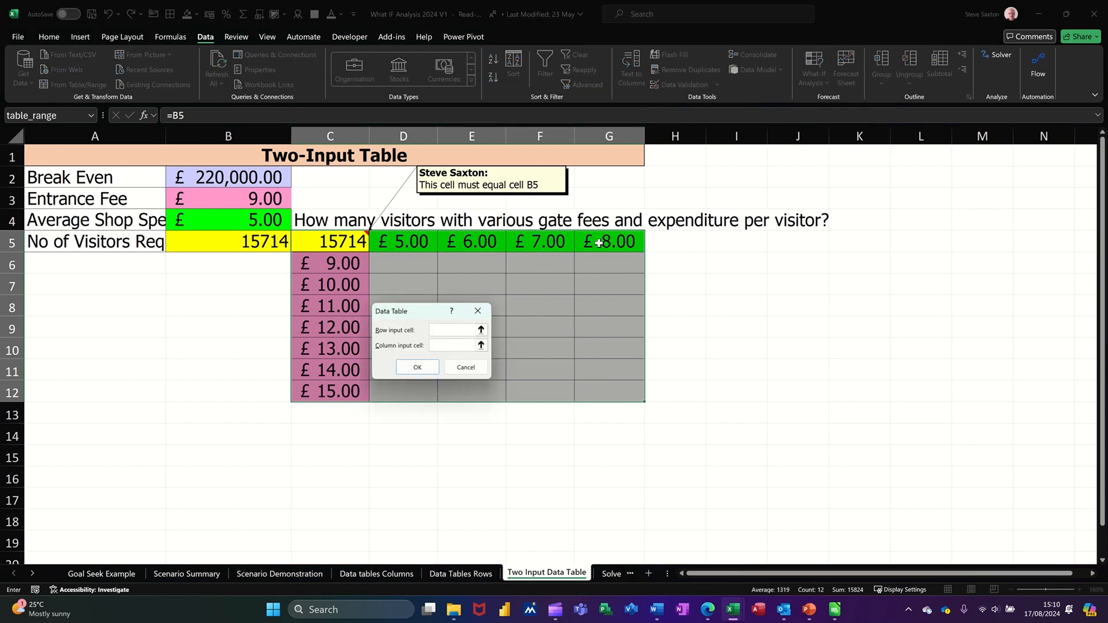
pyautogui.click(232, 216)
pyautogui.press('Tab')
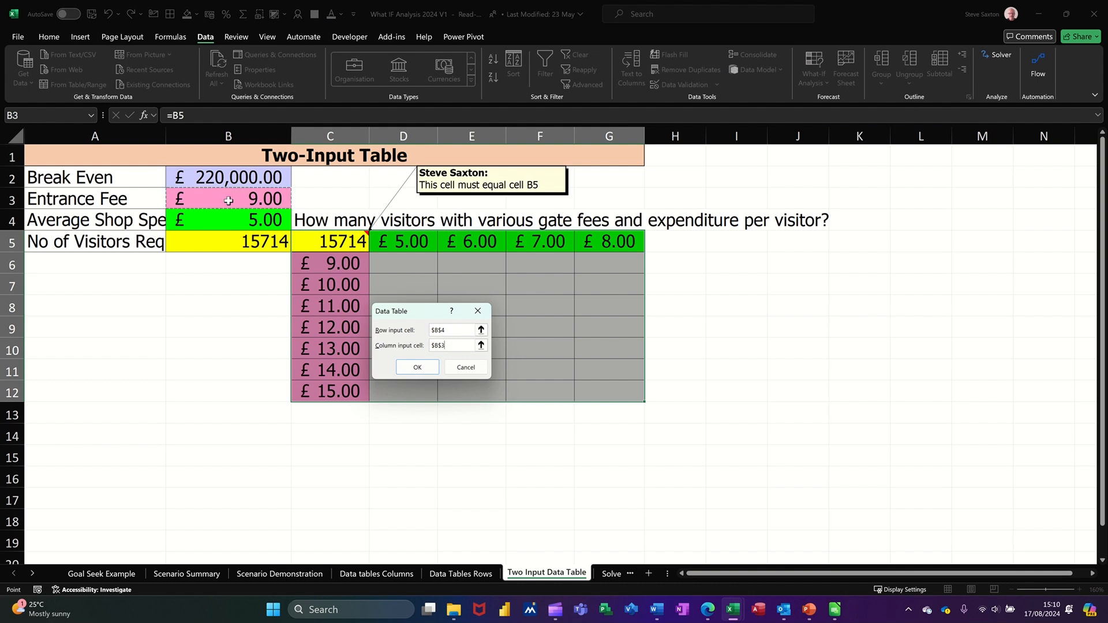
pyautogui.click(417, 368)
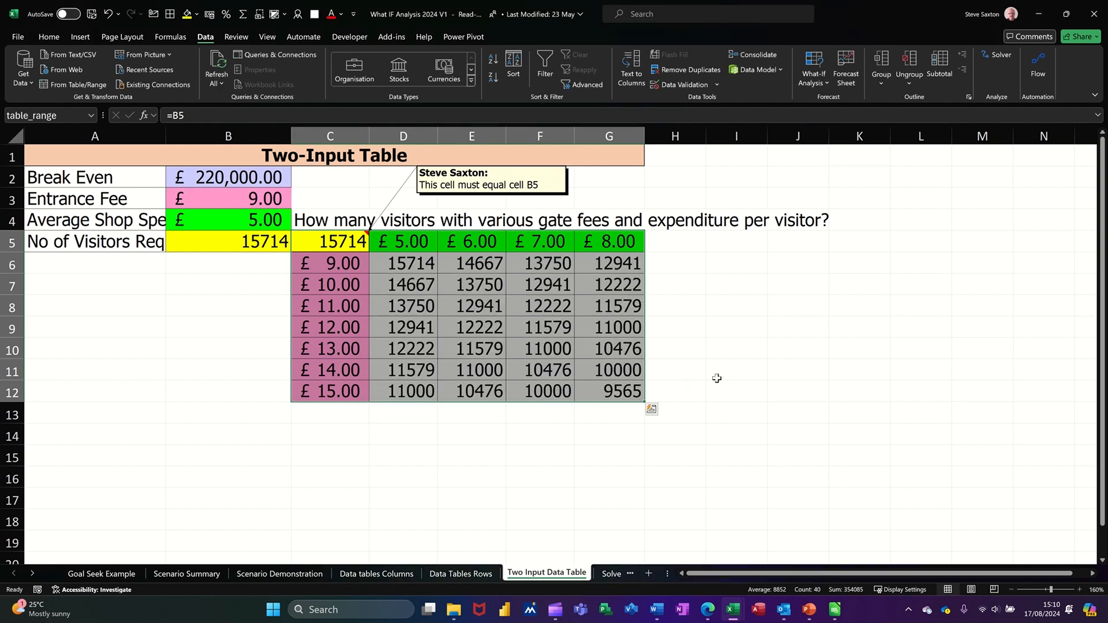
pyautogui.click(495, 313)
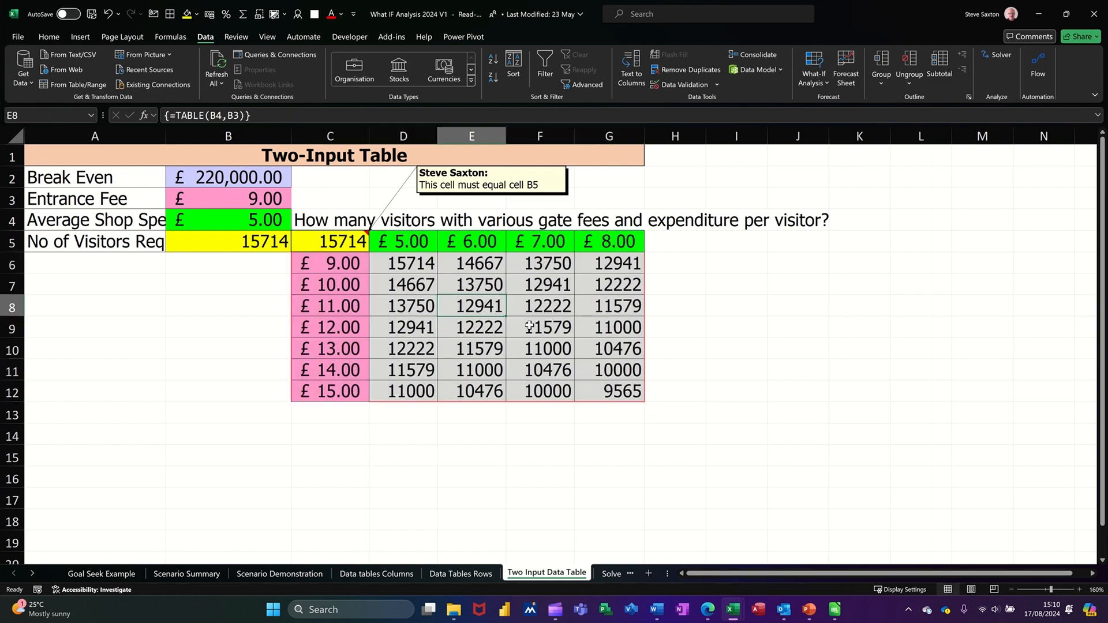
# Step: Enter £20.00 in C6 and £10.00 in D5, recalculating that cell to 7333 visitors
pyautogui.click(318, 268)
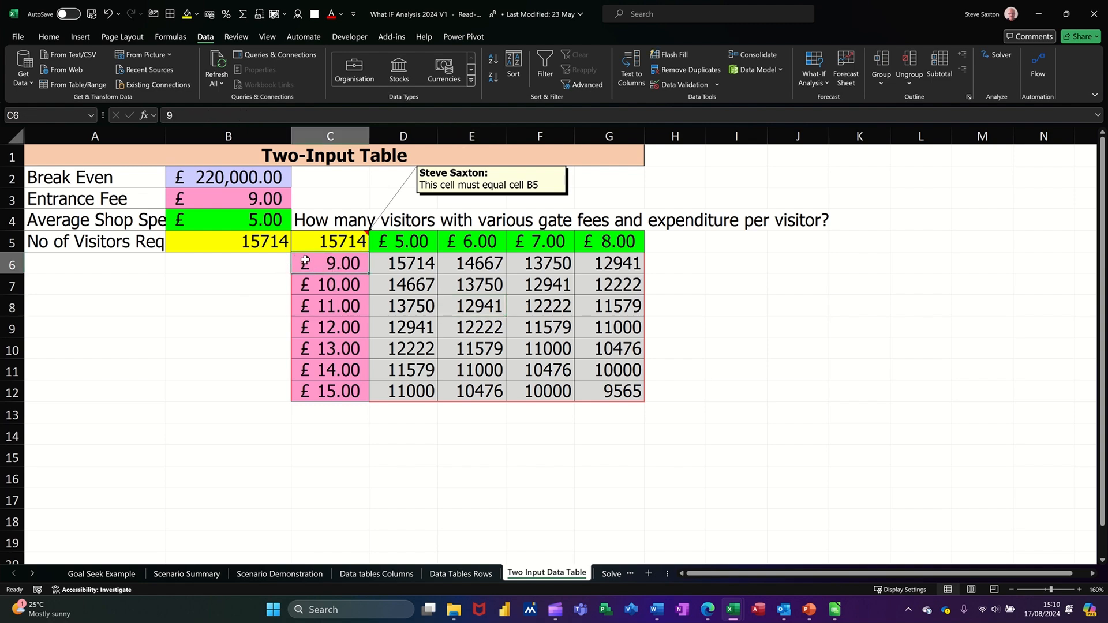
pyautogui.write('20')
pyautogui.click(400, 248)
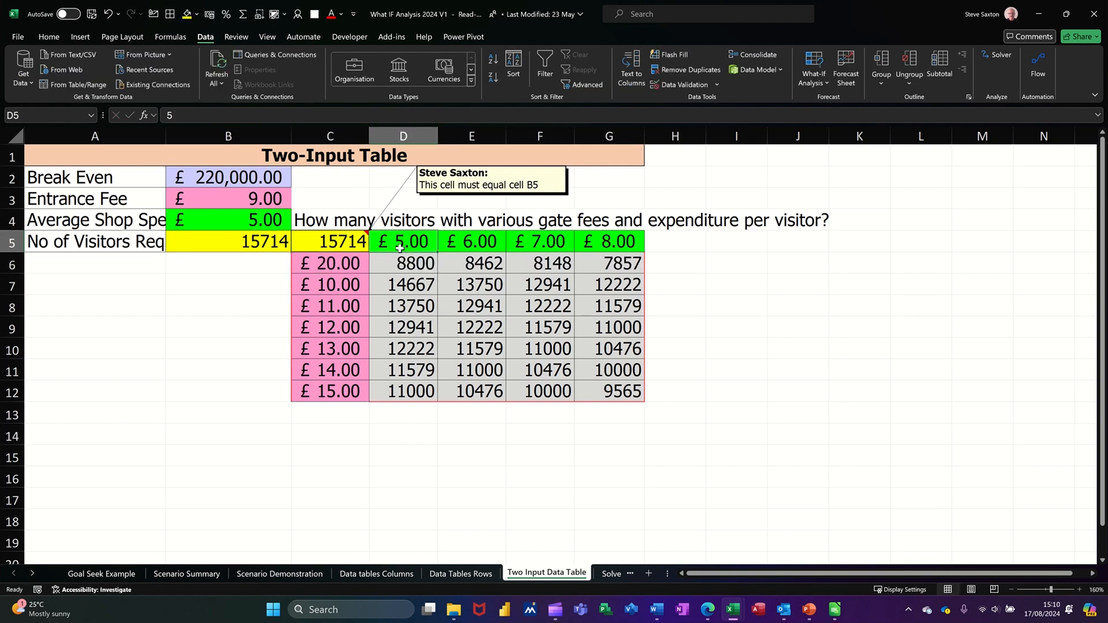
pyautogui.write('10')
pyautogui.press('Return')
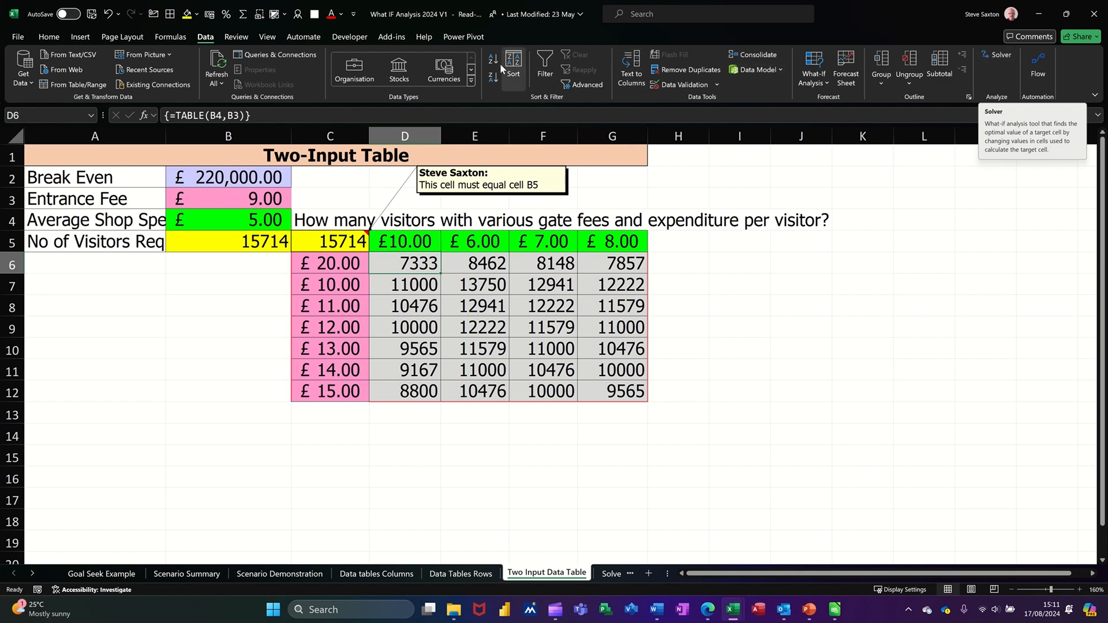
pyautogui.click(19, 37)
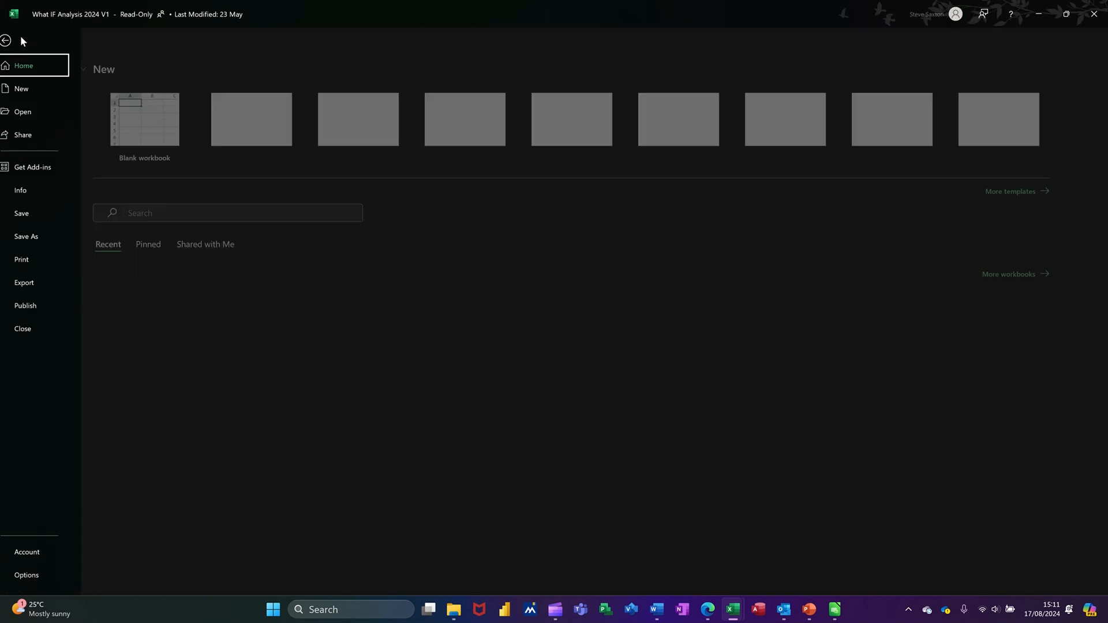
pyautogui.click(37, 576)
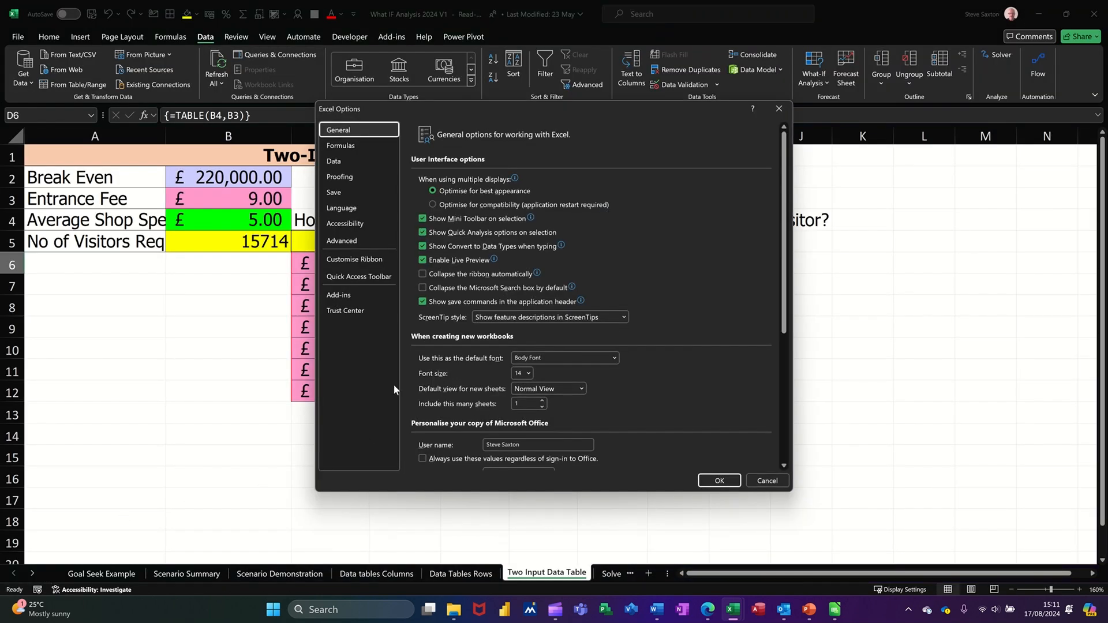
pyautogui.click(349, 297)
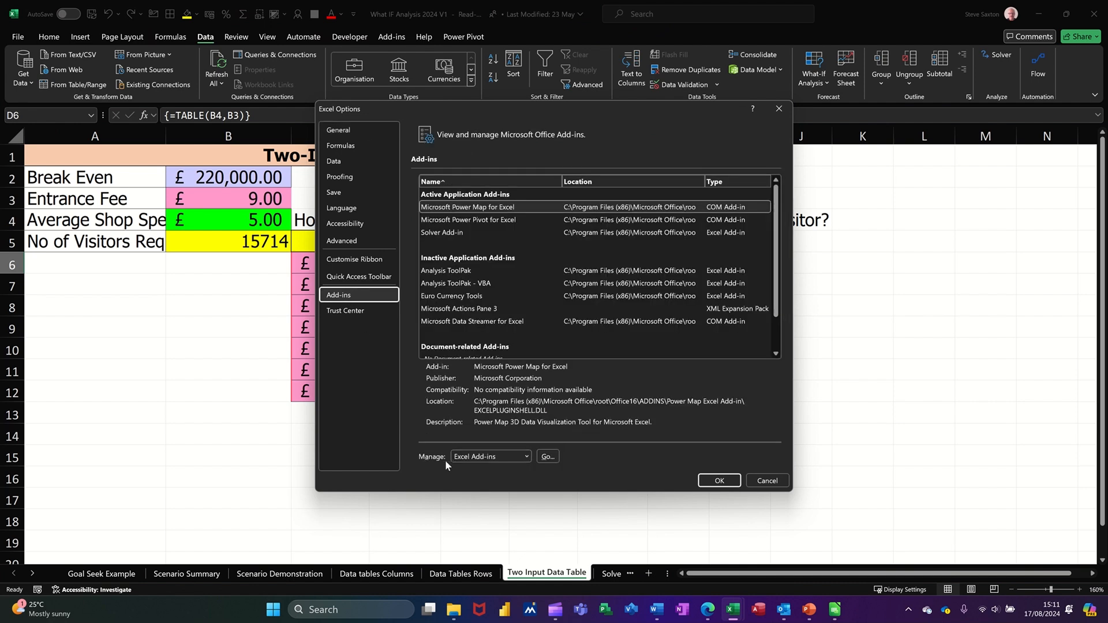
pyautogui.click(553, 454)
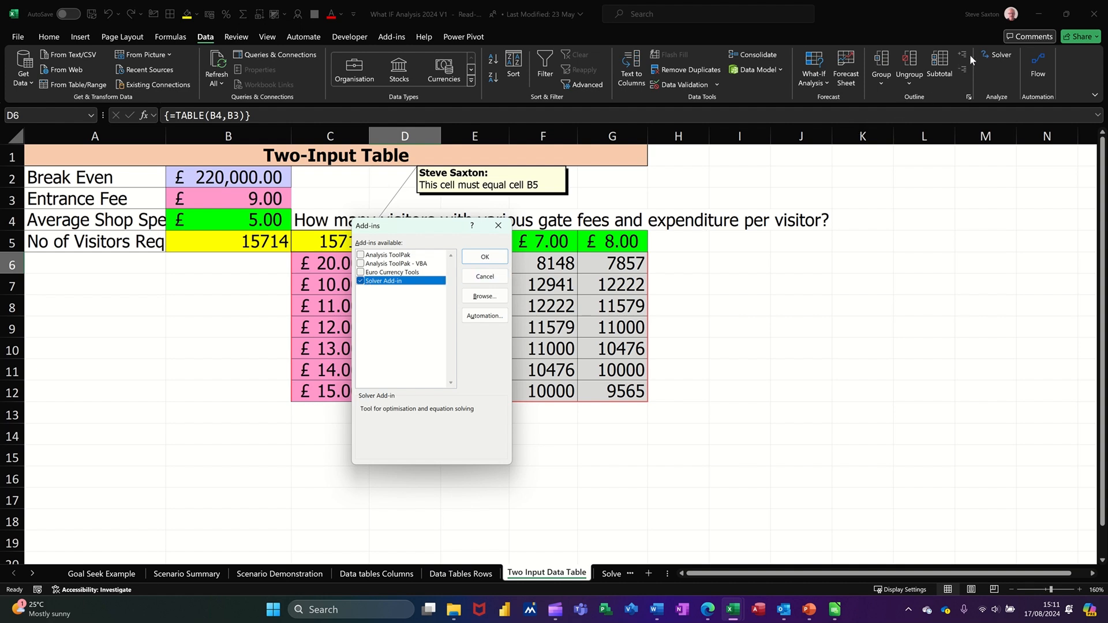
pyautogui.click(484, 257)
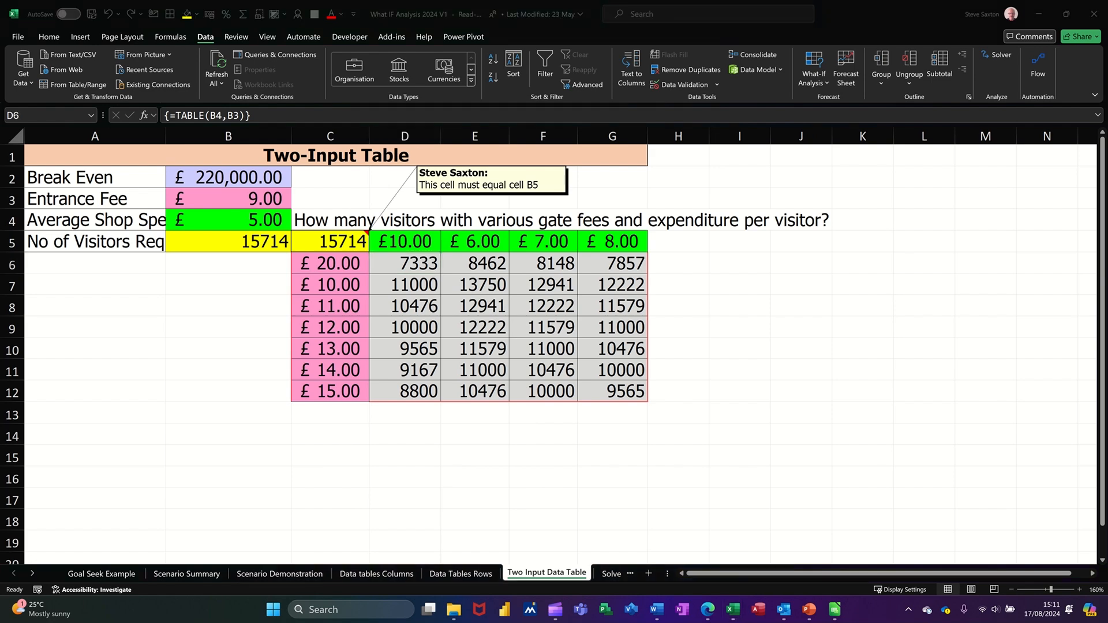
# Step: Review the F6 total, sector totals F3:F5 with their £70,000 limits, and the £55,000 quarterly limits
pyautogui.click(609, 574)
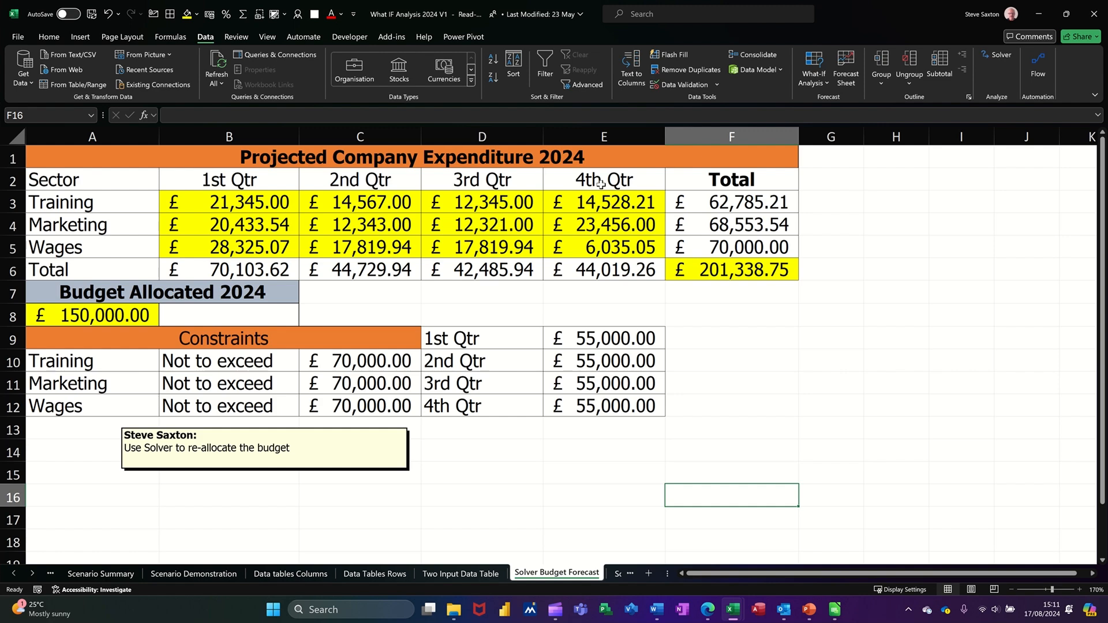
pyautogui.click(716, 273)
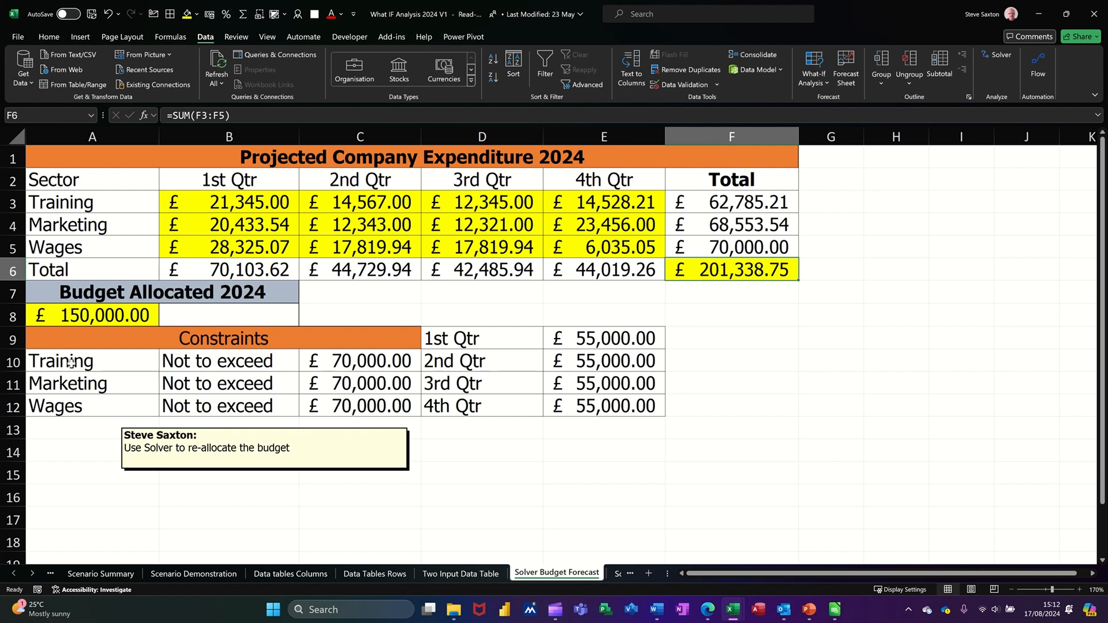
pyautogui.moveTo(71, 363); pyautogui.dragTo(73, 408)
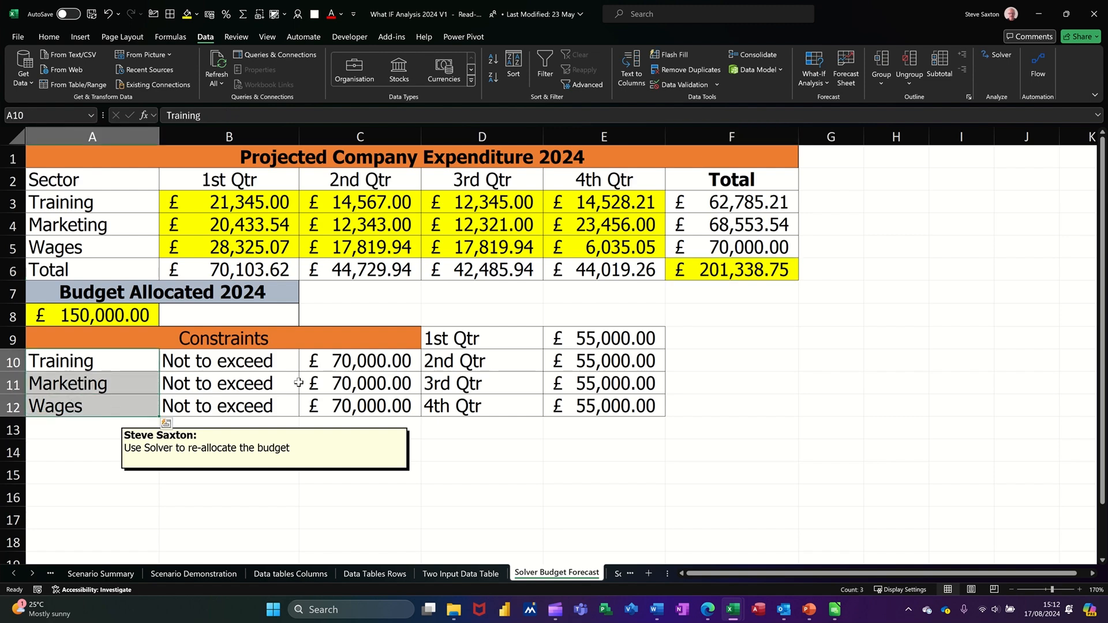
pyautogui.moveTo(339, 366); pyautogui.dragTo(341, 404)
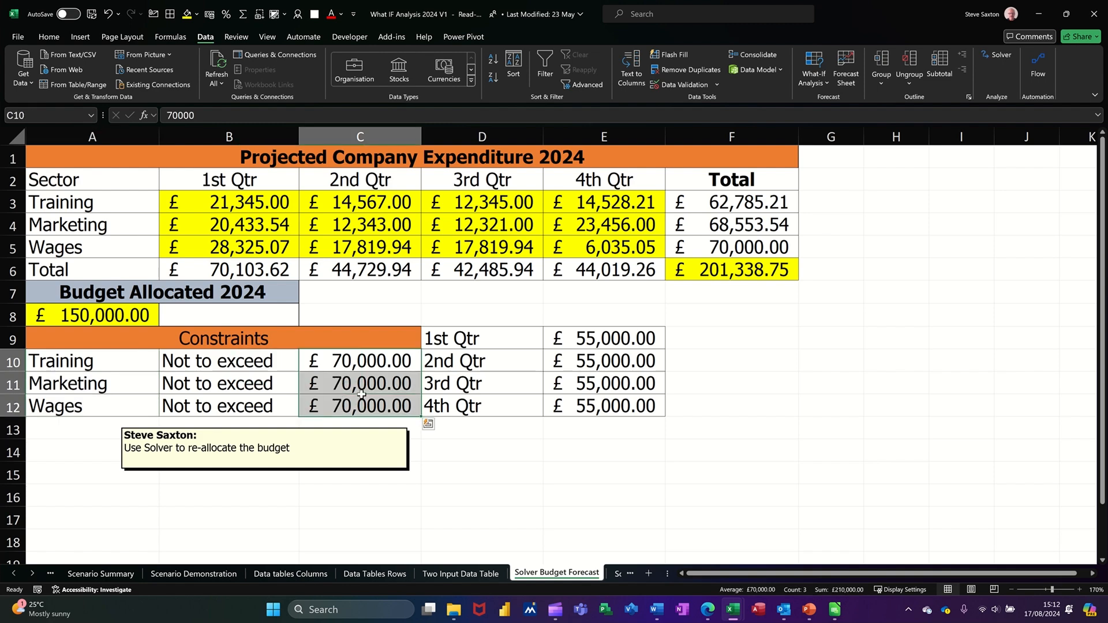
pyautogui.click(741, 210)
pyautogui.moveTo(742, 220); pyautogui.dragTo(732, 250)
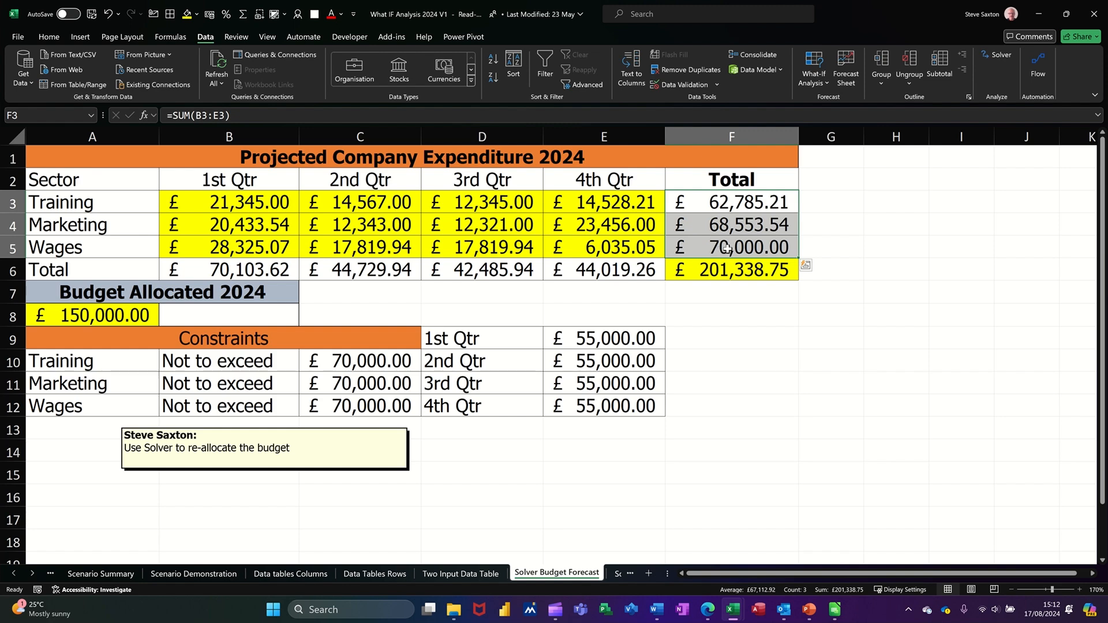
pyautogui.moveTo(607, 342); pyautogui.dragTo(607, 395)
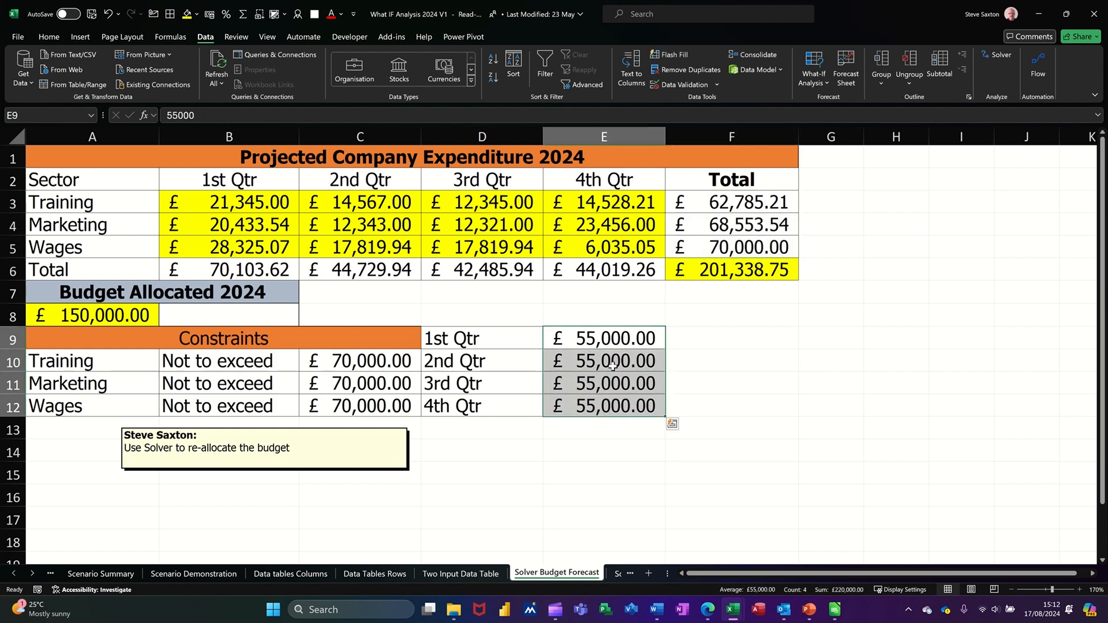
# Step: Check the quarterly totals in row 6, then launch Solver with F6 selected
pyautogui.click(240, 270)
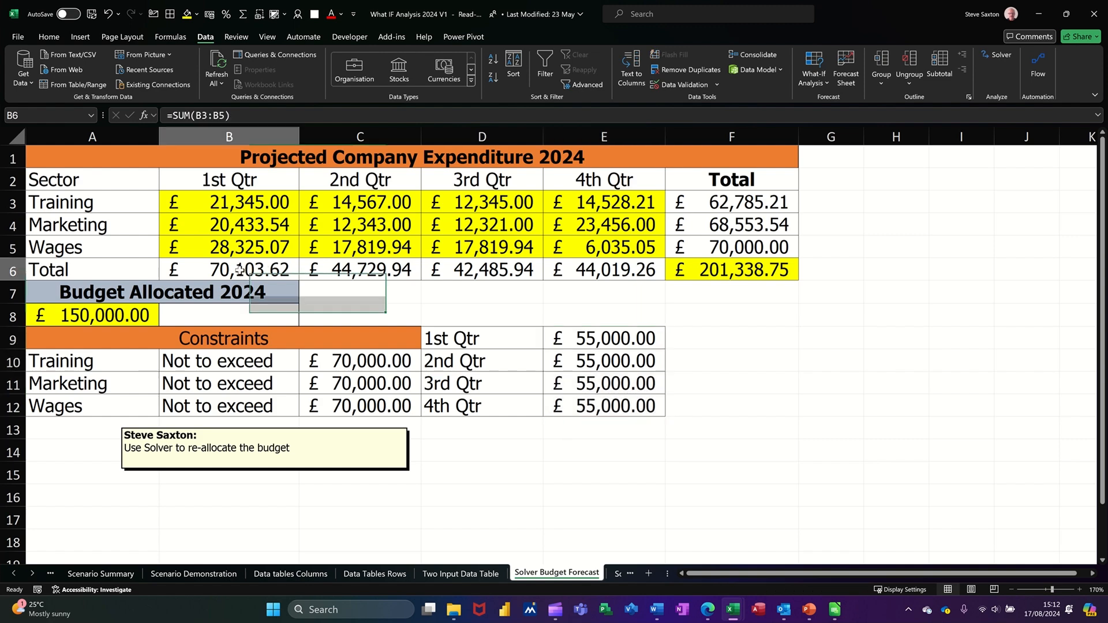
pyautogui.moveTo(340, 270); pyautogui.dragTo(573, 271)
pyautogui.click(246, 277)
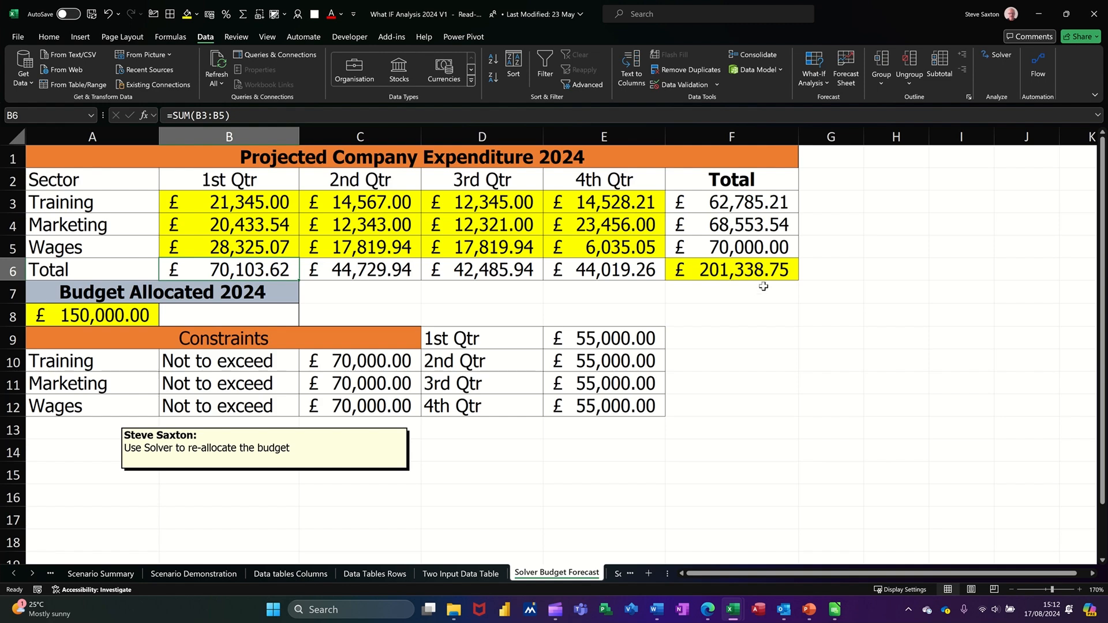
pyautogui.click(735, 274)
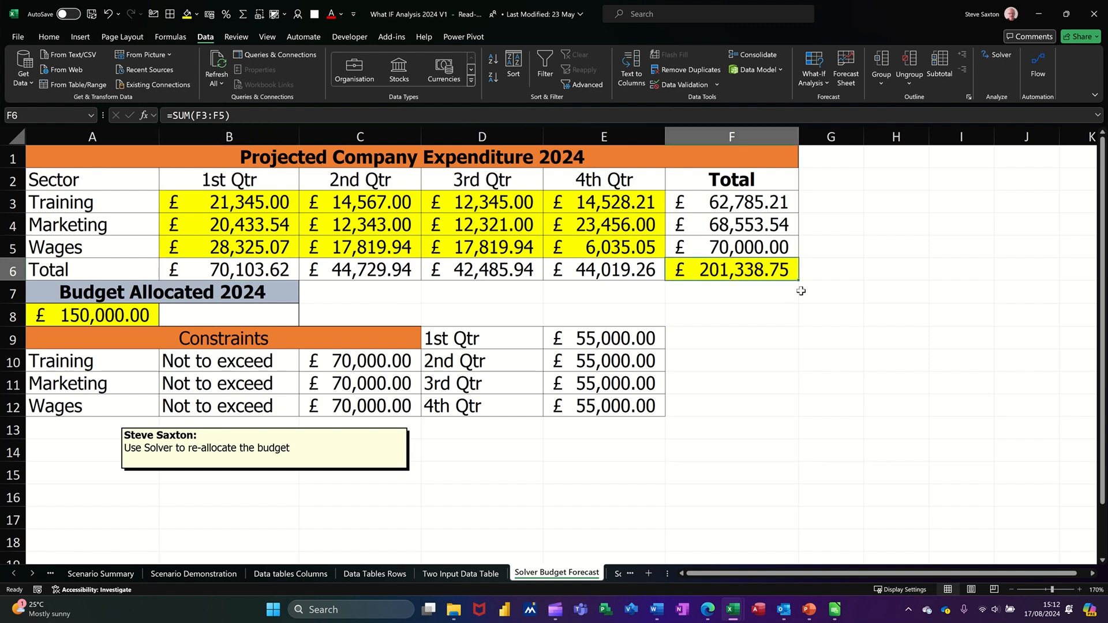
pyautogui.click(990, 55)
# Step: Review the 70000 sector, non-negative and 55000 quarterly constraints, then solve F6 to 150000
pyautogui.moveTo(502, 181); pyautogui.dragTo(811, 209)
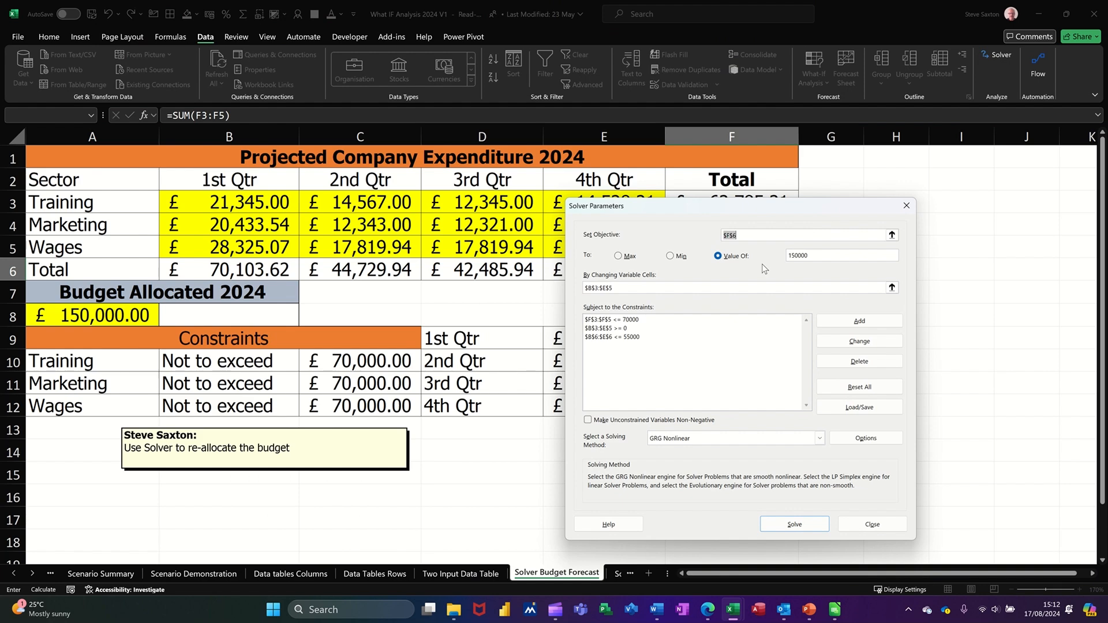
pyautogui.moveTo(705, 219); pyautogui.dragTo(658, 279)
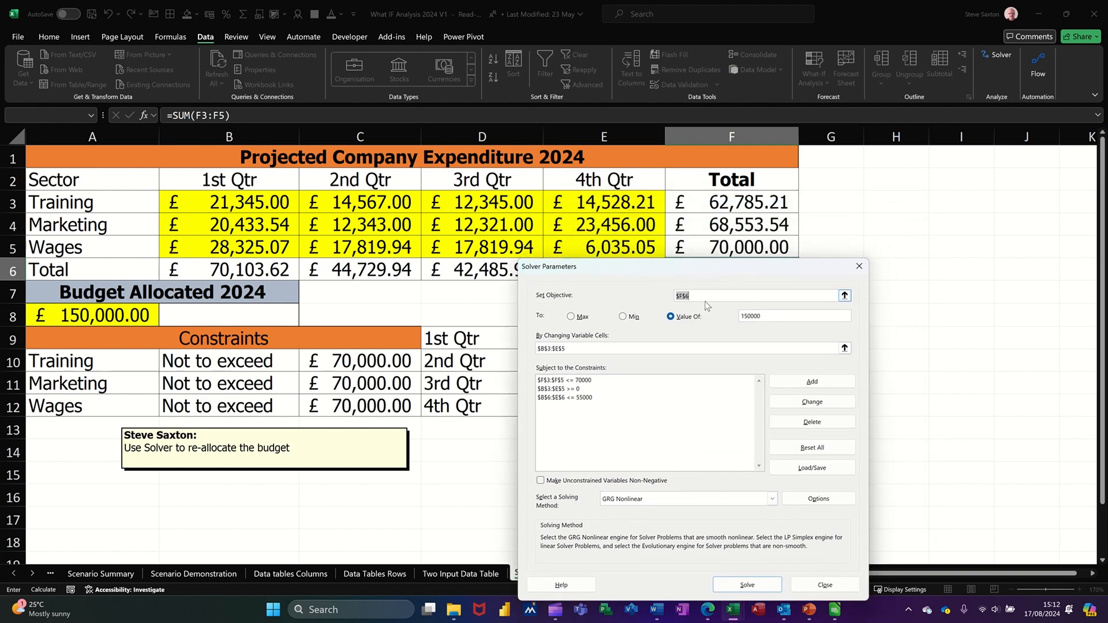
pyautogui.moveTo(720, 272); pyautogui.dragTo(719, 298)
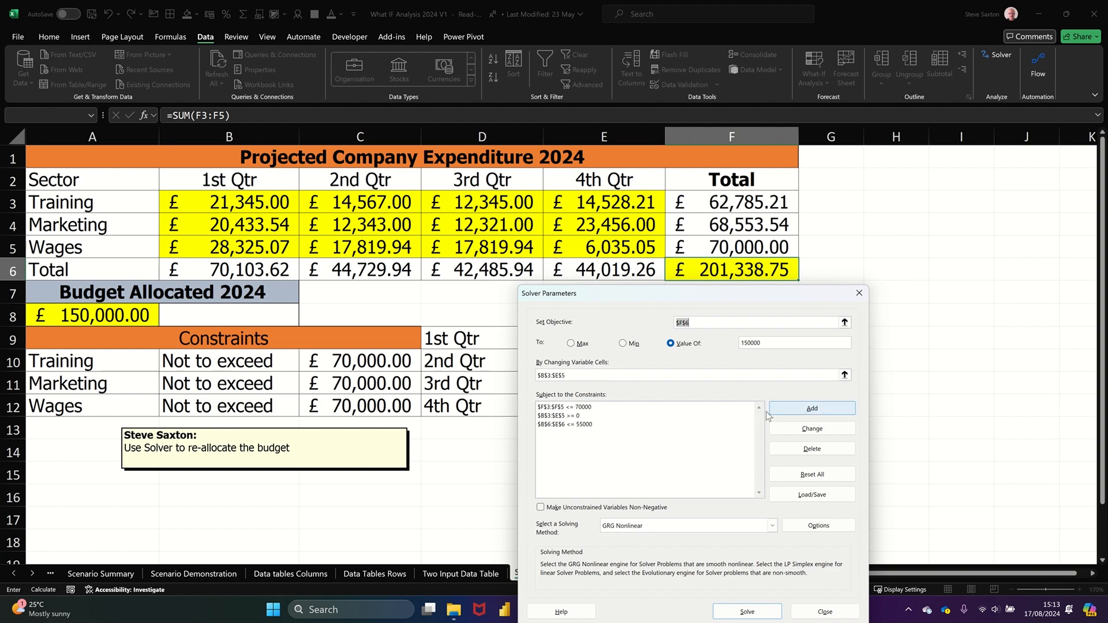
pyautogui.click(590, 407)
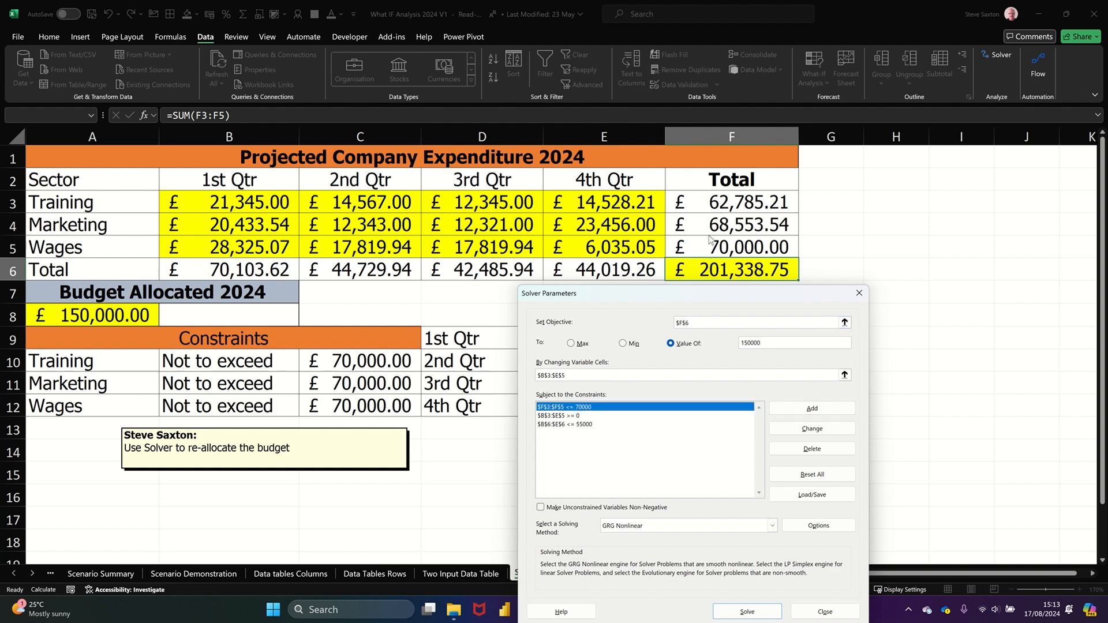
pyautogui.click(581, 417)
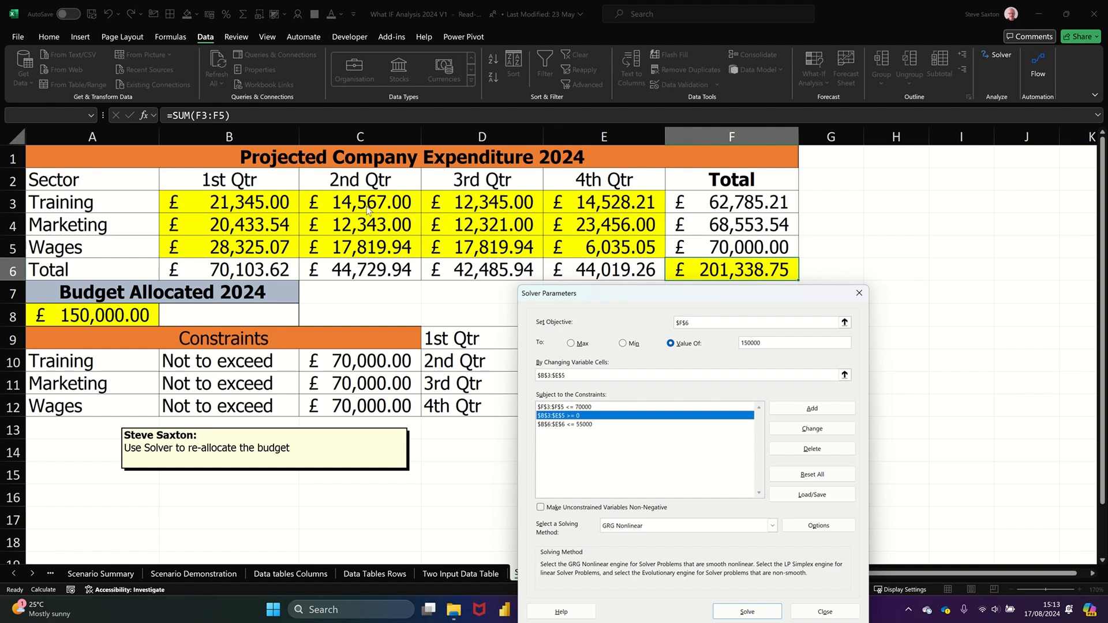
pyautogui.click(570, 426)
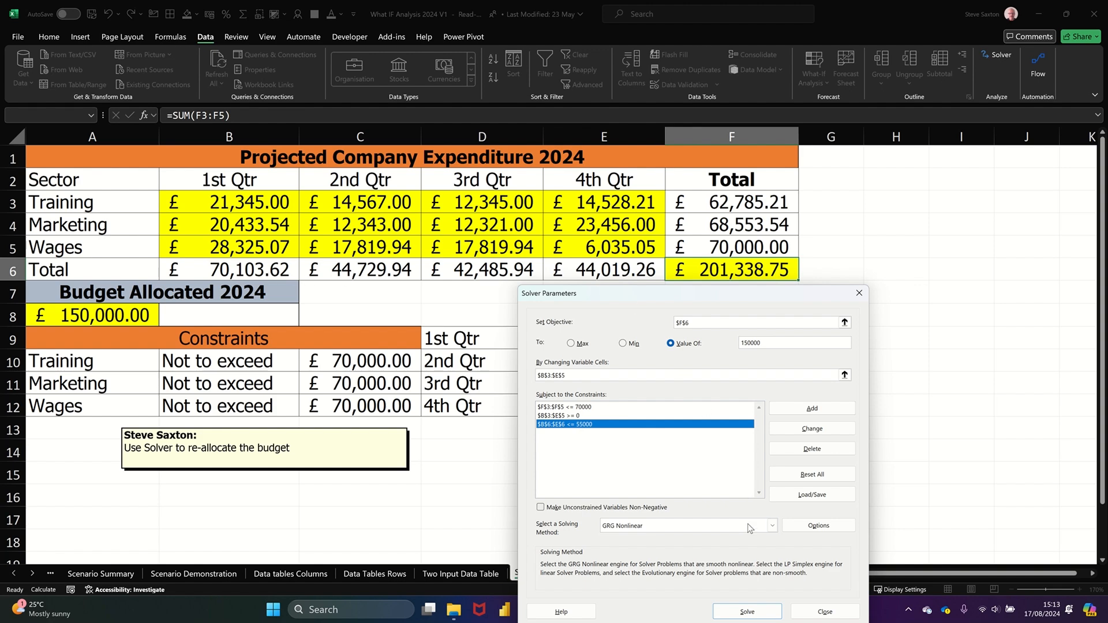
pyautogui.click(748, 613)
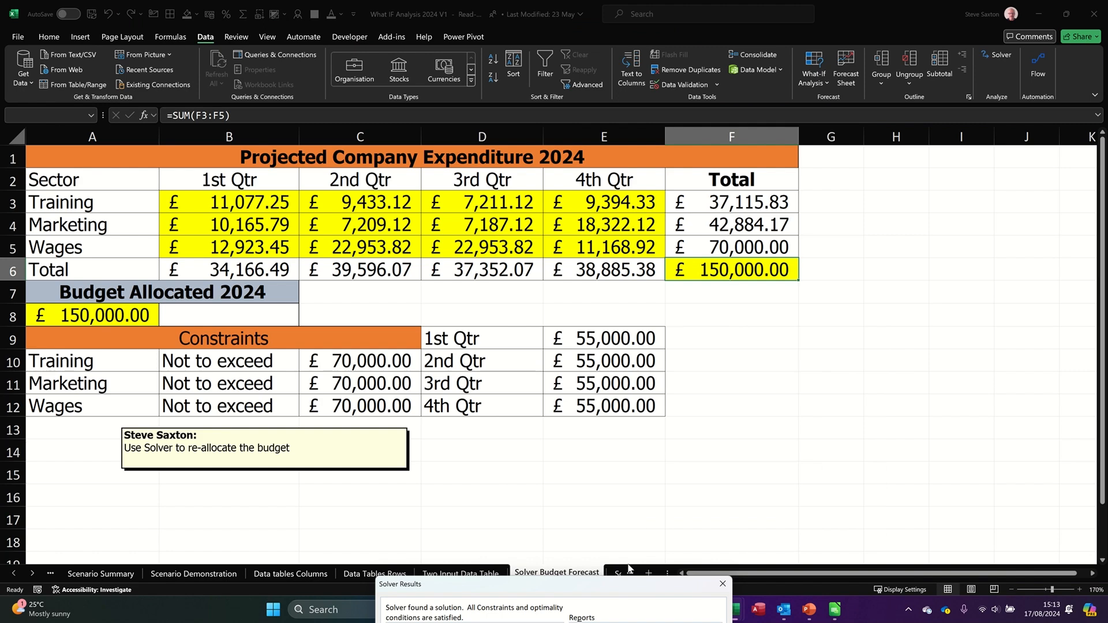
# Step: Keep the Solver solution, inspect the reallocated Wages row B5:E5, and reopen Solver on F6
pyautogui.moveTo(640, 589); pyautogui.dragTo(905, 320)
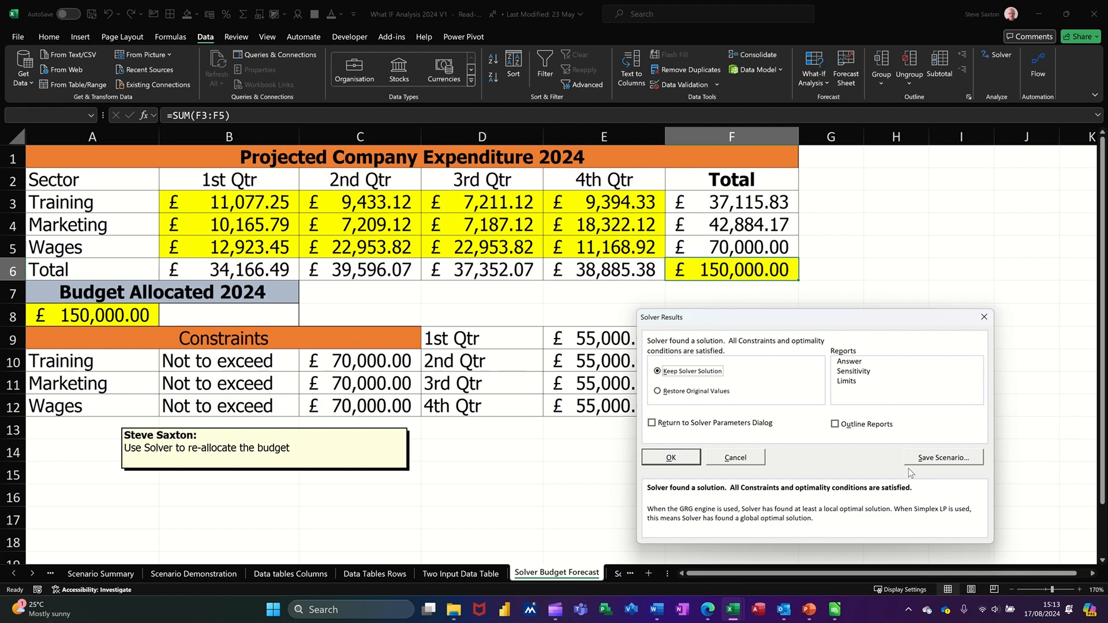
pyautogui.click(671, 458)
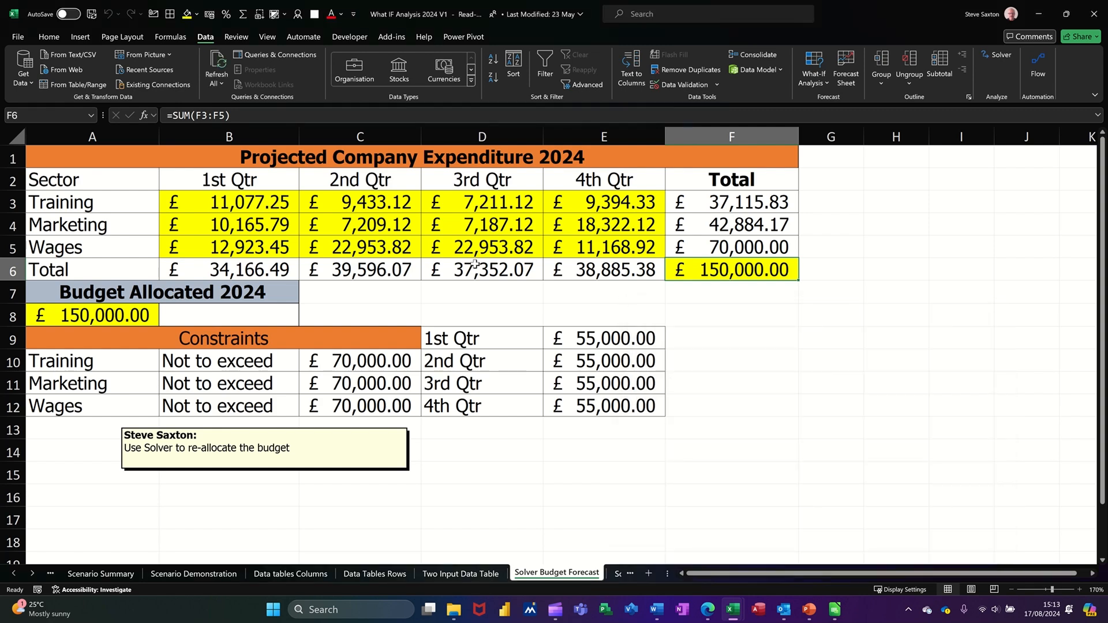
pyautogui.moveTo(258, 248); pyautogui.dragTo(569, 247)
pyautogui.moveTo(260, 248); pyautogui.dragTo(569, 250)
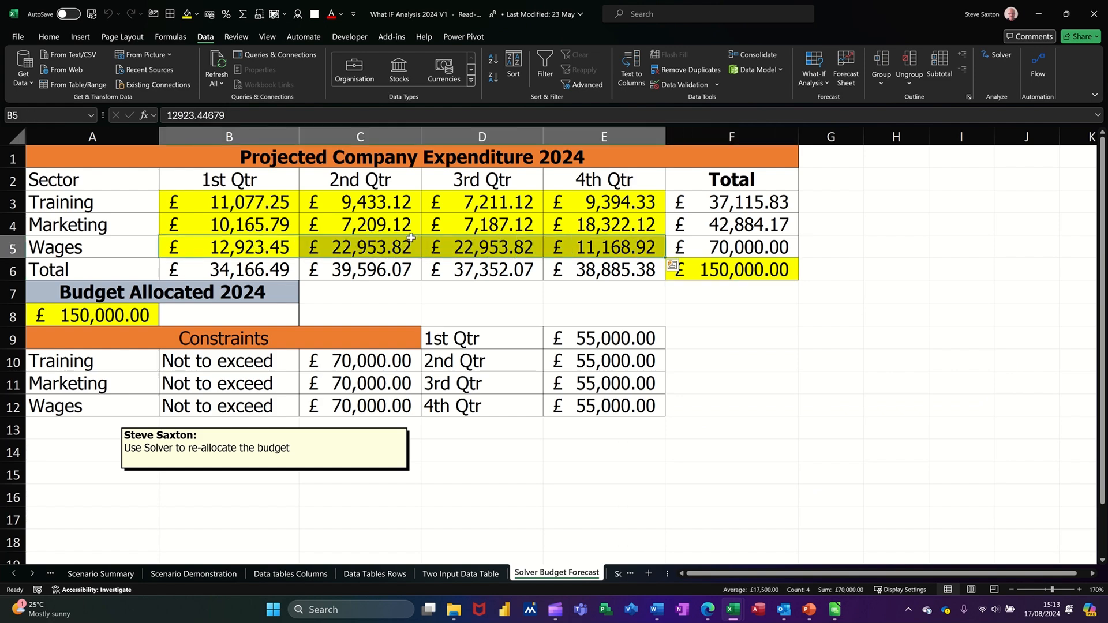
pyautogui.click(260, 249)
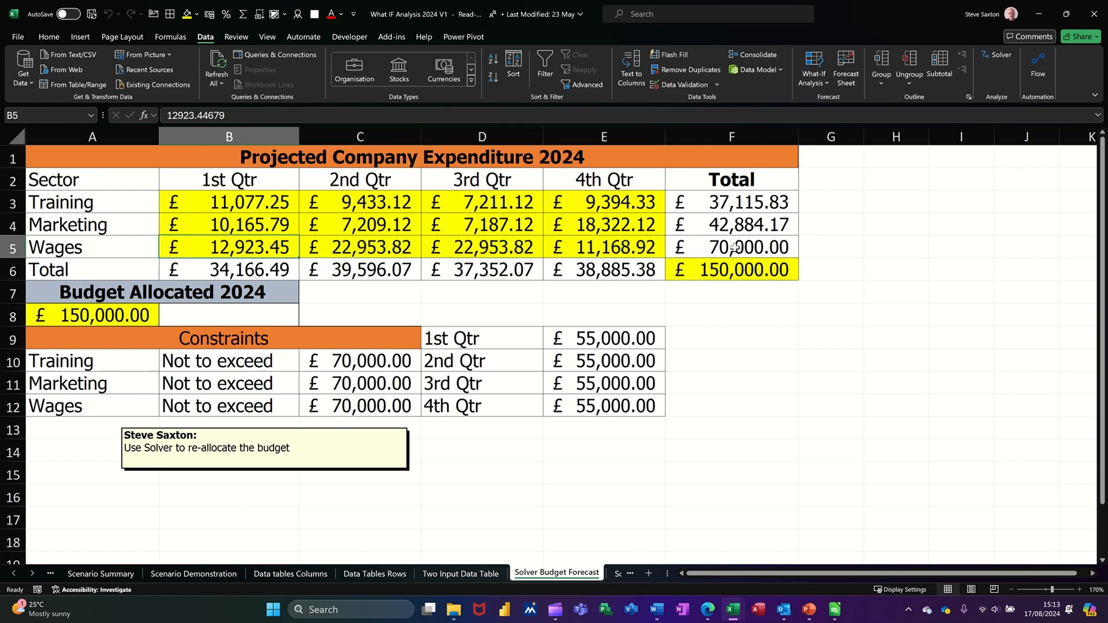
pyautogui.click(729, 264)
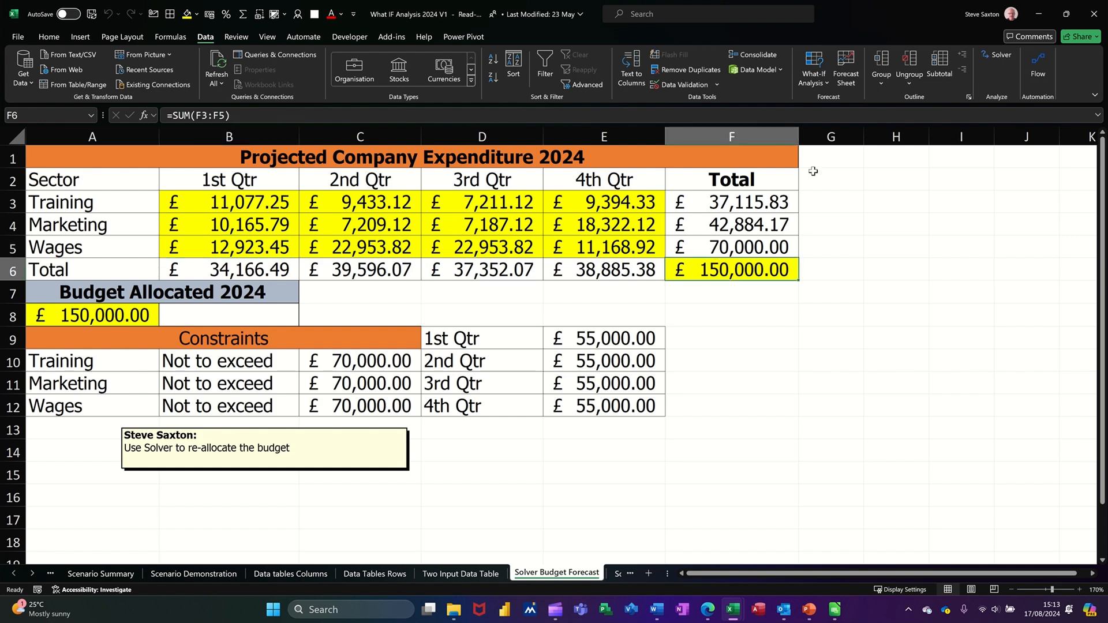
pyautogui.click(994, 55)
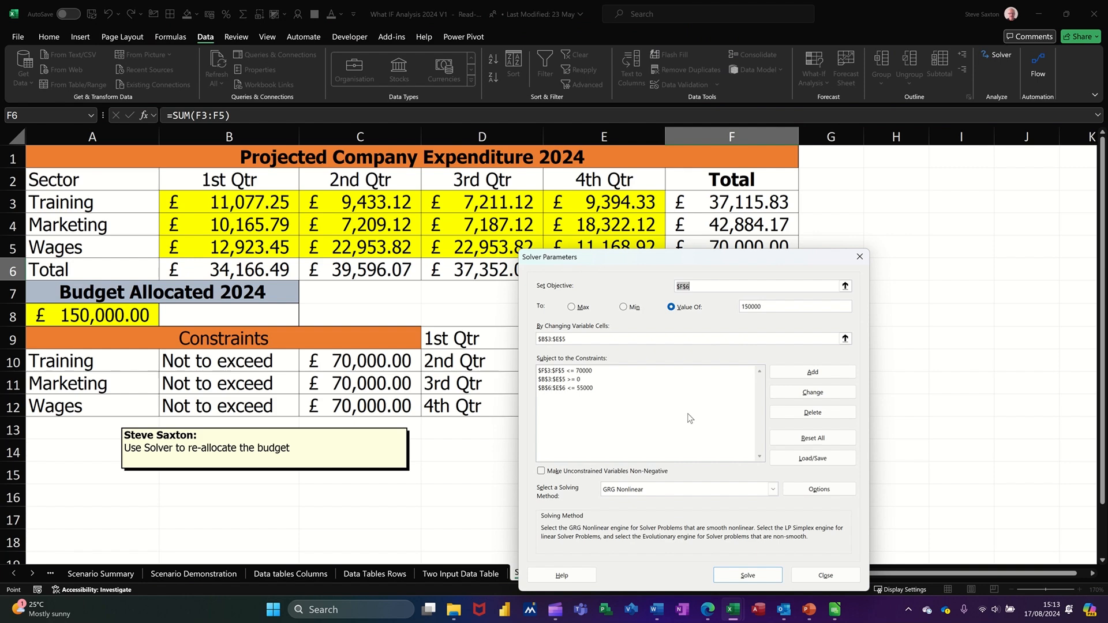
# Step: Add a Solver constraint setting Wages $B$5:$E$5 equal to 17000
pyautogui.click(813, 372)
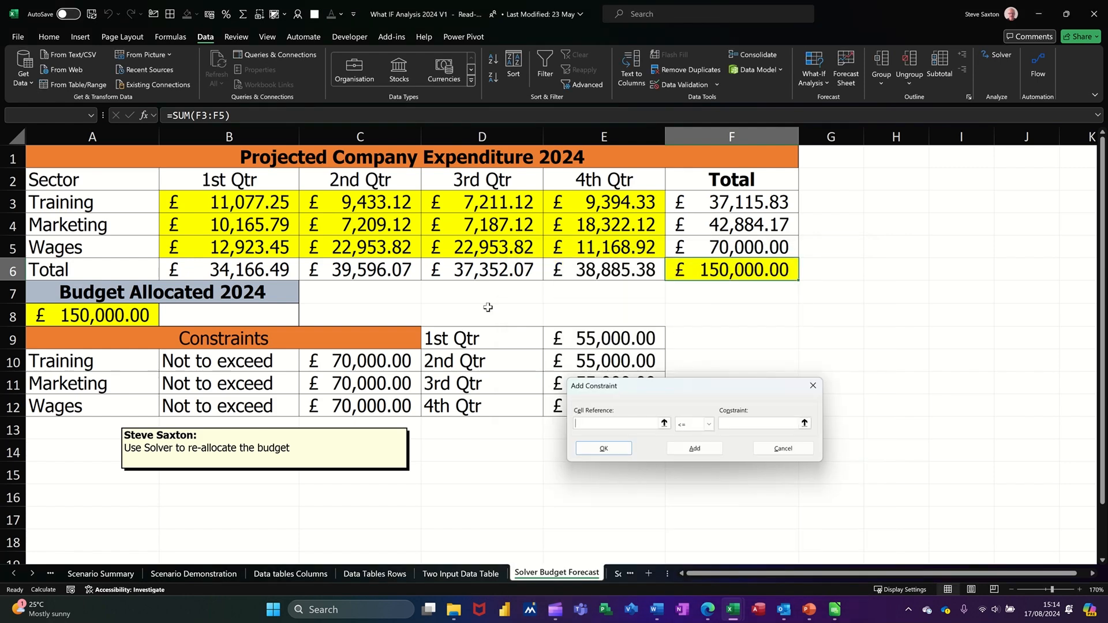
pyautogui.click(245, 249)
pyautogui.moveTo(245, 248); pyautogui.dragTo(580, 248)
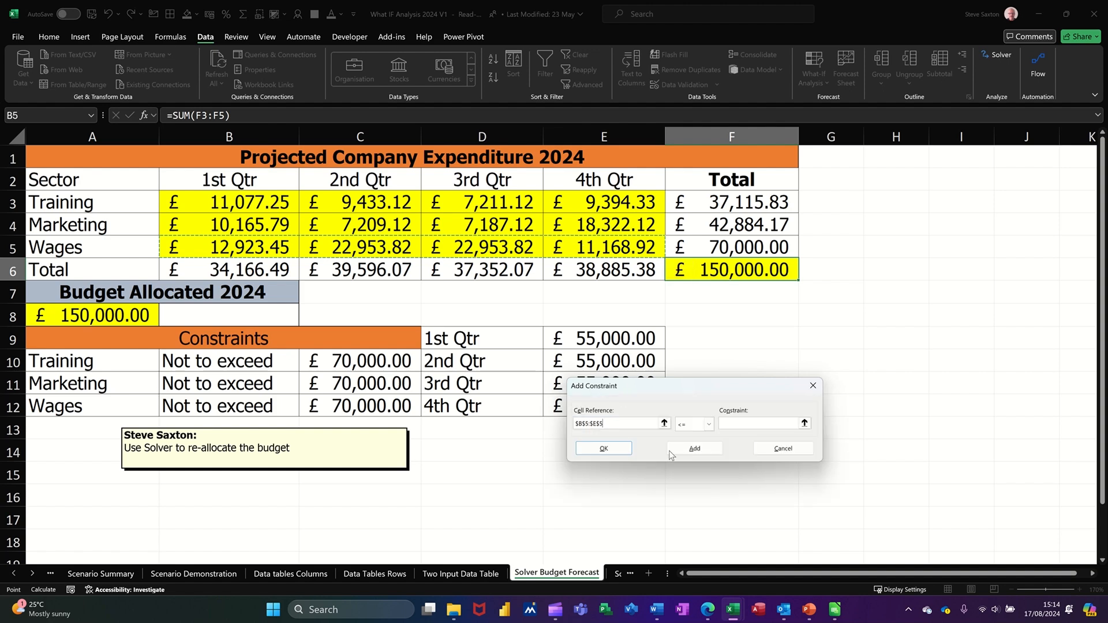
pyautogui.click(710, 425)
pyautogui.click(696, 445)
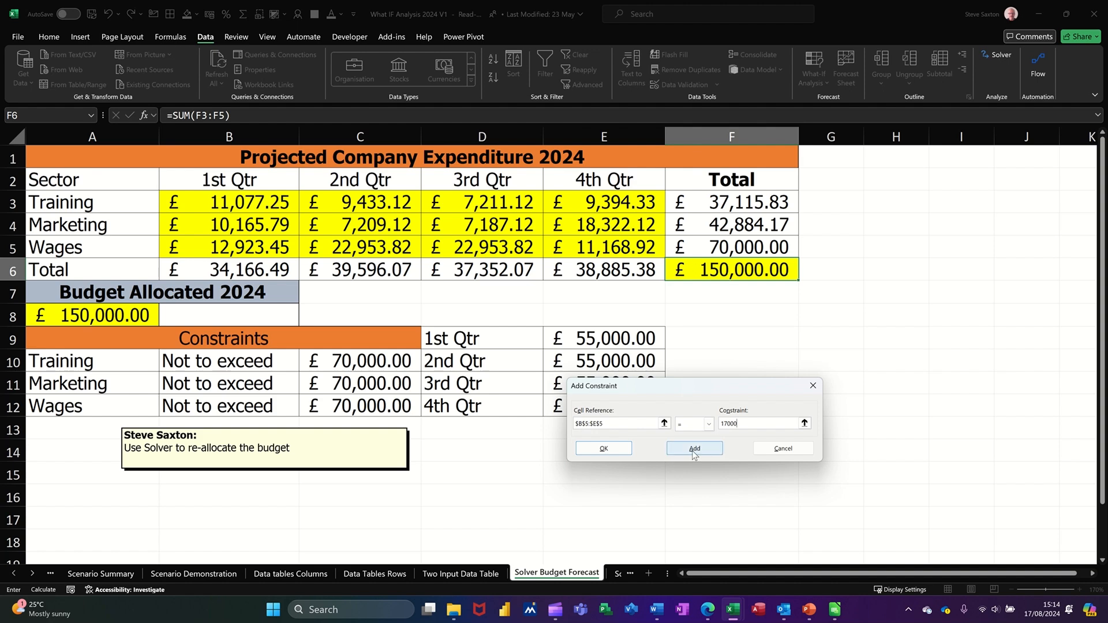
pyautogui.click(605, 449)
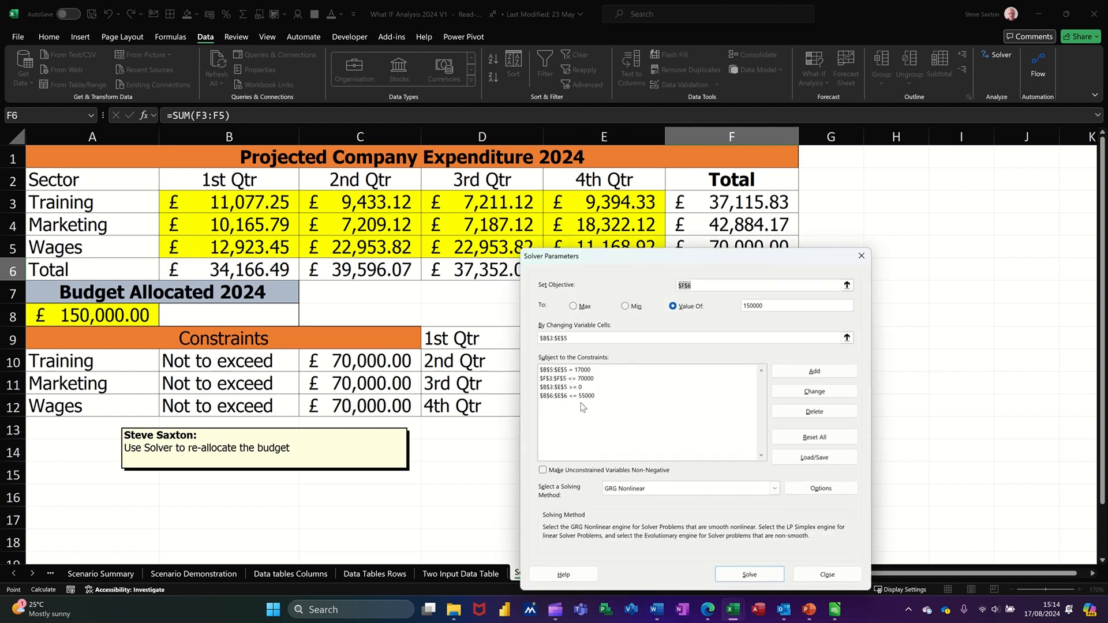
# Step: Re-solve and keep the result: Training £38,115.83, Marketing £43,884.17, Wages £68,000.00
pyautogui.click(749, 574)
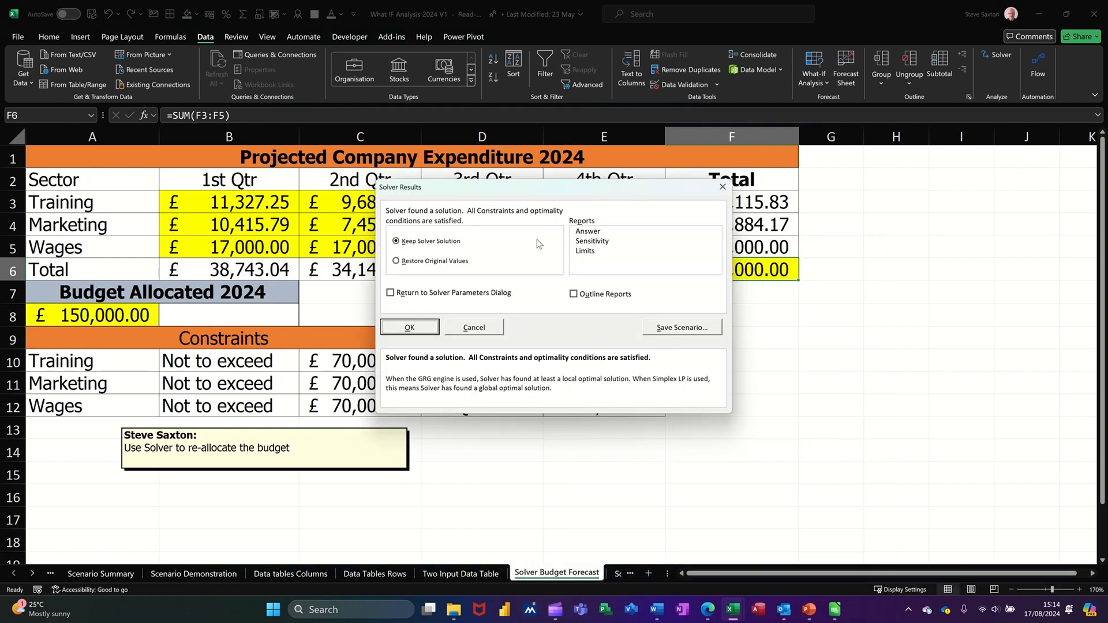
pyautogui.moveTo(546, 195); pyautogui.dragTo(646, 320)
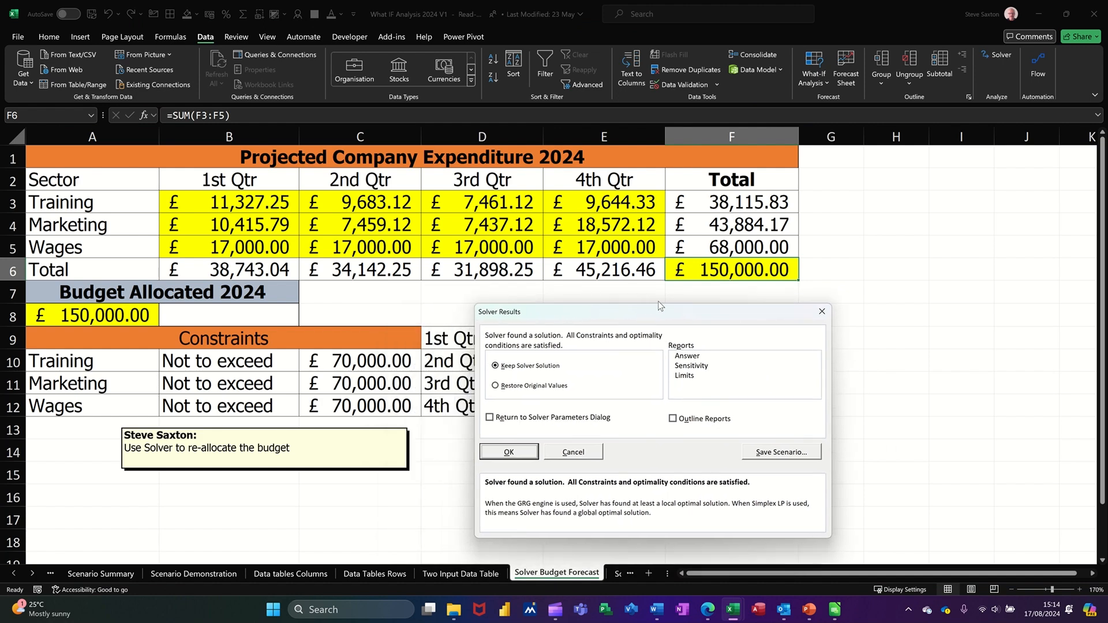
pyautogui.click(509, 452)
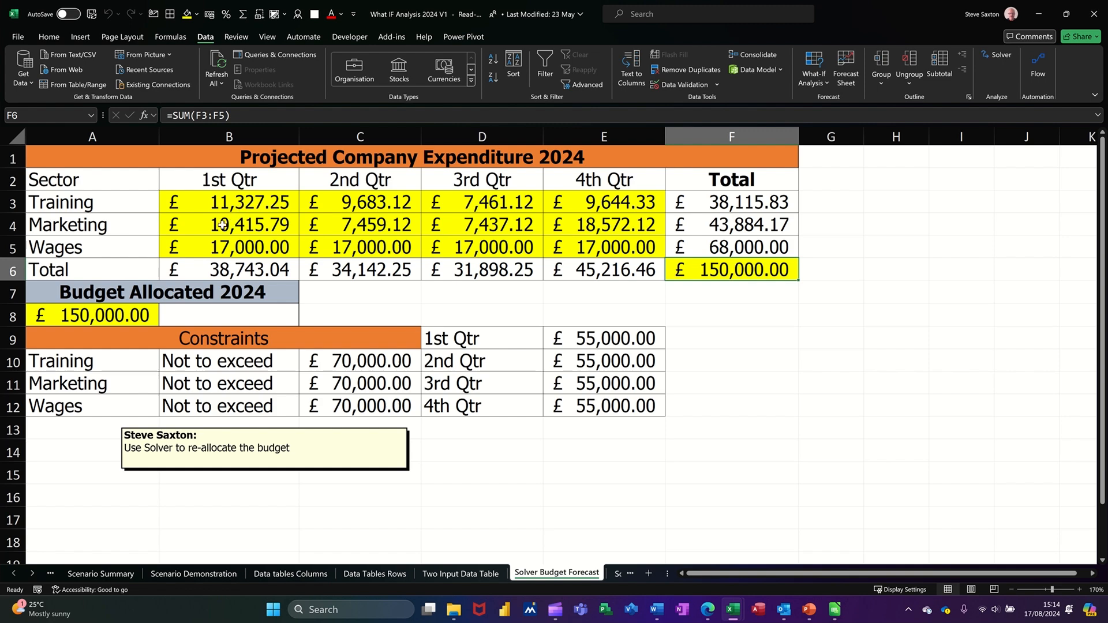
# Step: Review the Marketing and Training quarter values, then go to the Solver Household example sheet
pyautogui.moveTo(221, 225); pyautogui.dragTo(542, 242)
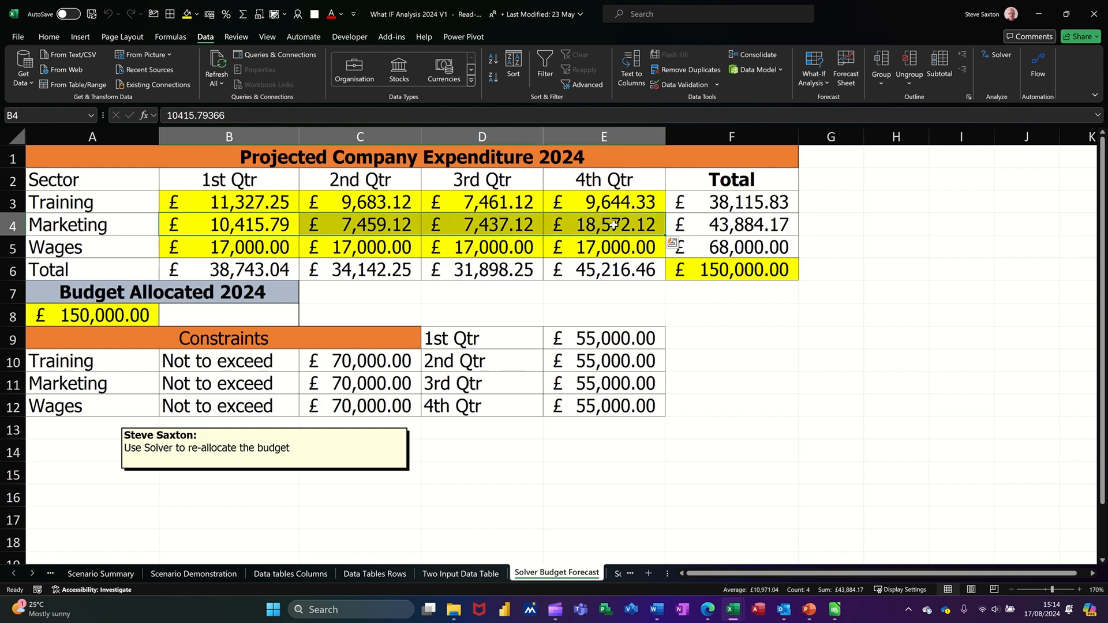
pyautogui.moveTo(237, 208); pyautogui.dragTo(560, 209)
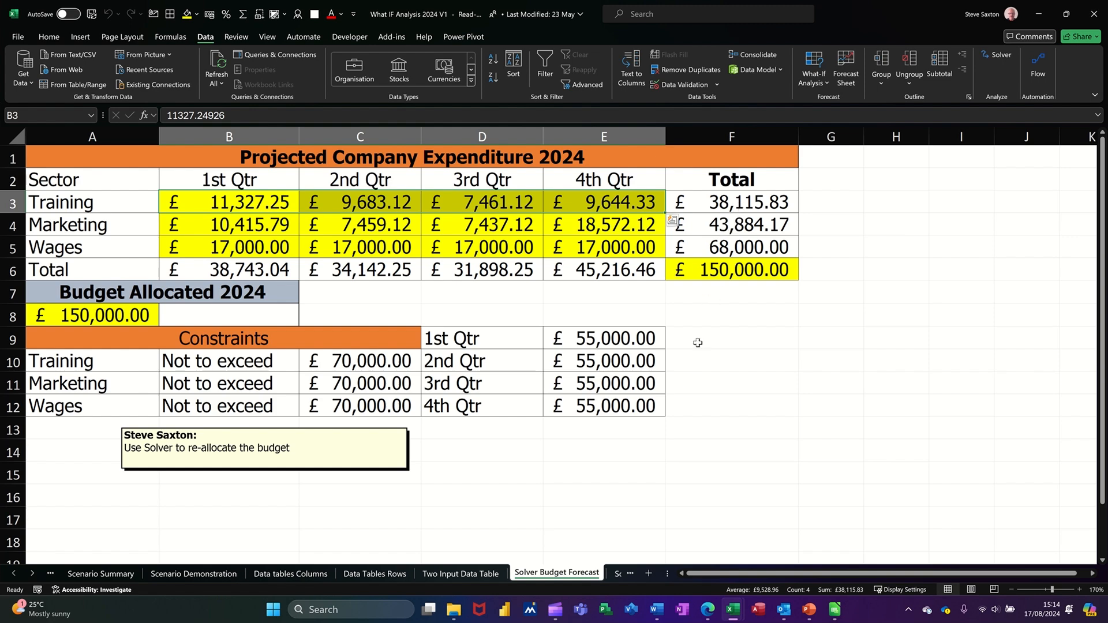
pyautogui.click(617, 575)
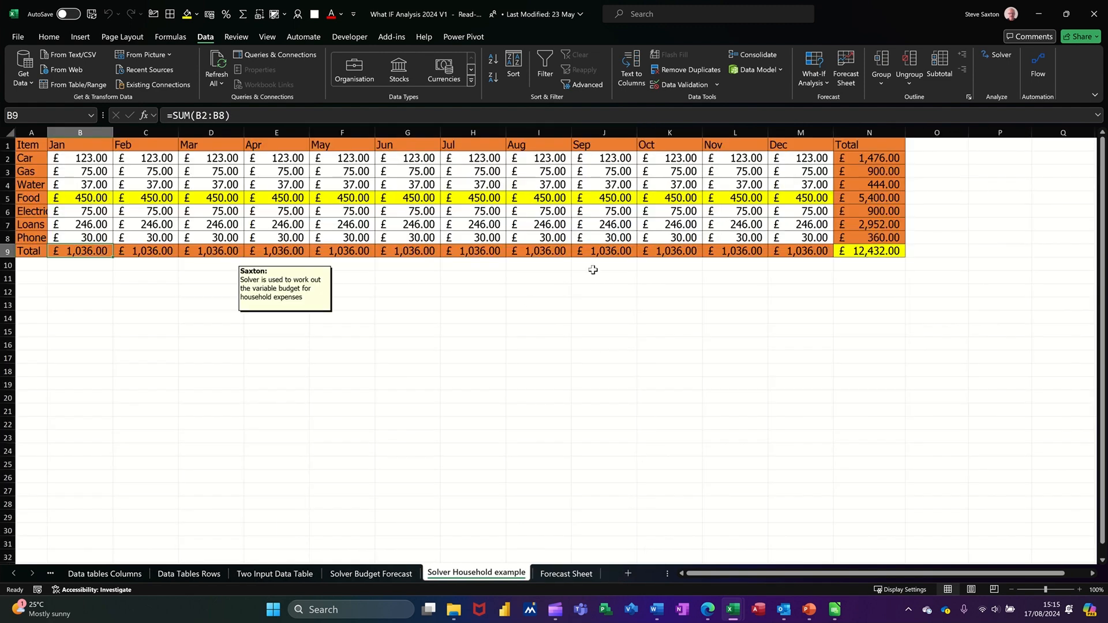
# Step: Solve yearly total N9 to 10000 and keep the solution, reducing Food in F5 to 247.33
pyautogui.click(857, 254)
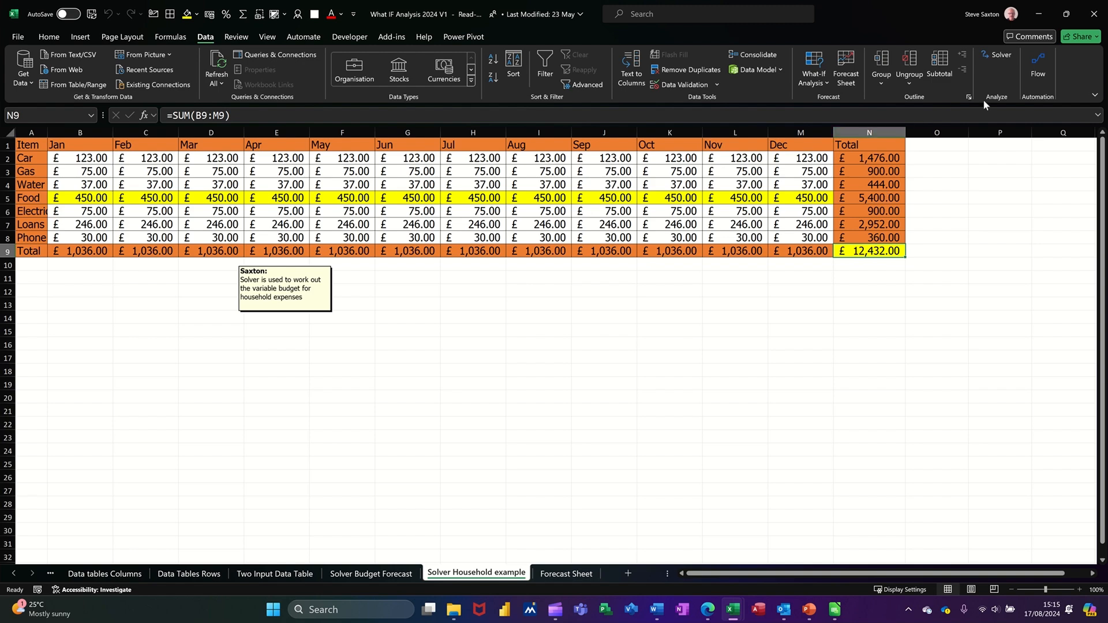
pyautogui.click(1000, 57)
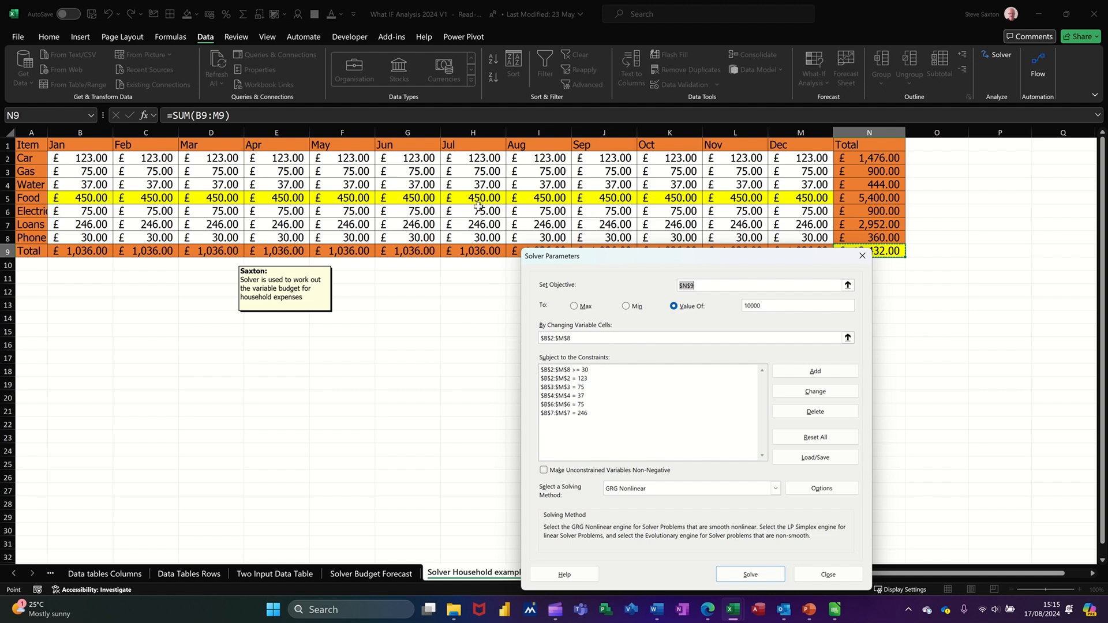
pyautogui.moveTo(683, 265); pyautogui.dragTo(584, 247)
pyautogui.click(650, 557)
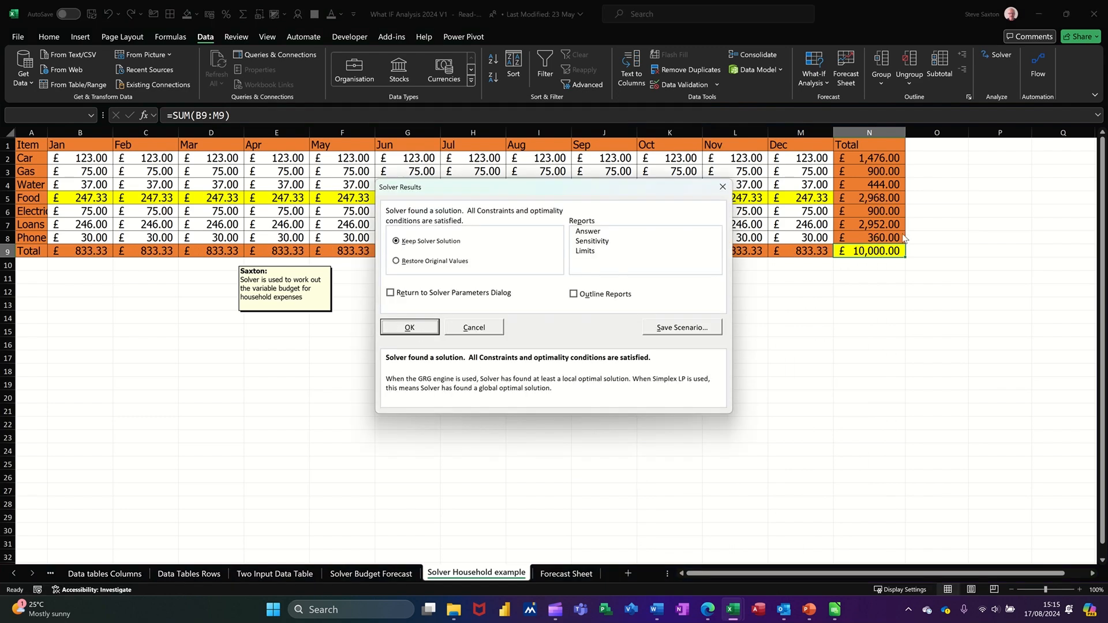
pyautogui.click(409, 327)
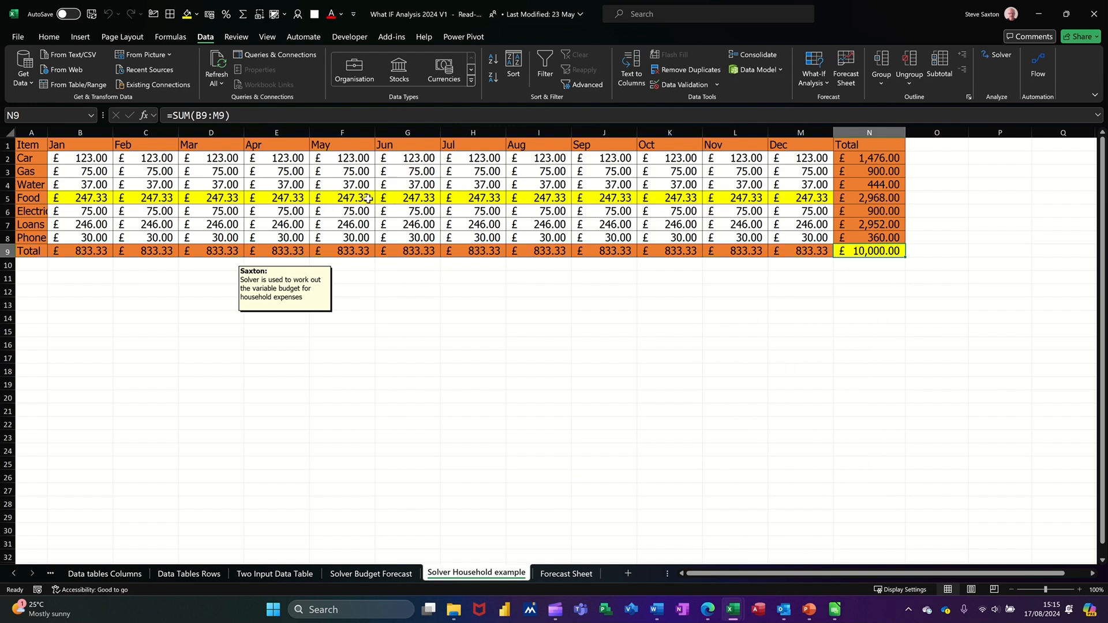
pyautogui.click(341, 198)
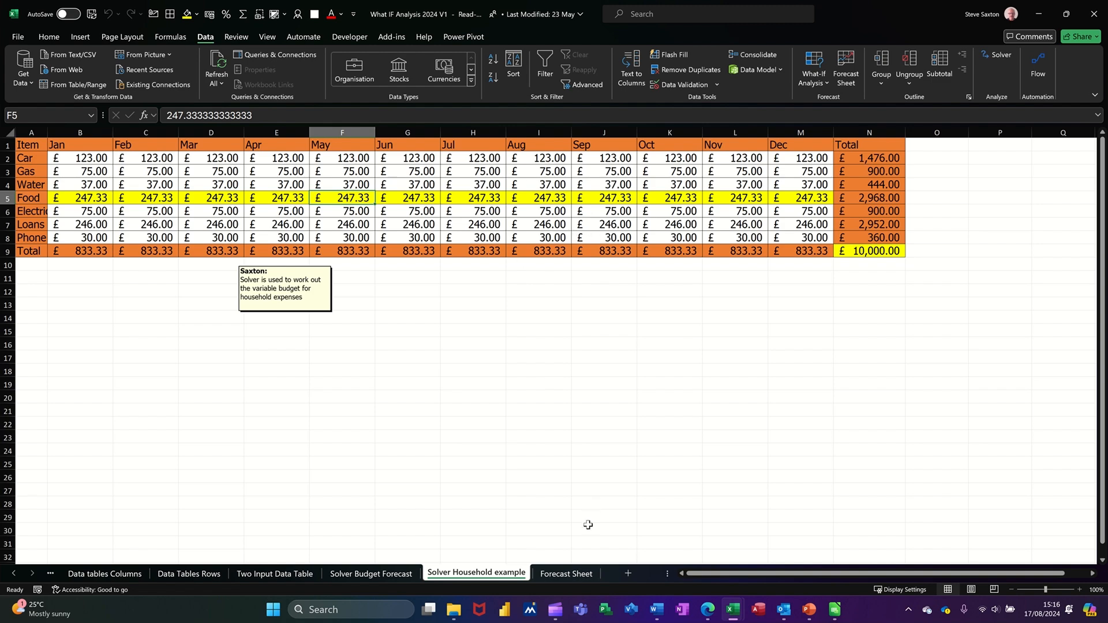
pyautogui.click(566, 574)
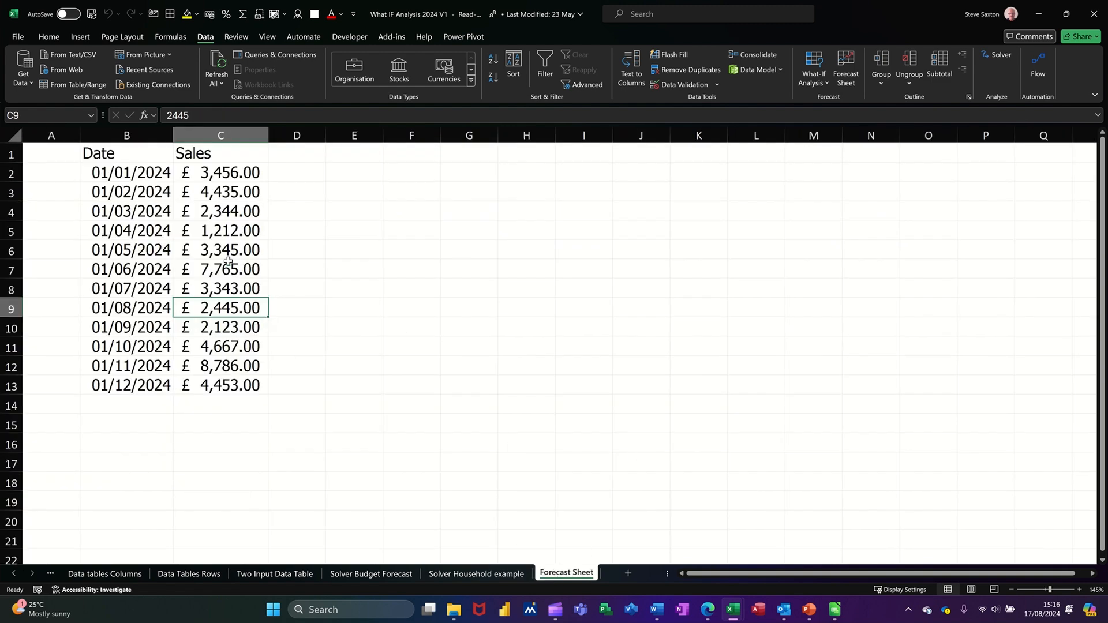
# Step: Build a forecast worksheet from the monthly Date and Sales data through 01/03/2025 at 95% confidence
pyautogui.click(151, 212)
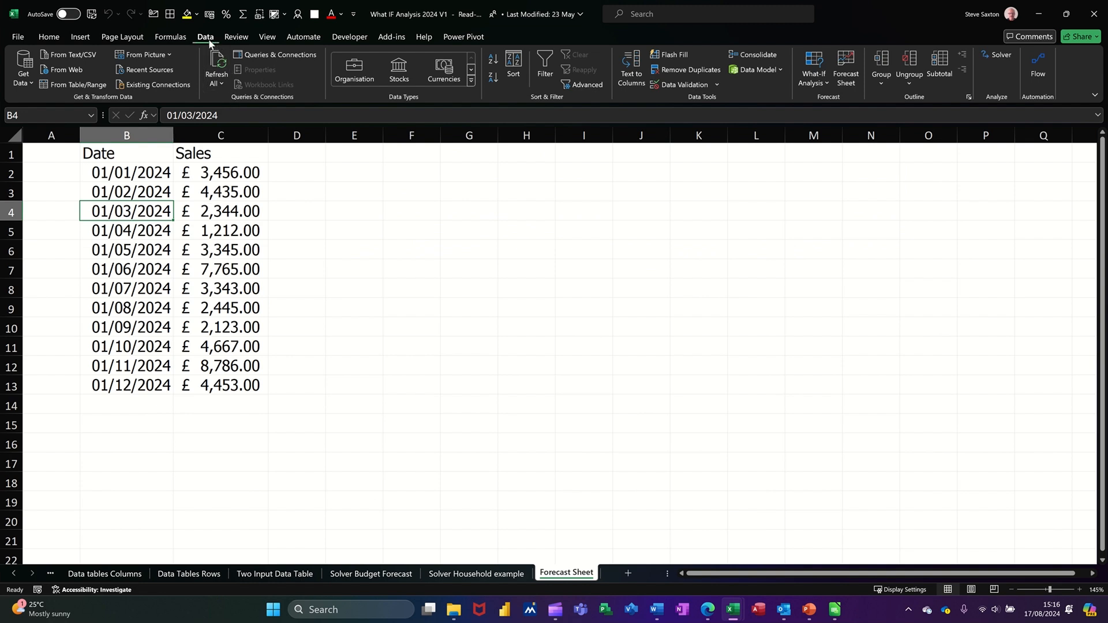
pyautogui.click(852, 82)
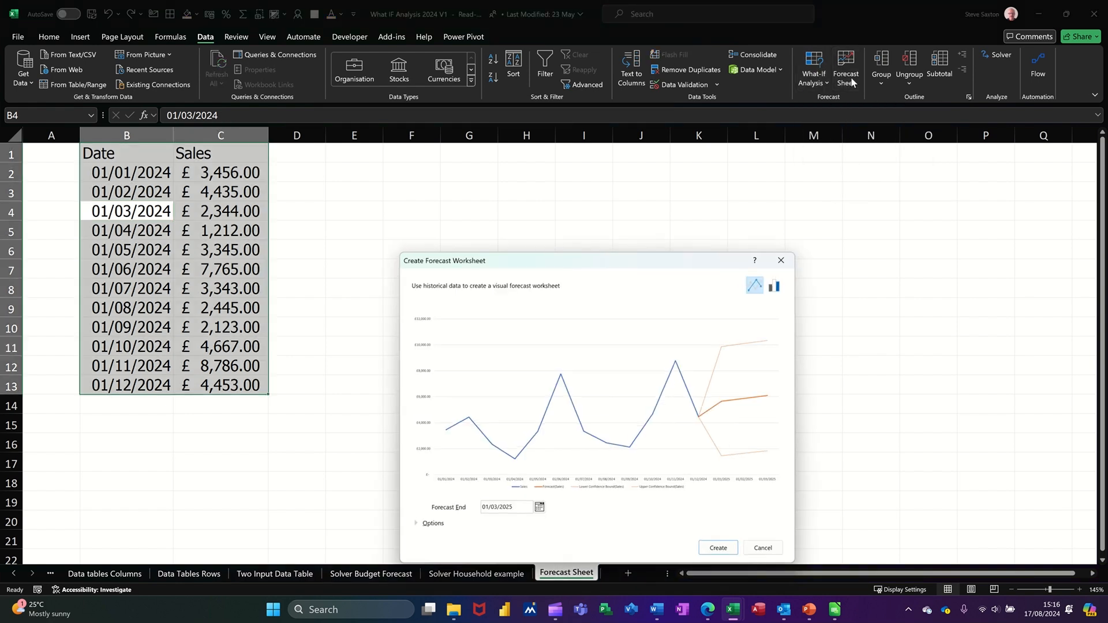
pyautogui.moveTo(646, 264); pyautogui.dragTo(570, 172)
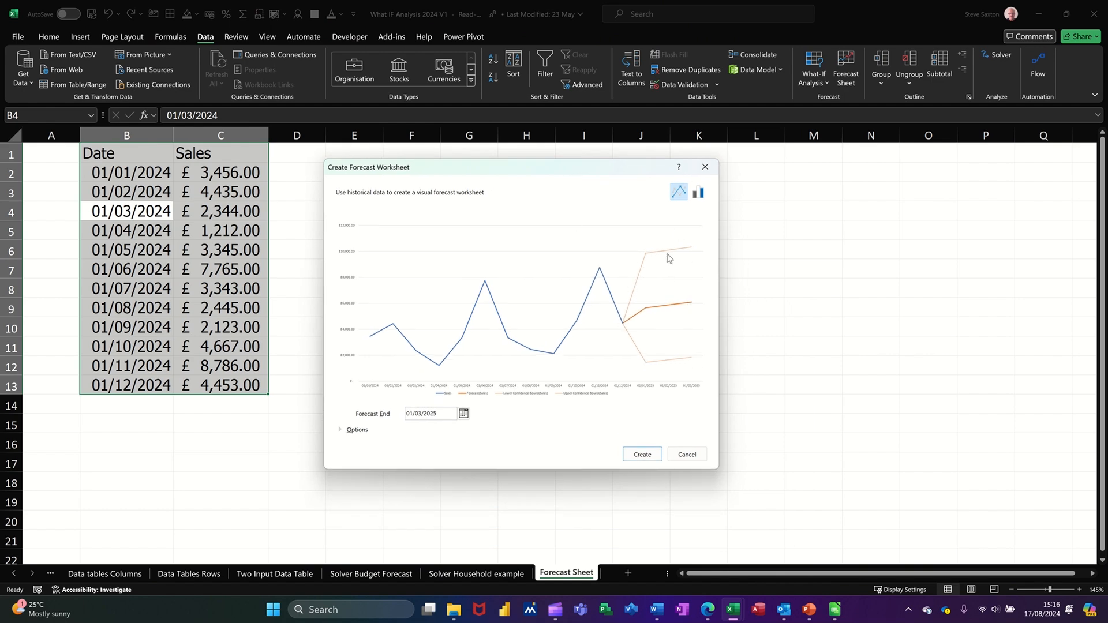
pyautogui.click(356, 431)
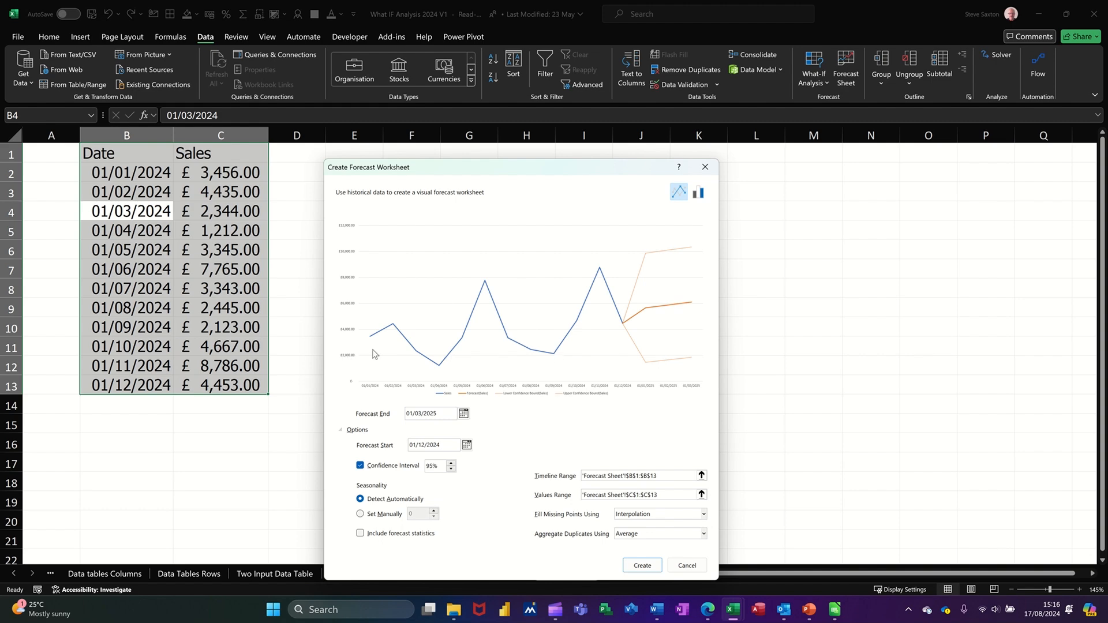
pyautogui.click(641, 566)
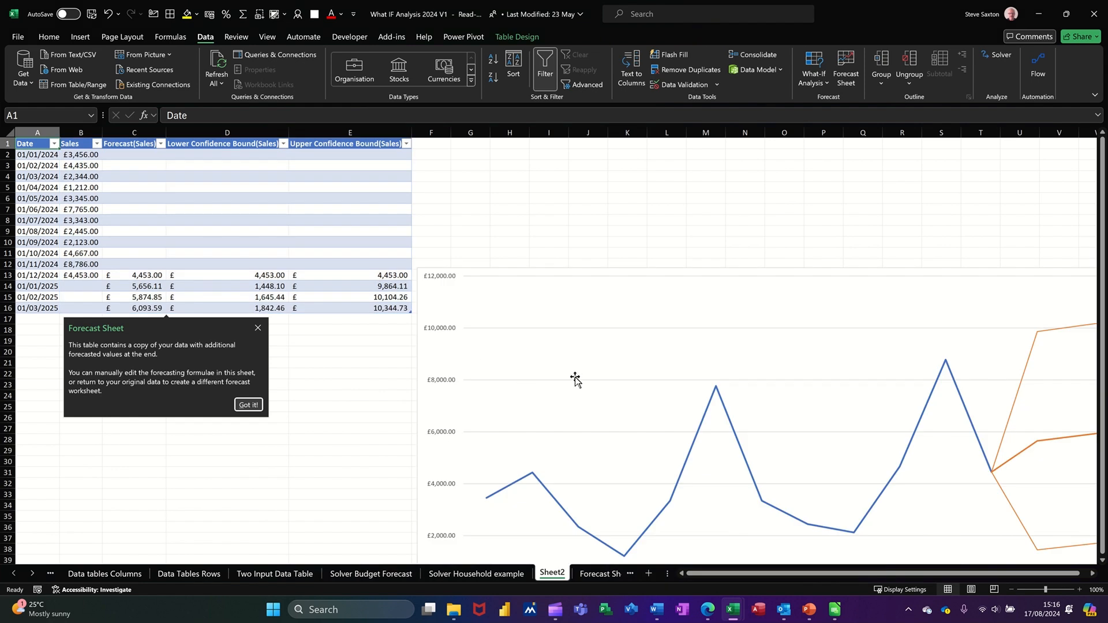
# Step: Move the forecast chart up beside the forecast table and deselect it
pyautogui.moveTo(648, 282); pyautogui.dragTo(647, 175)
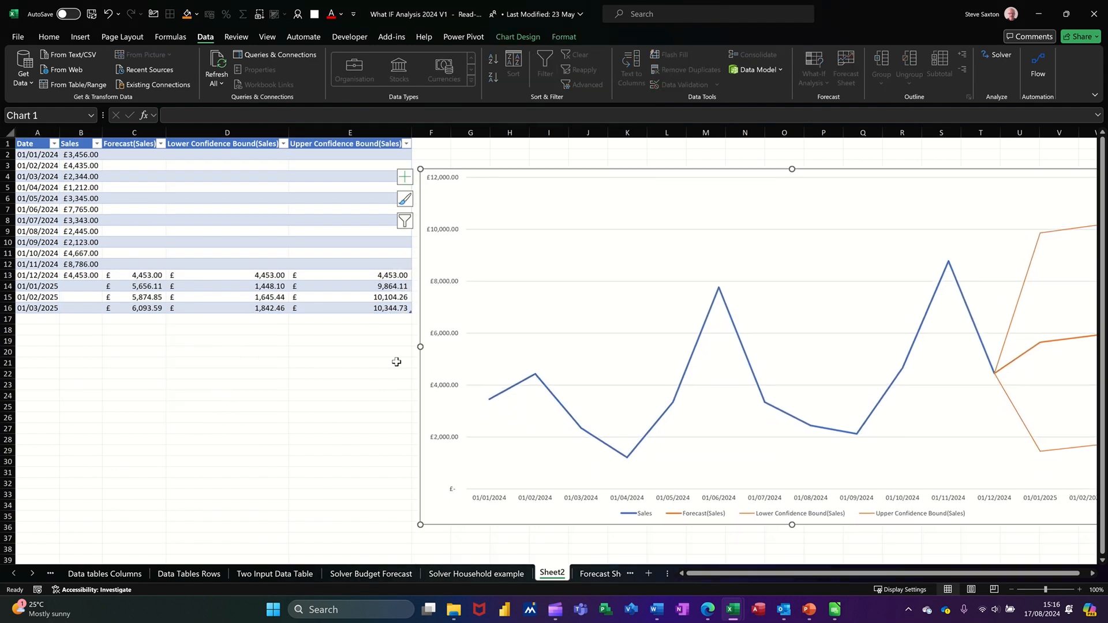
pyautogui.click(309, 428)
pyautogui.scroll(-2, 306, 422)
pyautogui.scroll(-1, 306, 422)
pyautogui.scroll(2, 305, 423)
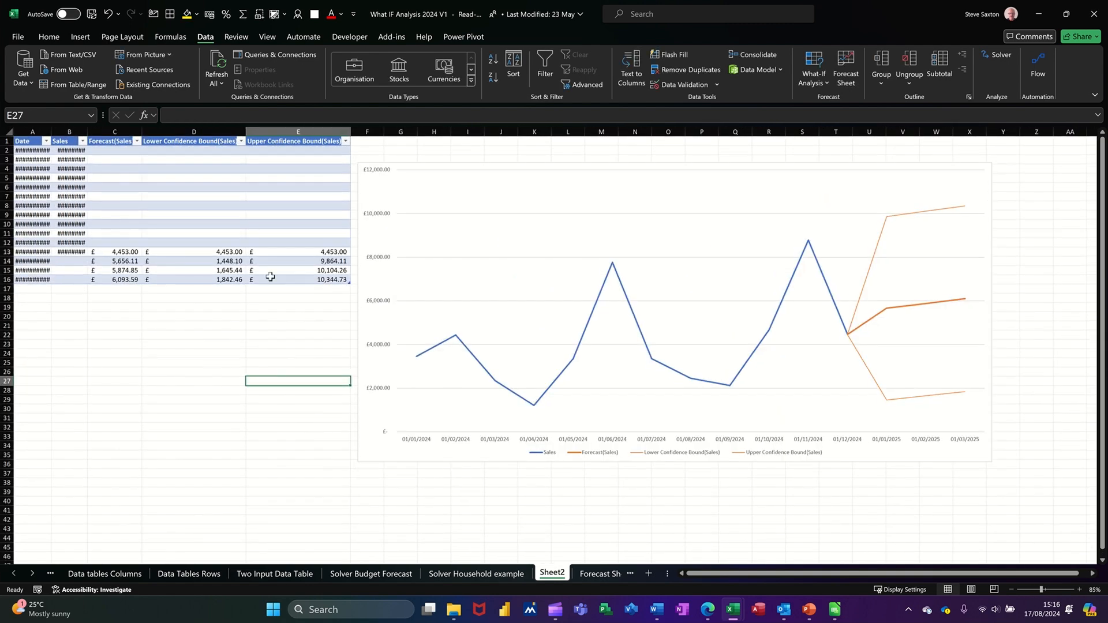
# Step: Inspect the forecast and bound values in C13:E13 and the FORECAST.ETS formula in C14
pyautogui.click(128, 250)
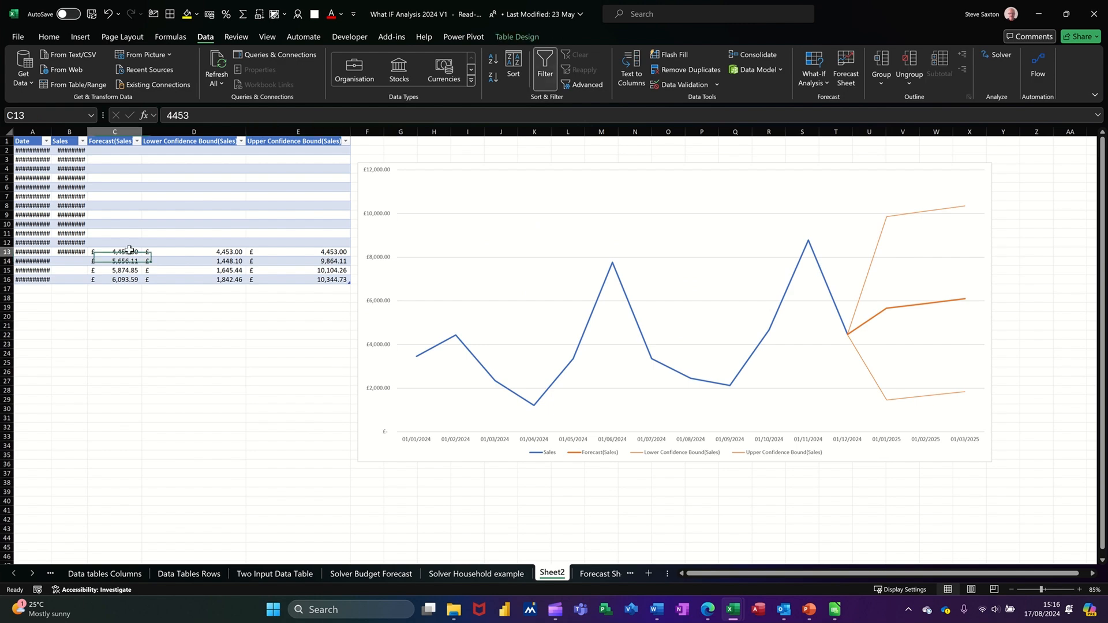
pyautogui.click(195, 252)
pyautogui.click(290, 249)
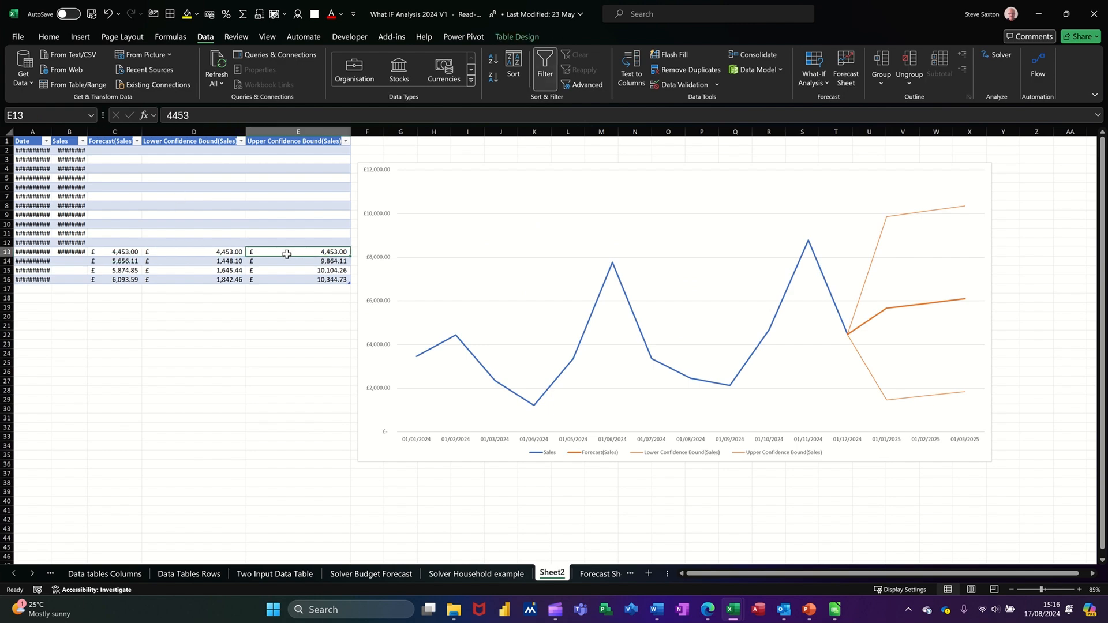
pyautogui.click(119, 261)
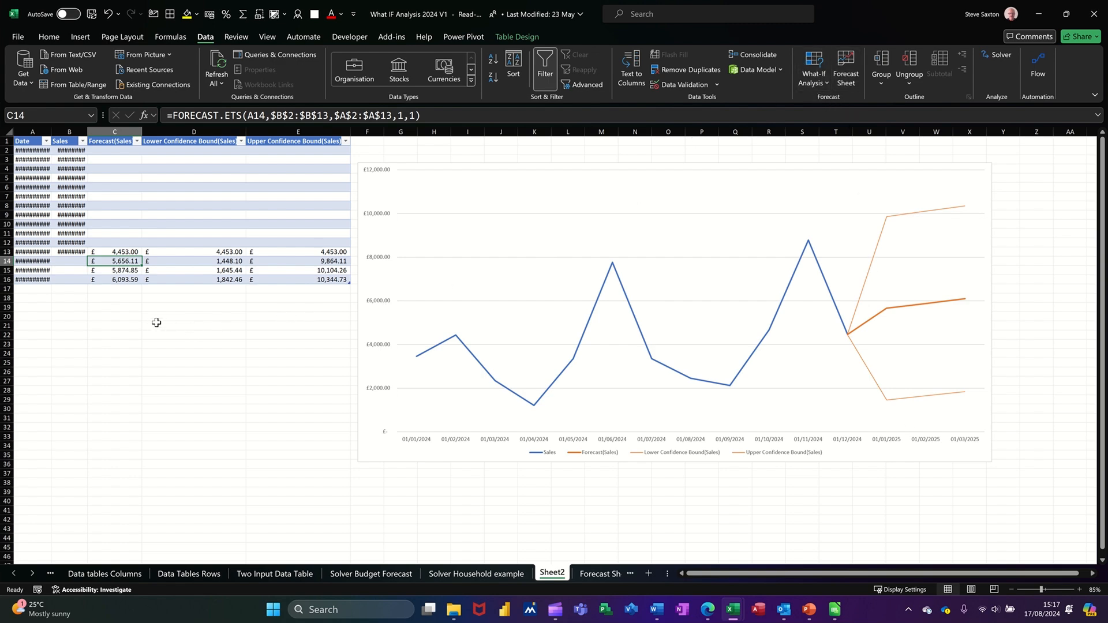
pyautogui.click(199, 338)
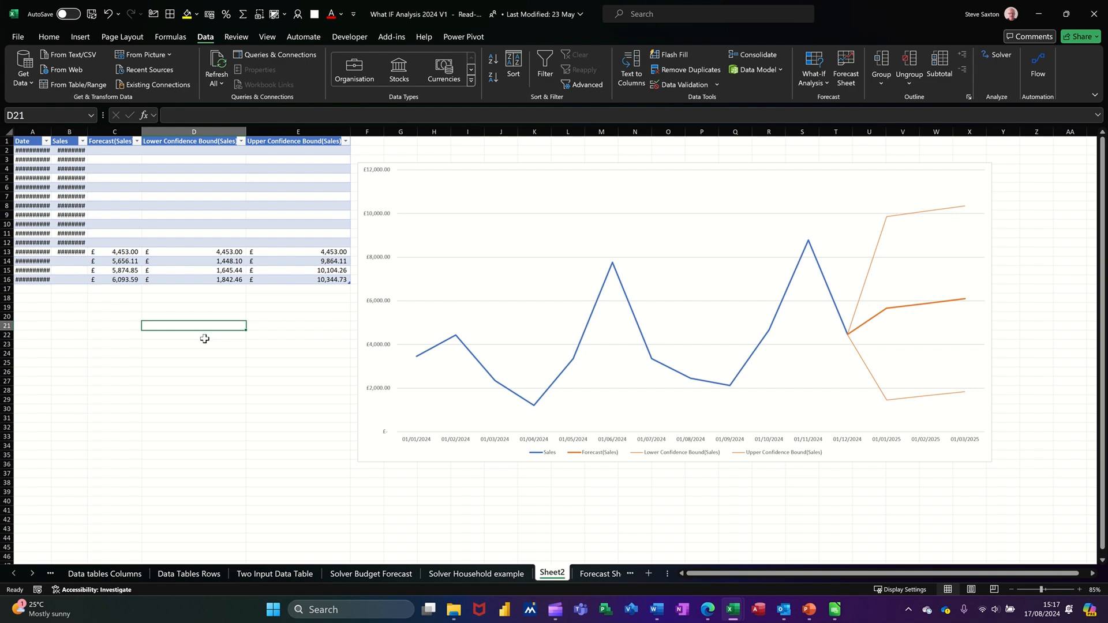